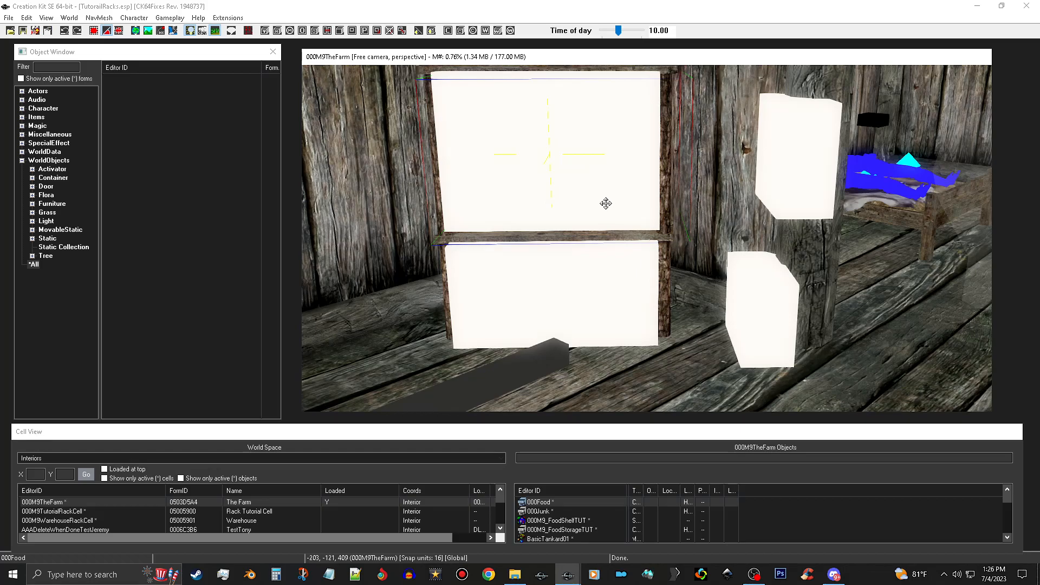
Load the 000M9WarehouseRackCell interior in place of the farm cell and bring its wooden floor into view.
shift+middle_drag(606, 202, 806, 233)
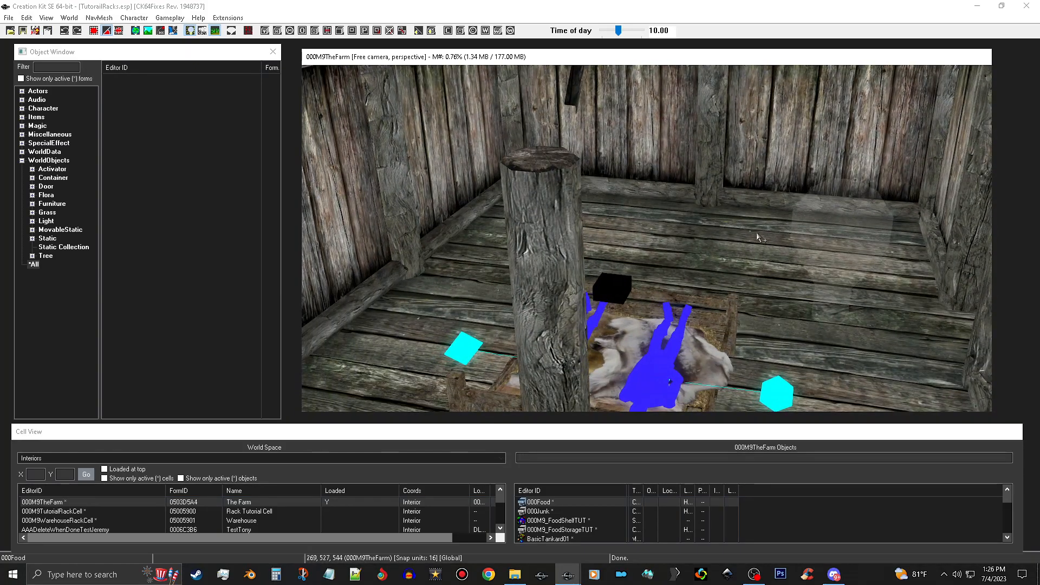
click(856, 246)
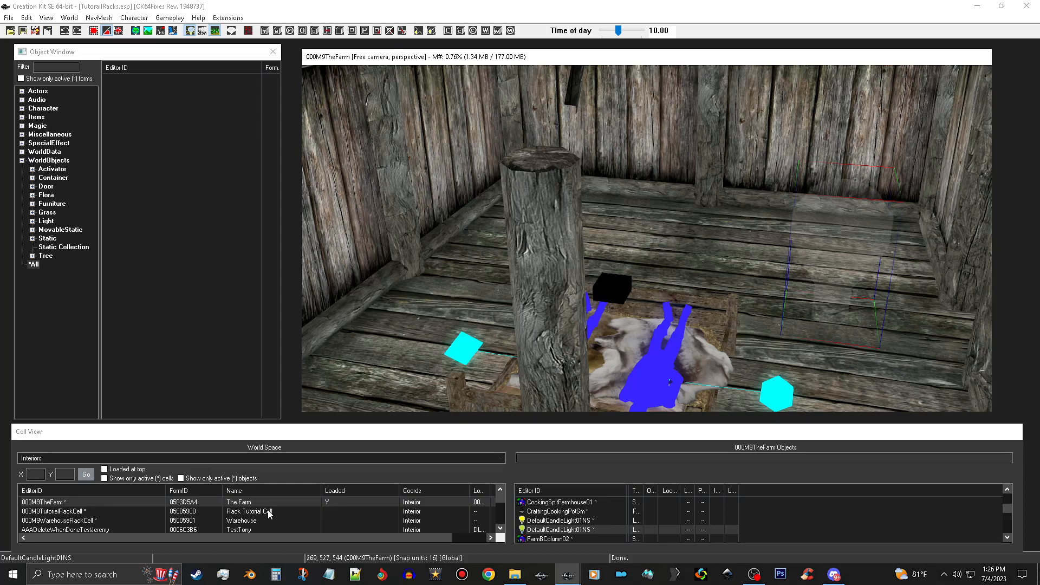
double_click(252, 521)
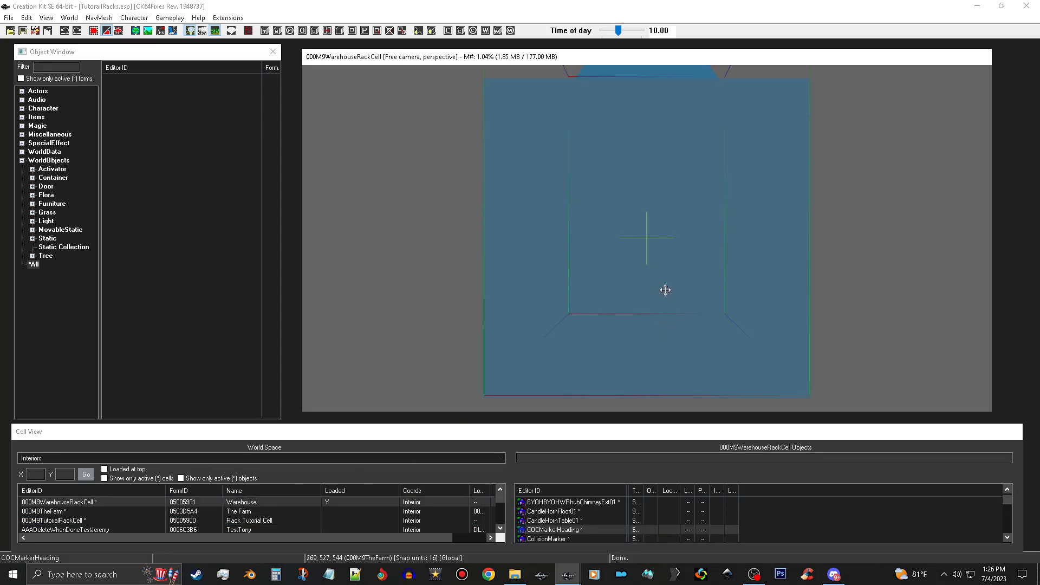
mouse_move(664, 231)
middle_down()
mouse_move(670, 218)
mouse_move(669, 361)
middle_up()
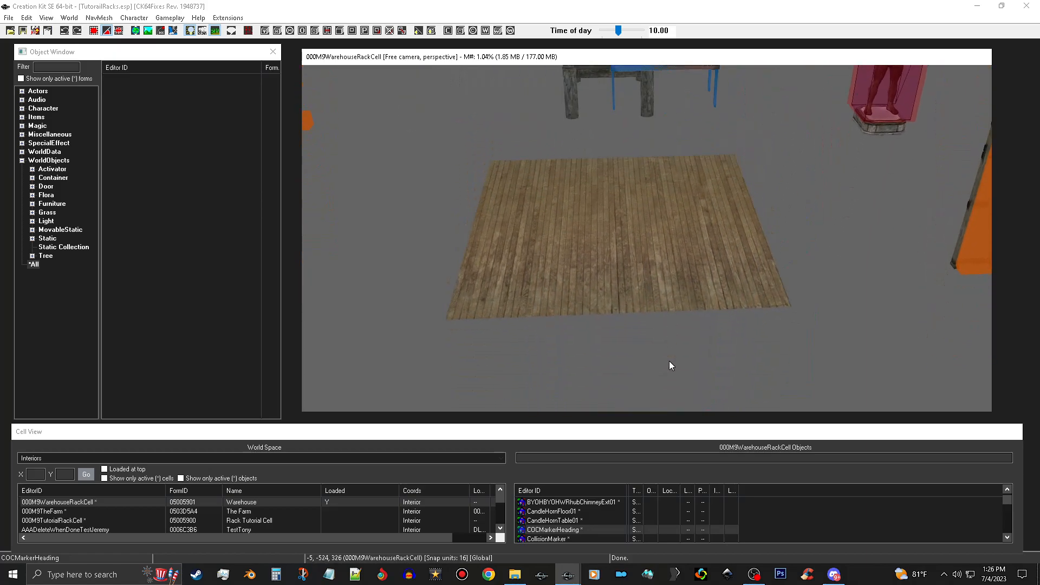
Filter the Furniture objects by "alchemy".
click(45, 206)
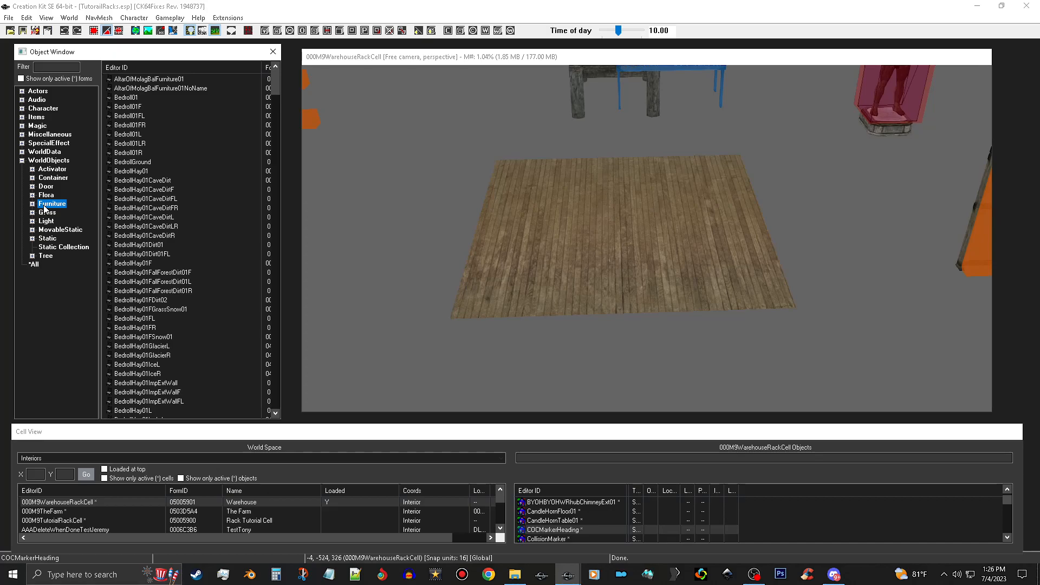
click(65, 67)
text(alchemy)
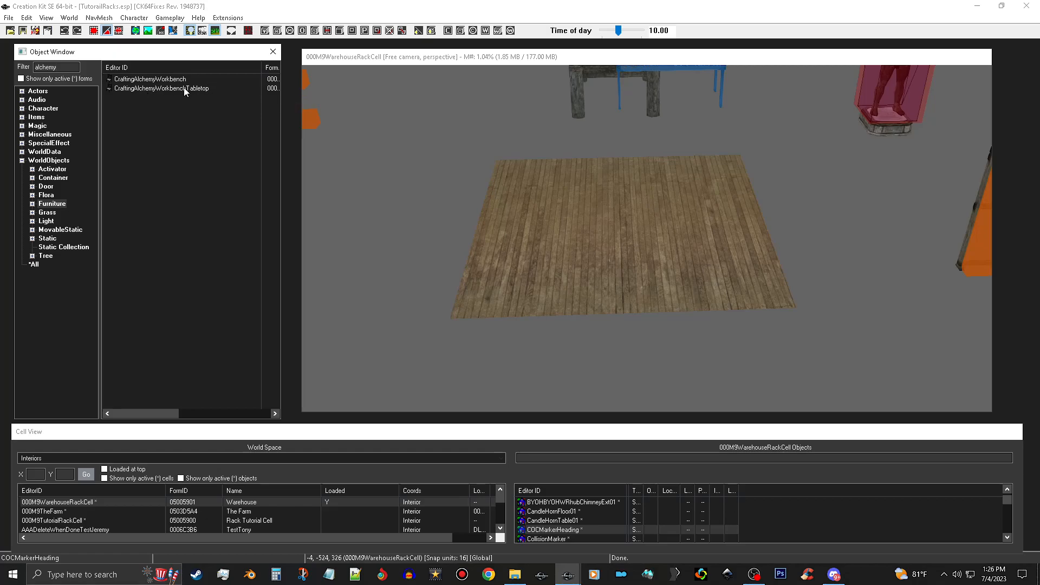
Try out the CraftingAlchemyWorkbench on the wooden floor, pull it forward, and delete it.
click(627, 242)
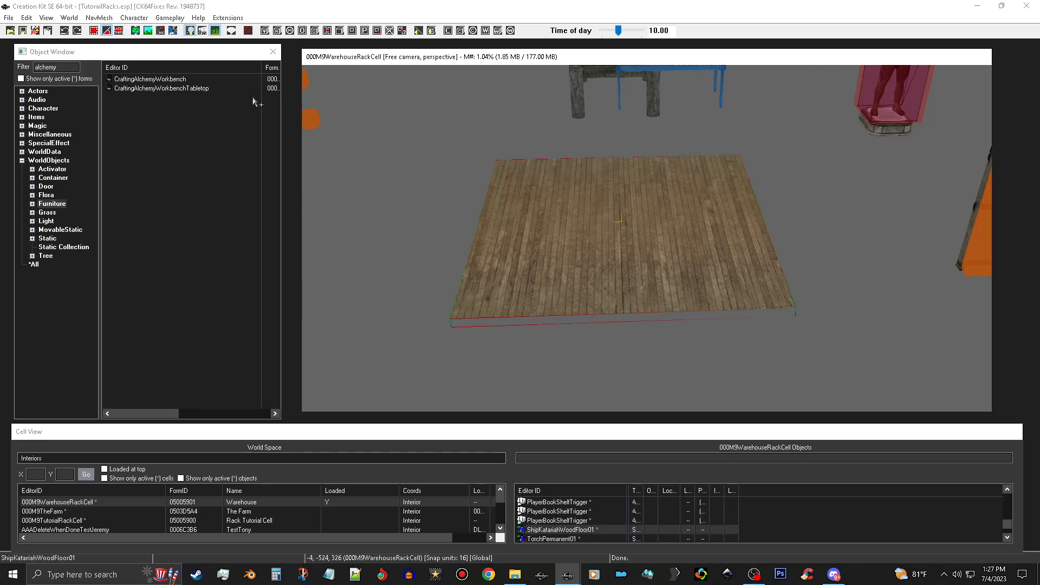
drag(179, 80, 637, 231)
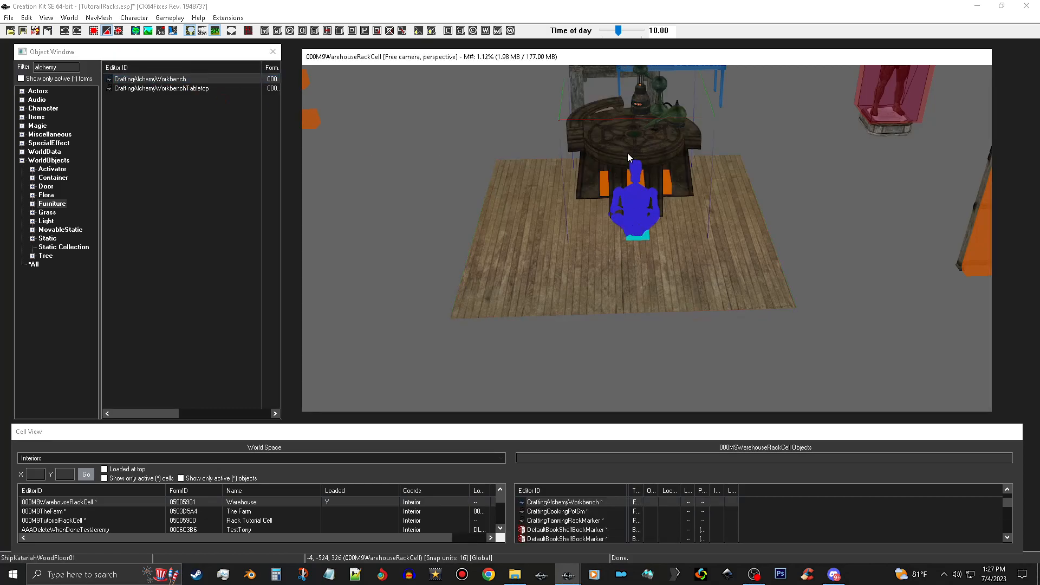
drag(628, 150, 622, 182)
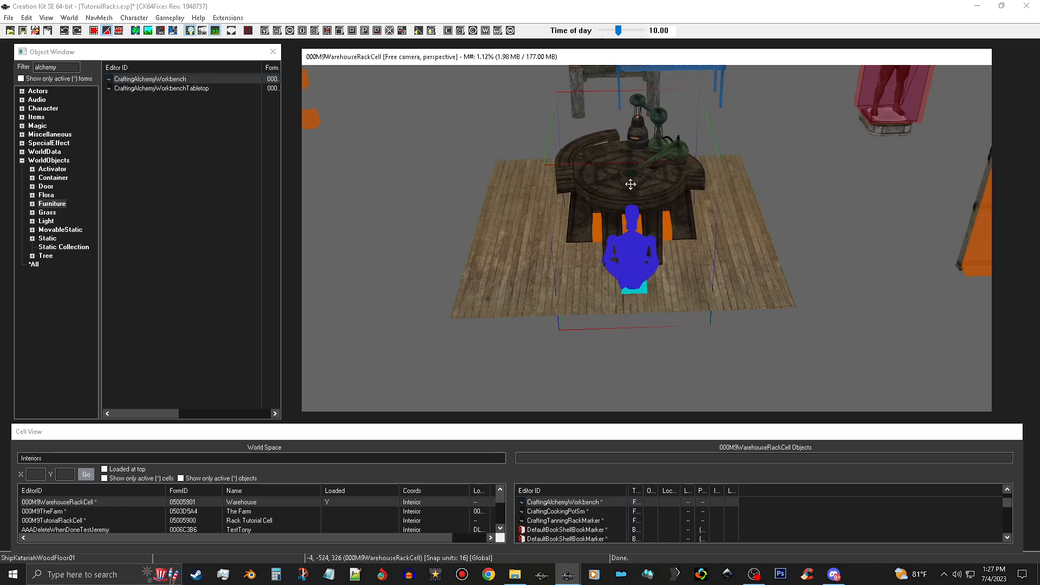
key(Delete)
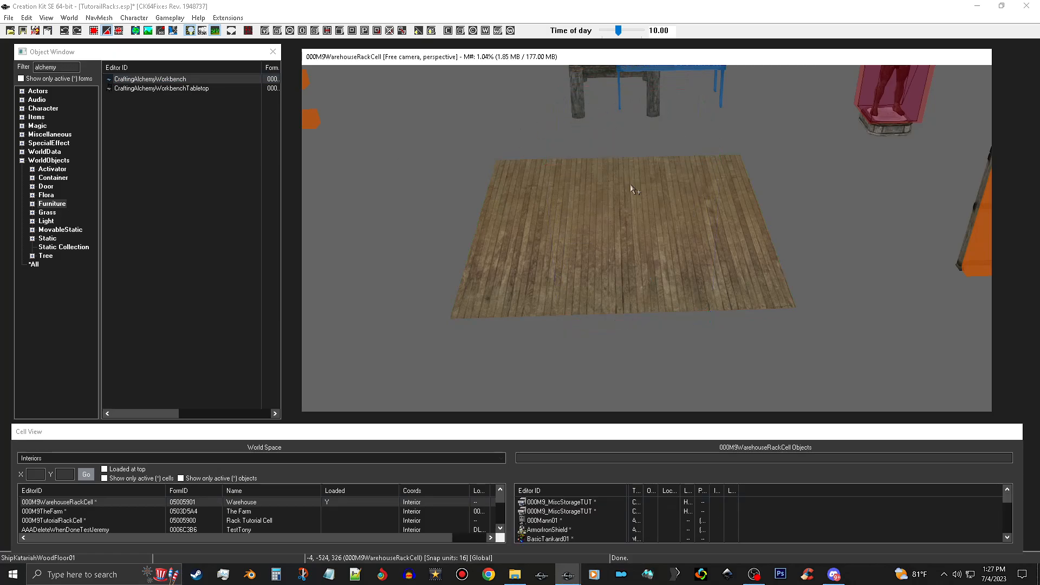
Try out the CraftingAlchemyWorkbenchTabletop on the wooden floor without a table, and delete it.
mouse_move(179, 89)
mouse_down()
mouse_move(614, 244)
mouse_move(620, 232)
mouse_move(603, 228)
mouse_up()
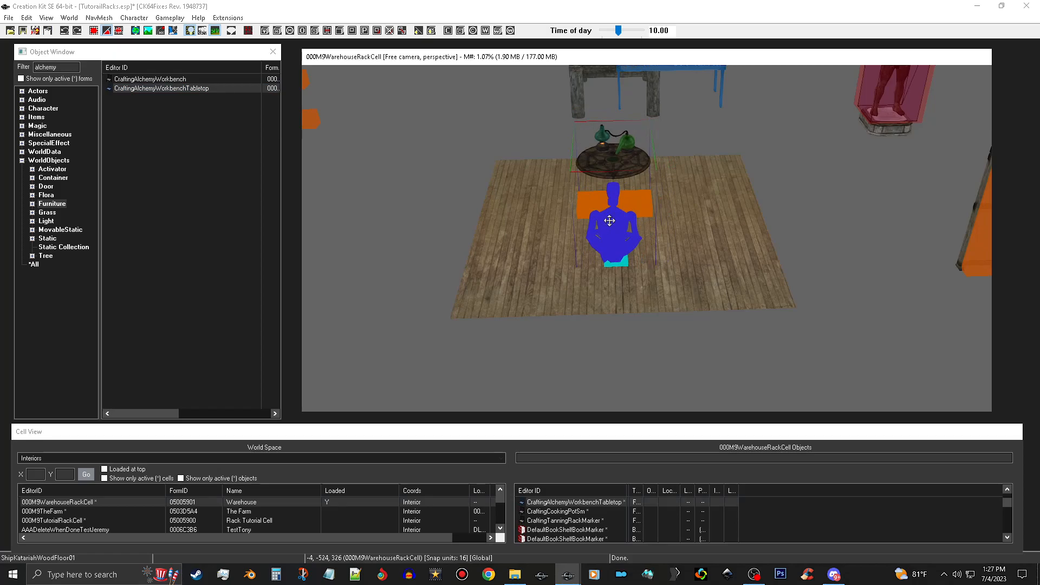
key(Delete)
click(649, 234)
Examine the dining table with its chairs in the warehouse cell and return to the wooden floor.
shift+middle_drag(669, 232, 590, 217)
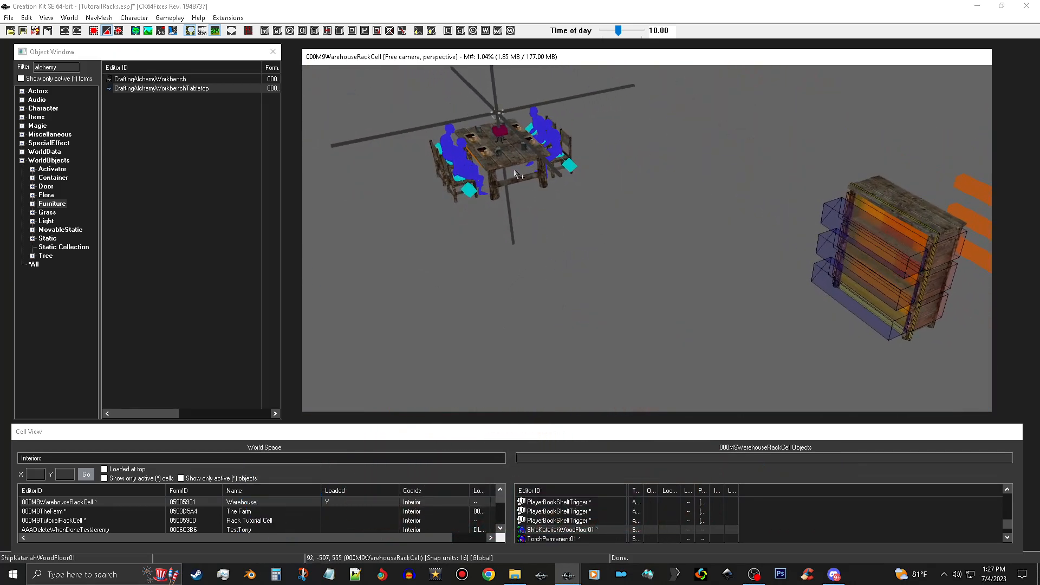
click(523, 157)
shift+middle_drag(525, 157, 232, 236)
middle_drag(580, 197, 466, 239)
scroll(510, 214, up, 4)
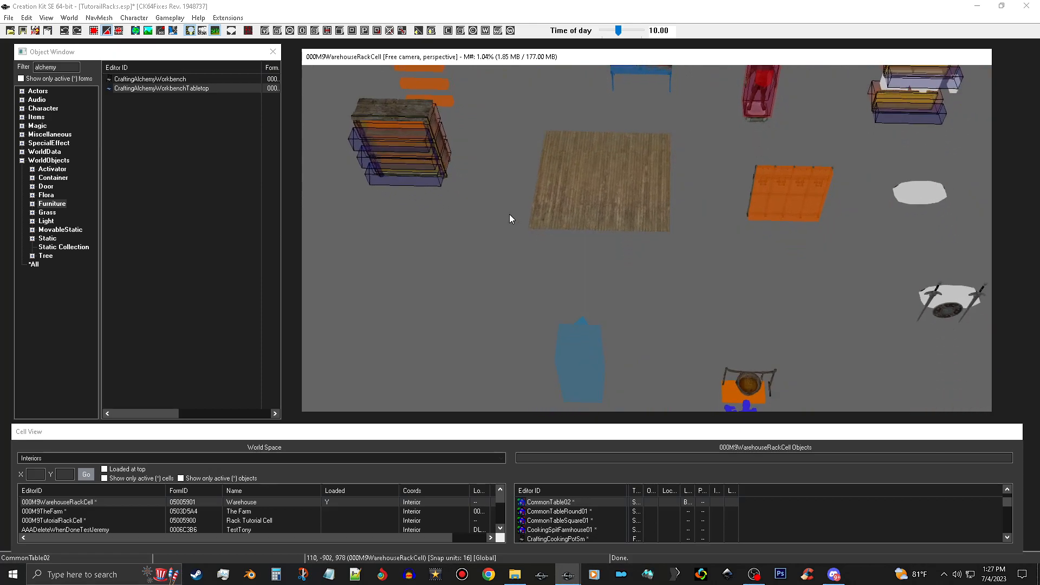
scroll(509, 217, up, 8)
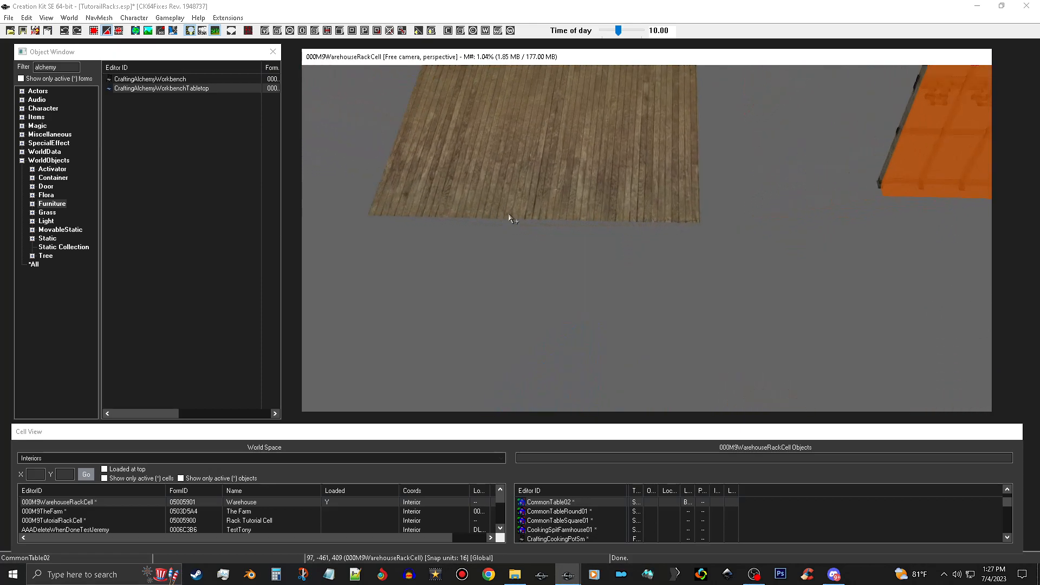
click(503, 214)
key(f)
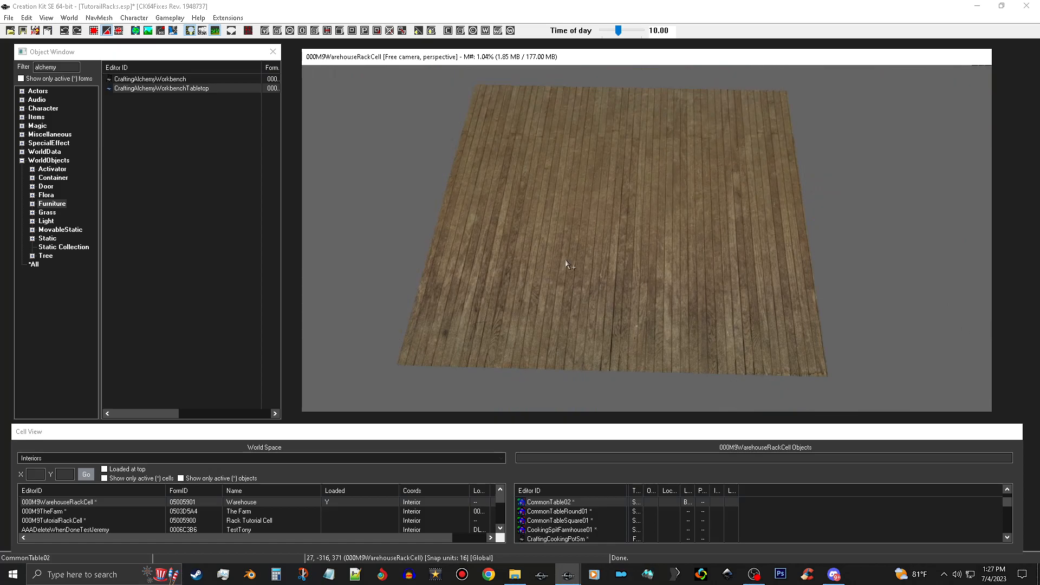
Filter the Static objects by "common" and place a CommonTableSquare01 toward the back of the wooden floor.
click(47, 239)
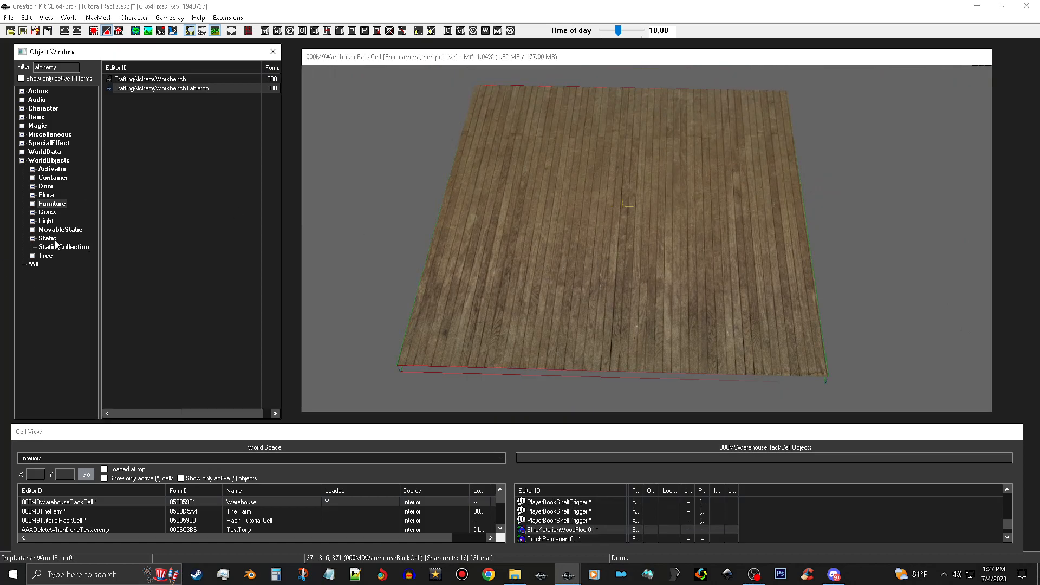
double_click(66, 67)
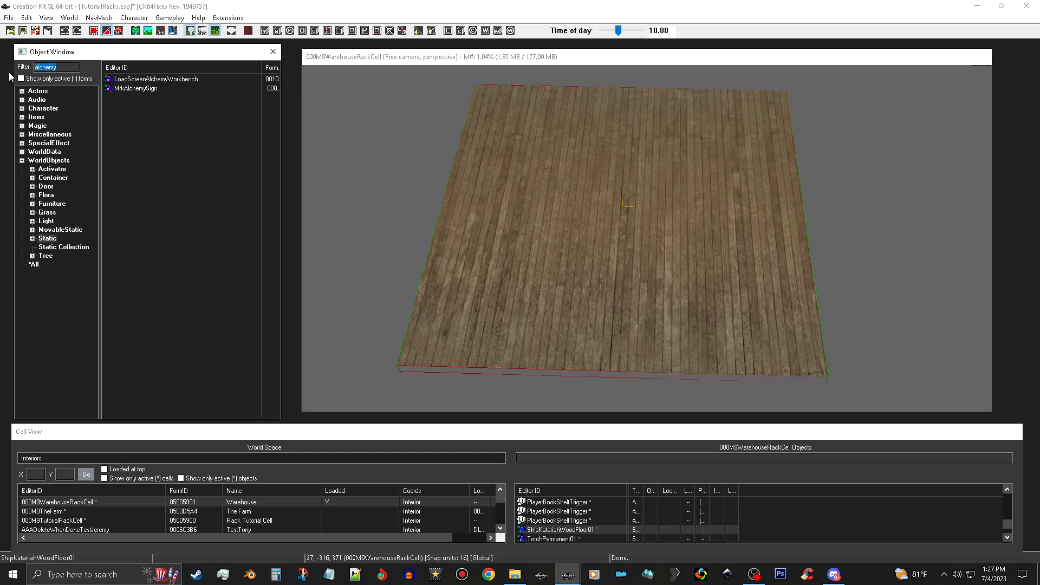
text(common)
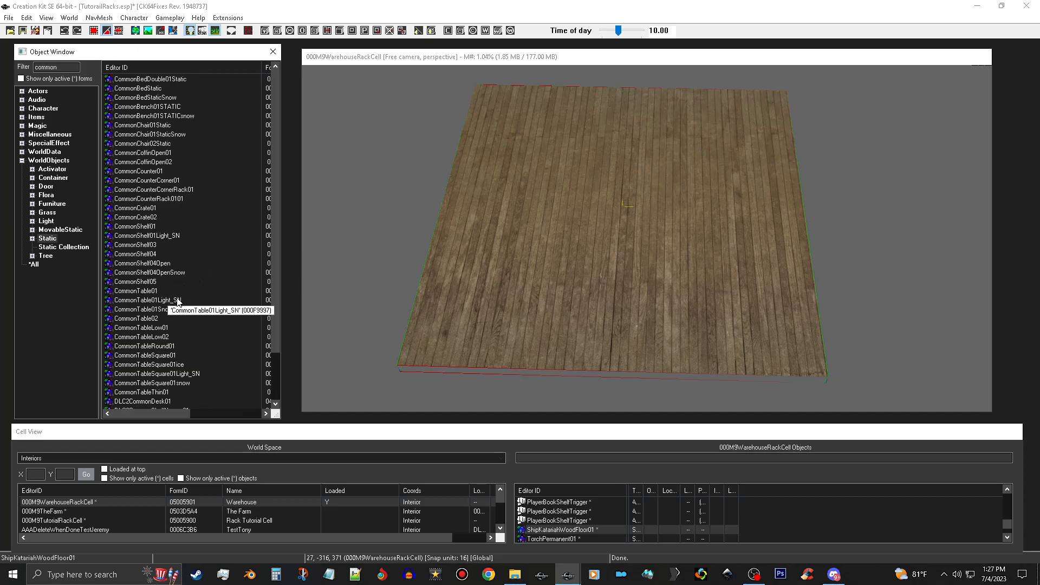
click(163, 356)
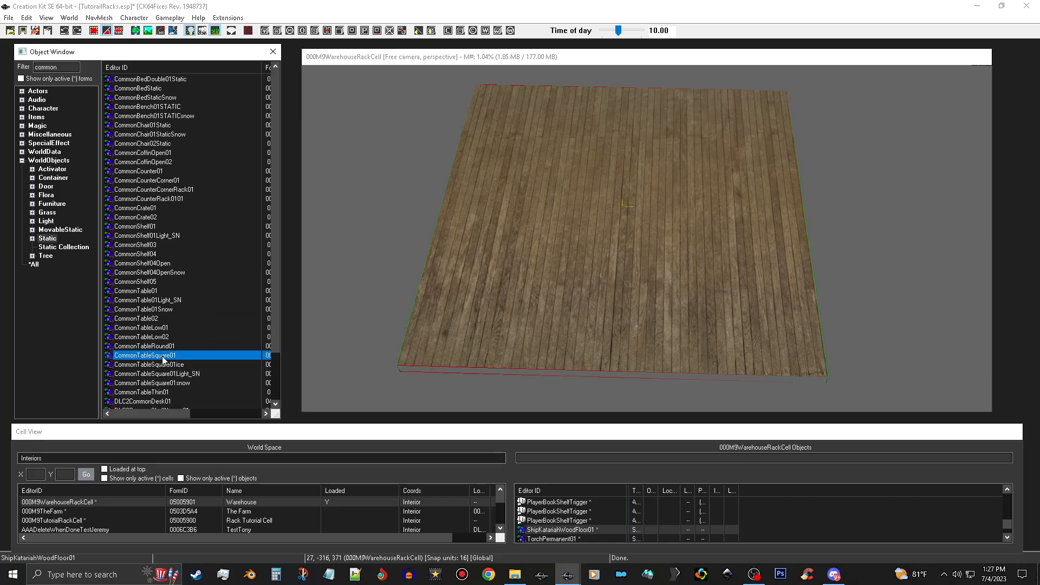
drag(163, 358, 672, 219)
drag(609, 239, 625, 238)
drag(627, 196, 627, 159)
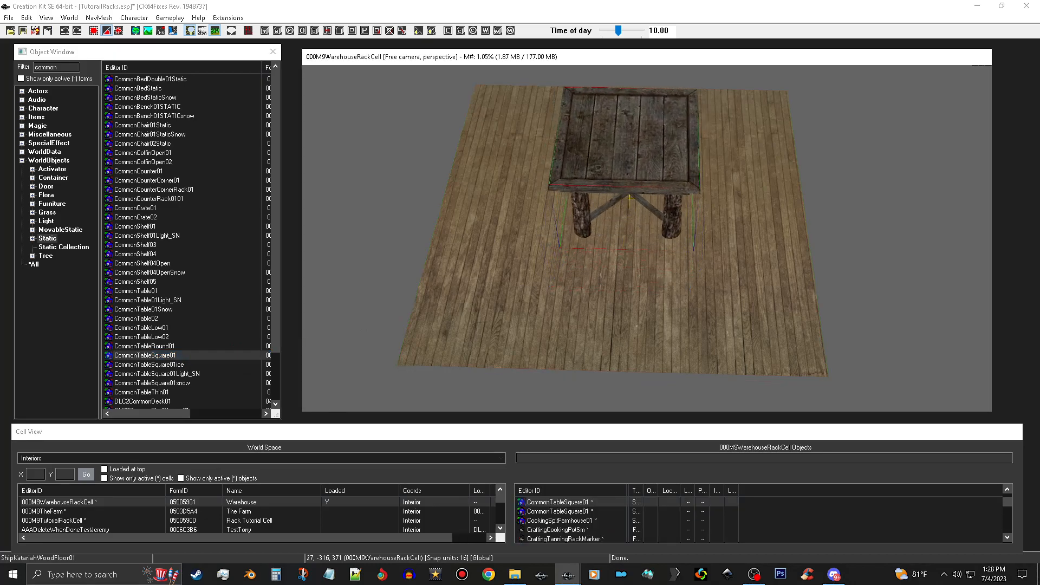
Return to the Furniture objects and filter them by "alchemy" again.
click(52, 204)
drag(58, 66, 34, 66)
text(alchemy)
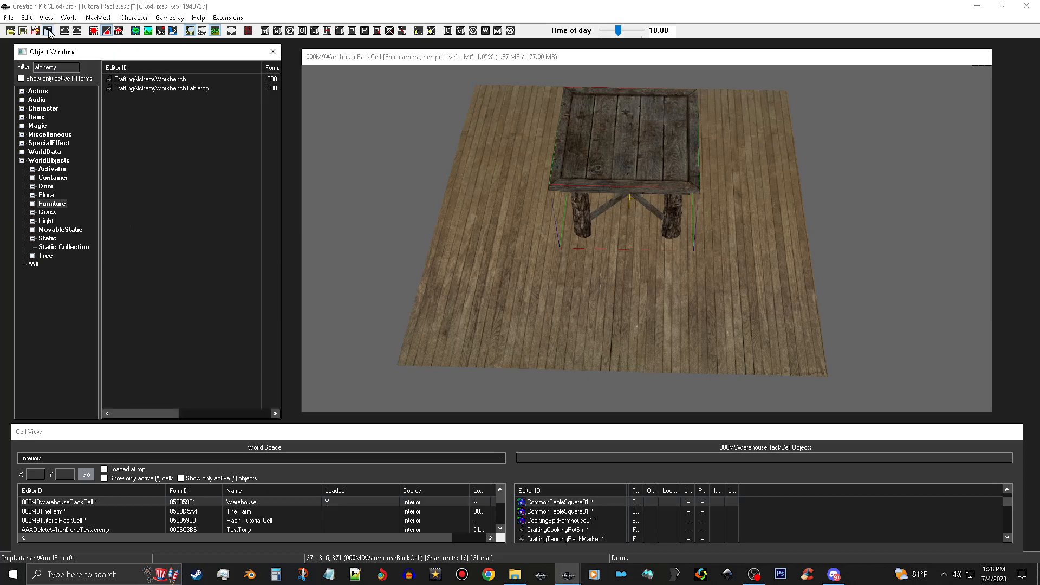
Turn on grid snapping and shift the square table slightly so it snaps to the grid.
mouse_move(626, 121)
mouse_down()
mouse_move(625, 150)
mouse_move(641, 156)
mouse_move(619, 137)
mouse_move(634, 119)
mouse_up()
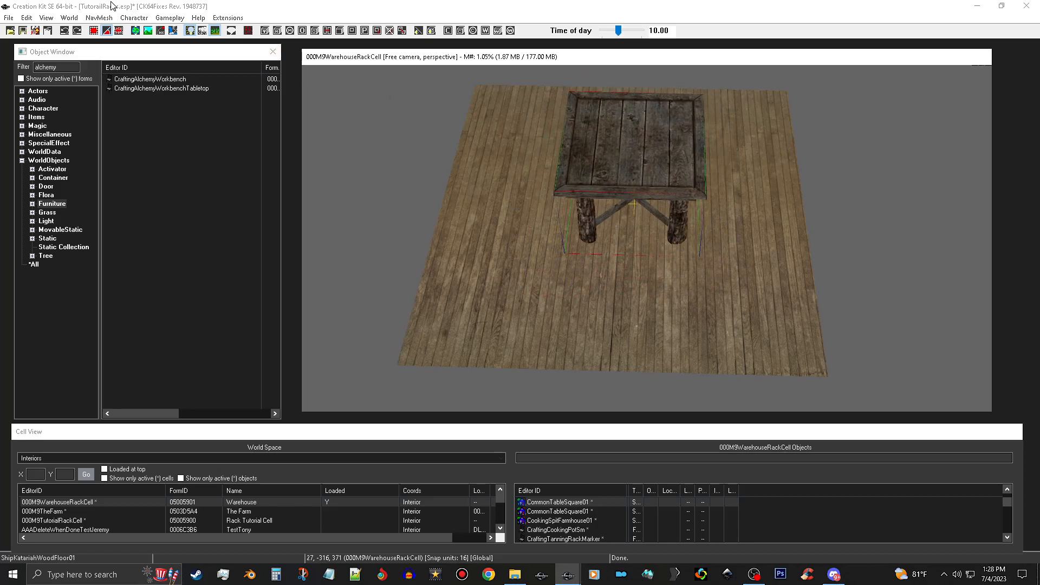
click(94, 31)
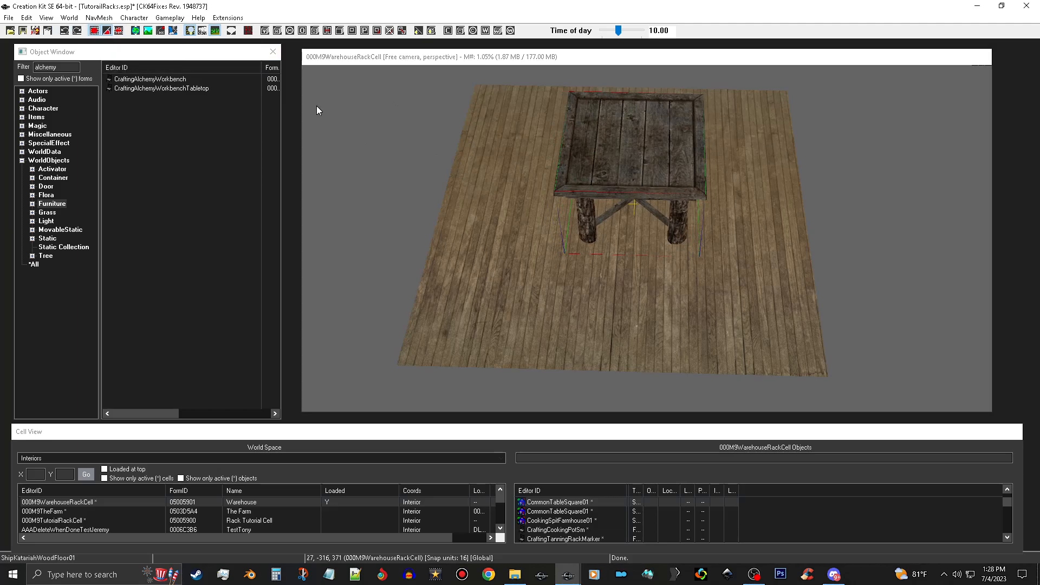
mouse_move(631, 152)
mouse_down()
mouse_move(577, 150)
mouse_move(626, 151)
mouse_up()
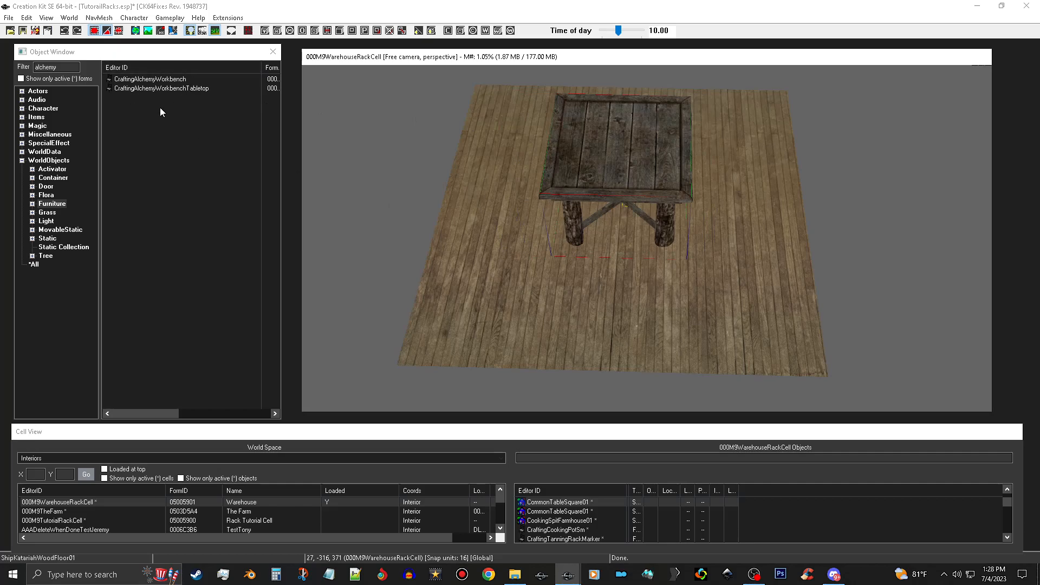
Try placing the CraftingAlchemyWorkbenchTabletop directly on top of the square table, and delete it.
click(191, 91)
drag(192, 91, 616, 352)
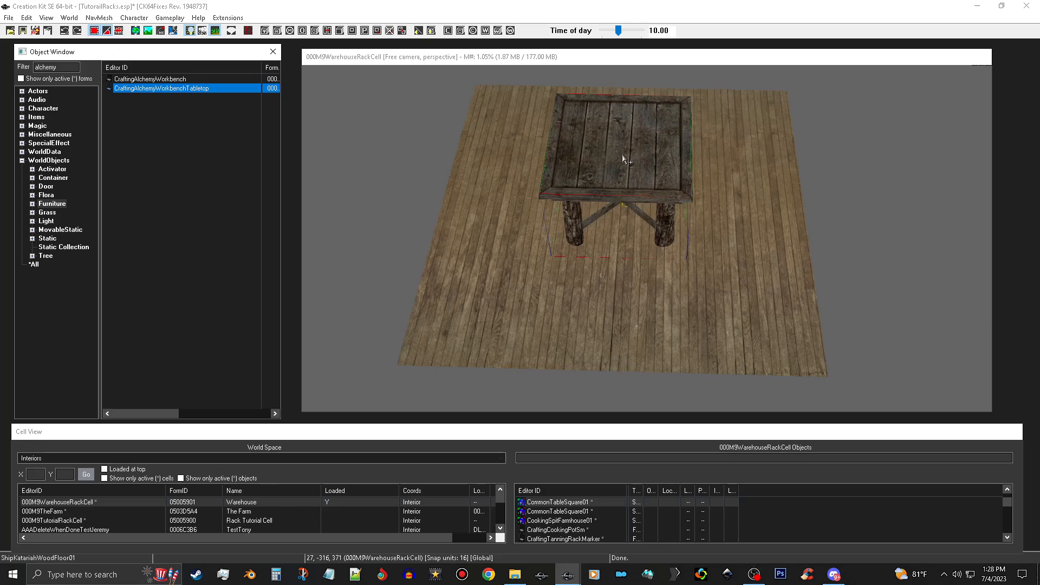
drag(623, 158, 623, 158)
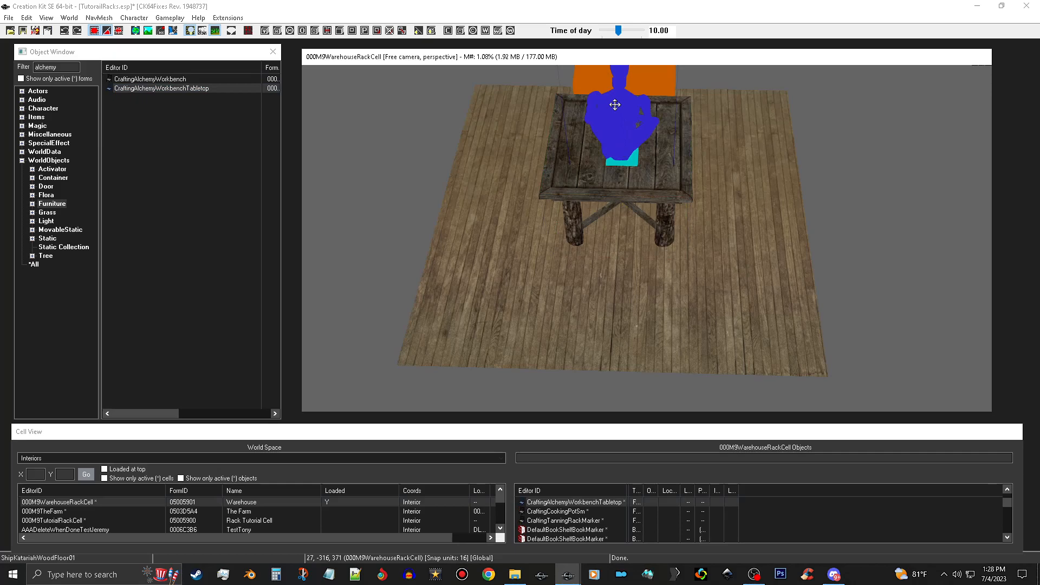
scroll(618, 109, down, 4)
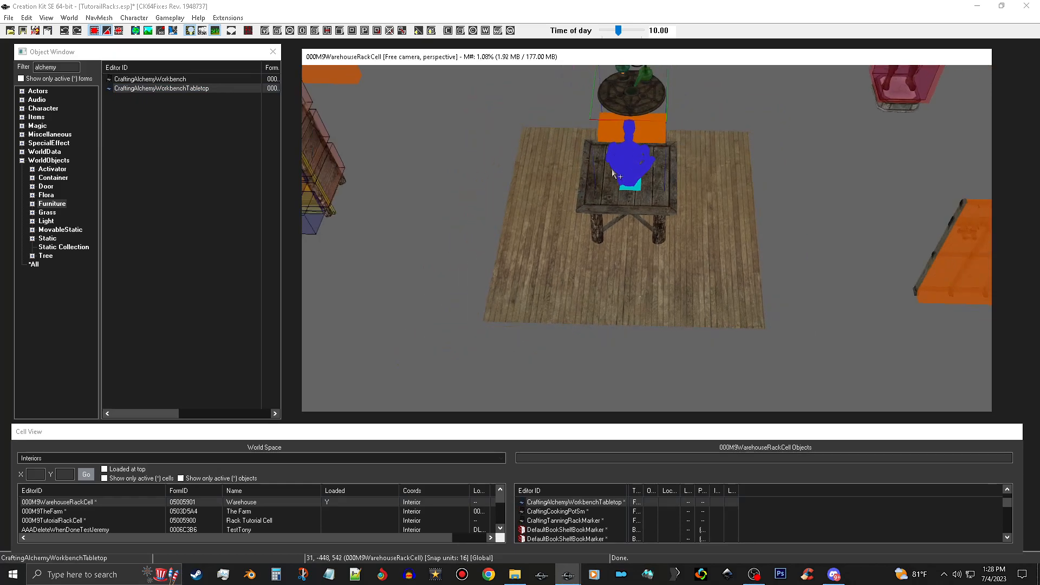
key(Delete)
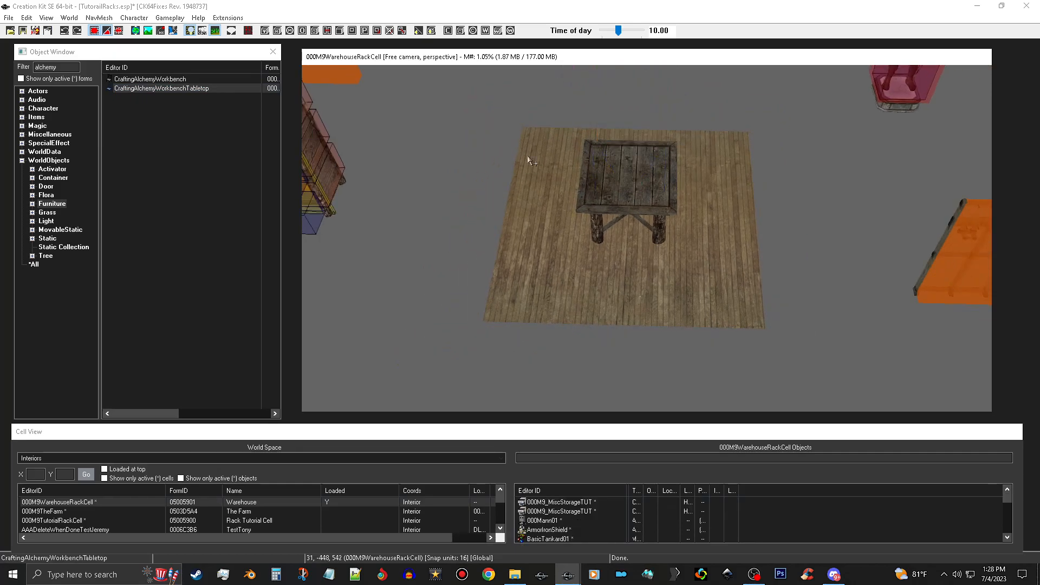
Place a CraftingAlchemyWorkbenchTabletop on the floor in front of the square table and slide it over the table.
drag(179, 89, 551, 282)
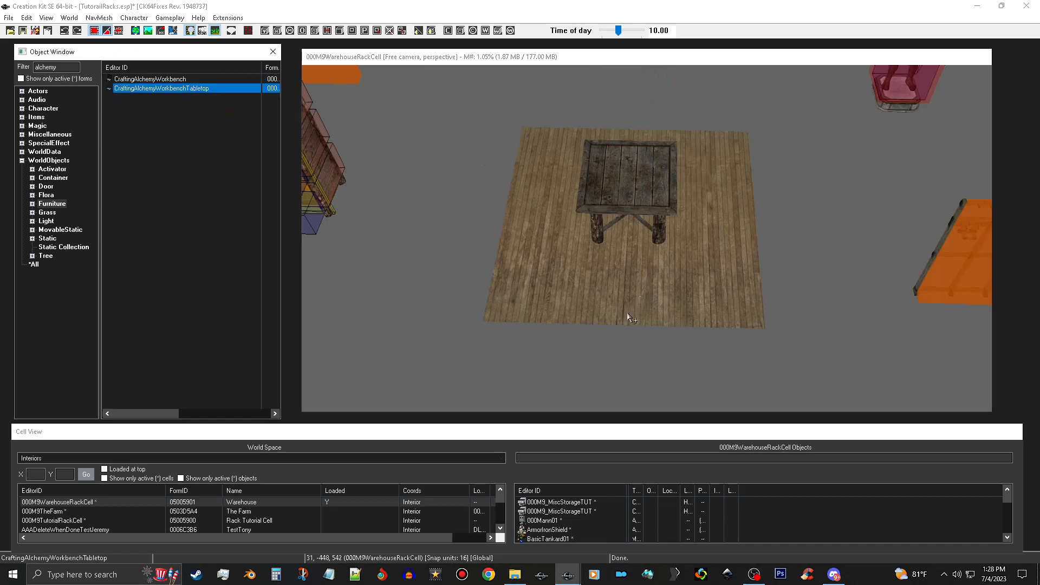
drag(628, 317, 627, 316)
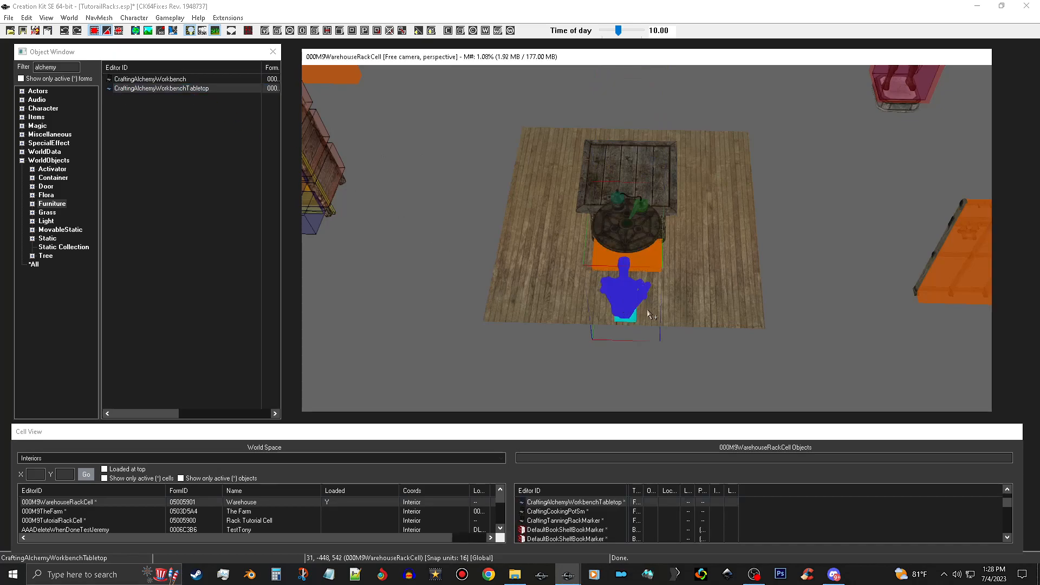
shift+middle_drag(650, 314, 741, 296)
scroll(729, 296, up, 3)
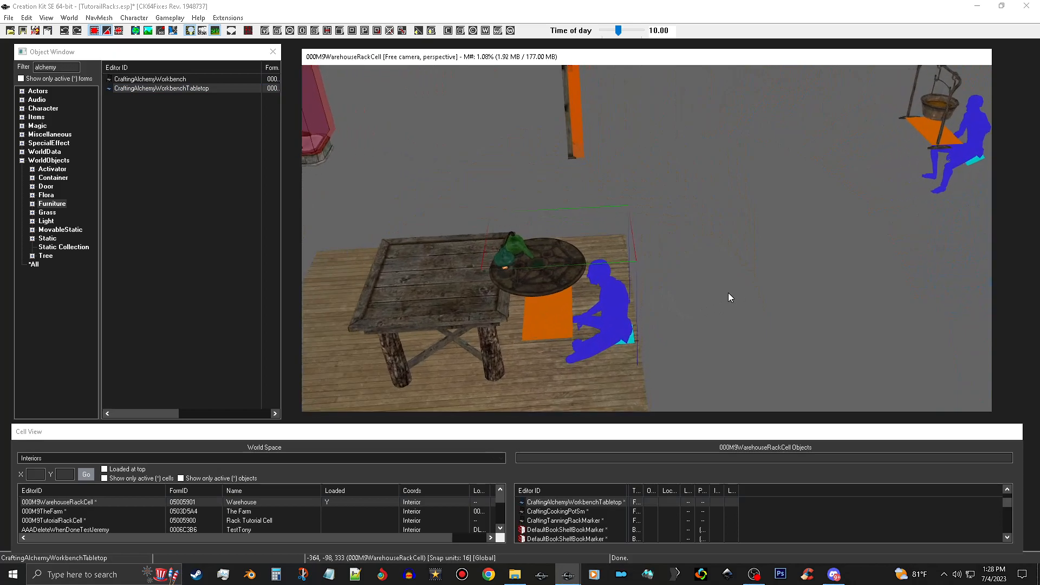
scroll(687, 339, up, 5)
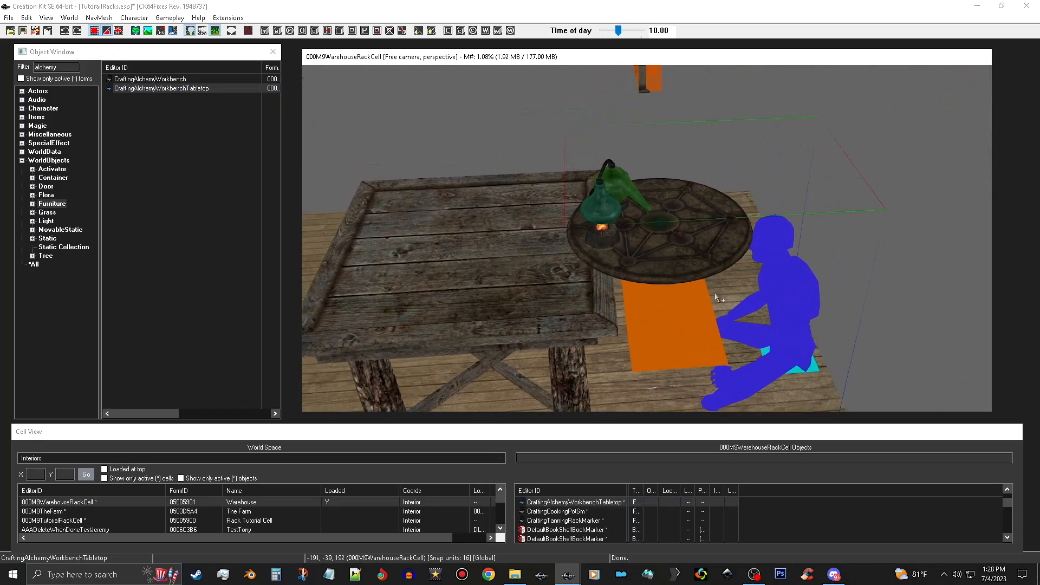
drag(711, 276, 558, 282)
mouse_move(777, 278)
mouse_down()
mouse_move(825, 278)
mouse_move(777, 278)
mouse_up()
Fine-tune the alchemy tabletop's position, moving it further in from the table's edge and lowering it onto the surface.
shift+middle_drag(776, 278, 741, 280)
scroll(776, 249, up, 2)
scroll(774, 249, up, 4)
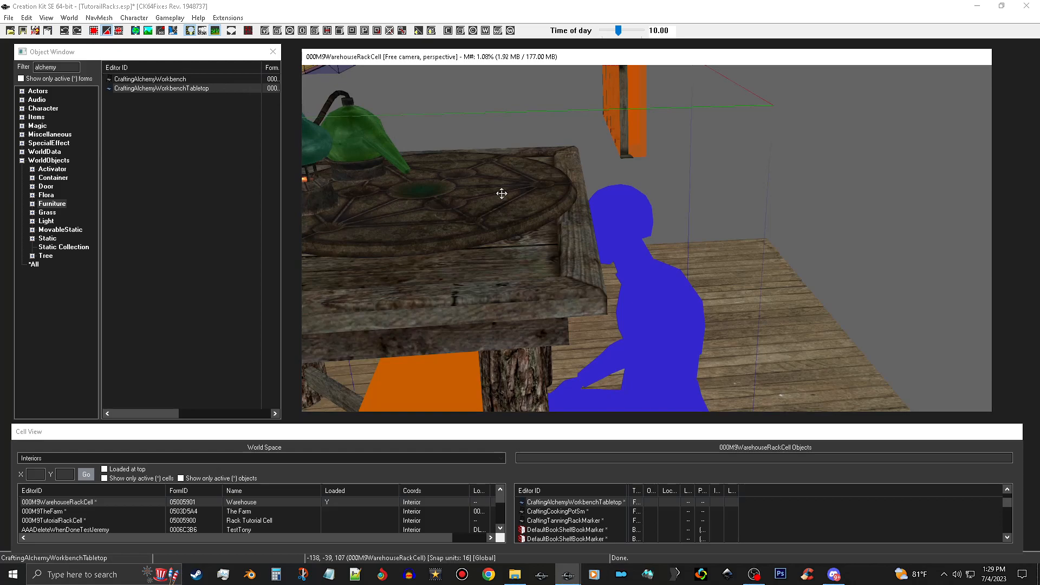
mouse_move(504, 194)
mouse_down()
mouse_move(458, 194)
mouse_move(479, 194)
mouse_up()
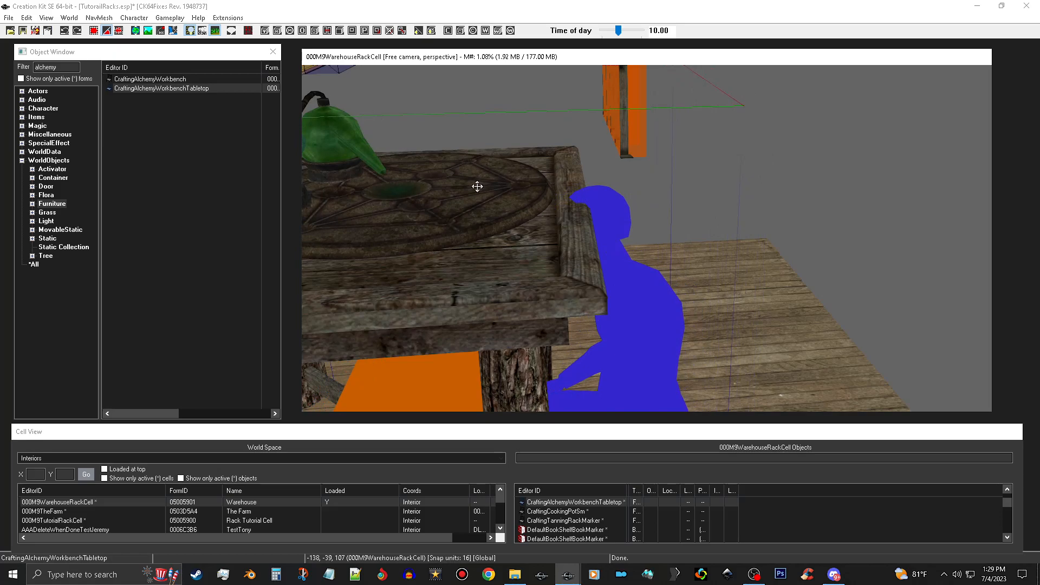
mouse_move(476, 186)
mouse_down()
mouse_move(477, 219)
mouse_move(471, 185)
mouse_up()
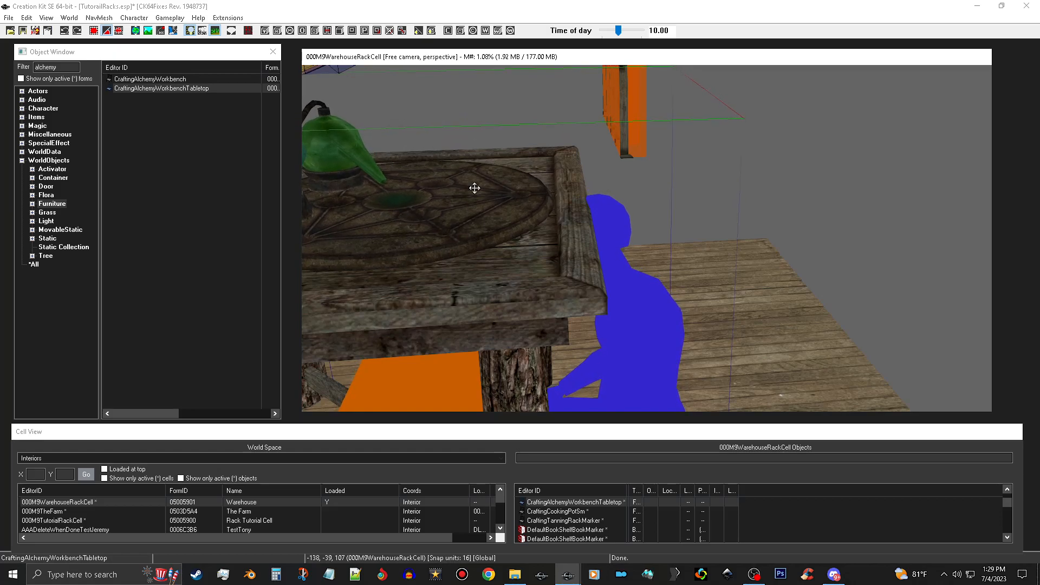
Show the container objects and filter them by "satchel".
scroll(522, 193, down, 5)
middle_drag(515, 195, 508, 255)
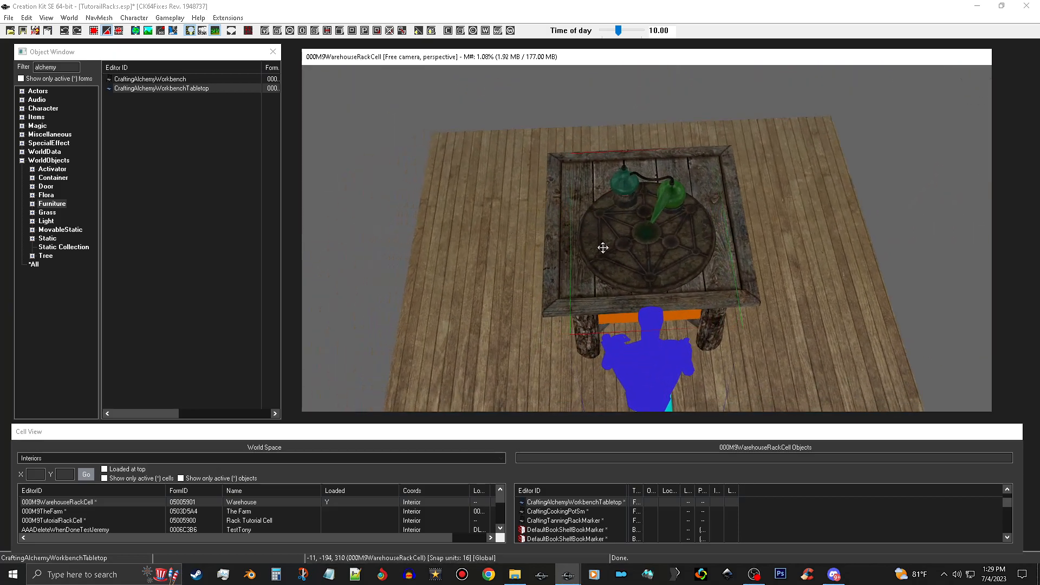
scroll(649, 231, up, 5)
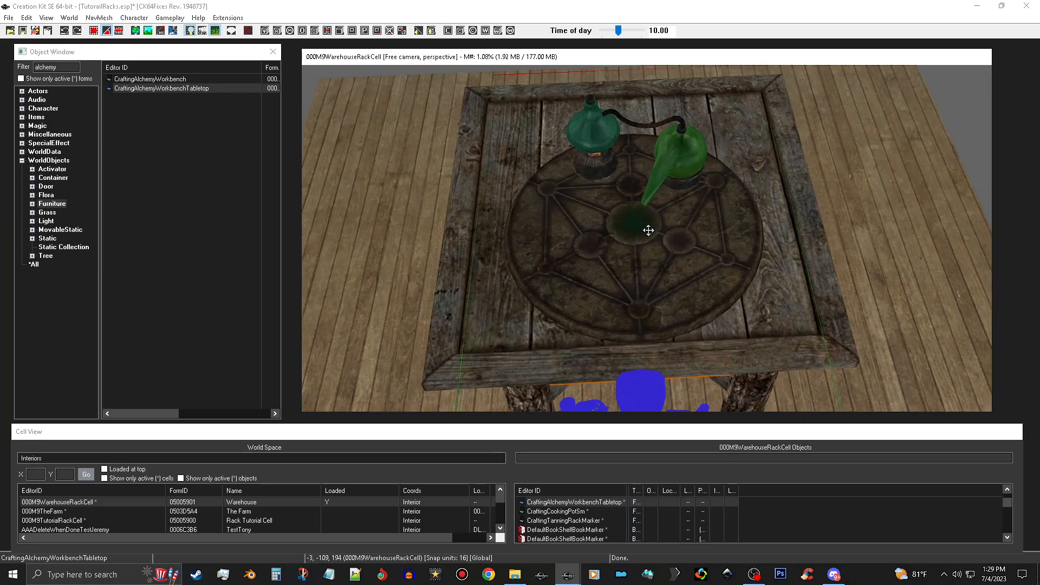
scroll(649, 230, down, 5)
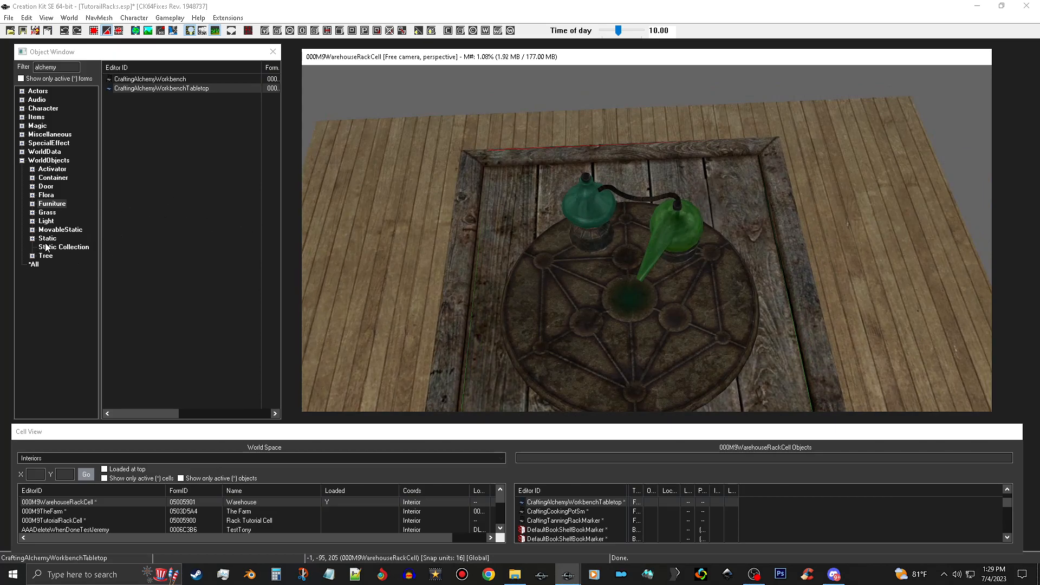
click(54, 179)
click(57, 66)
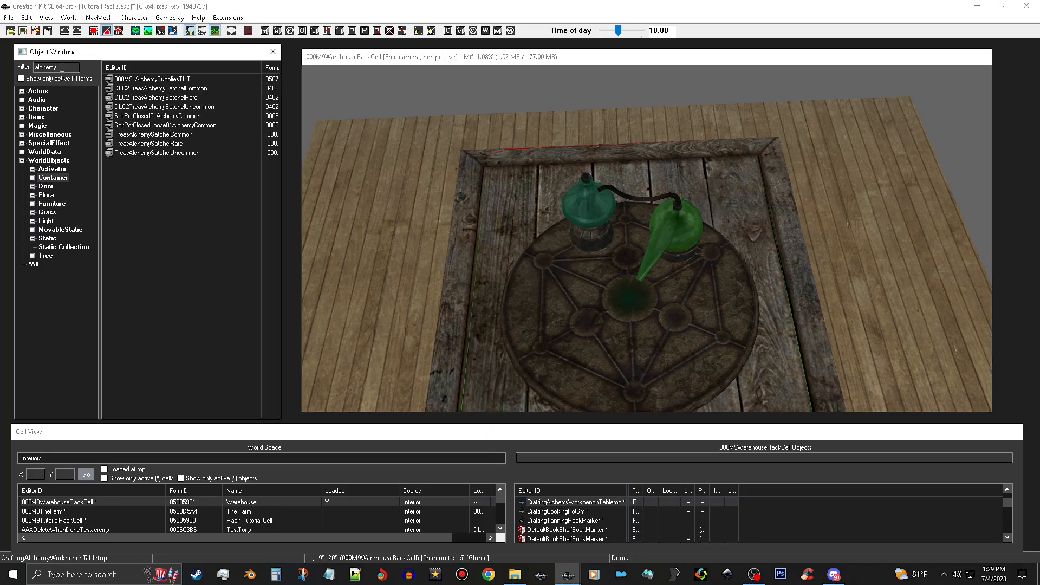
text(sat)
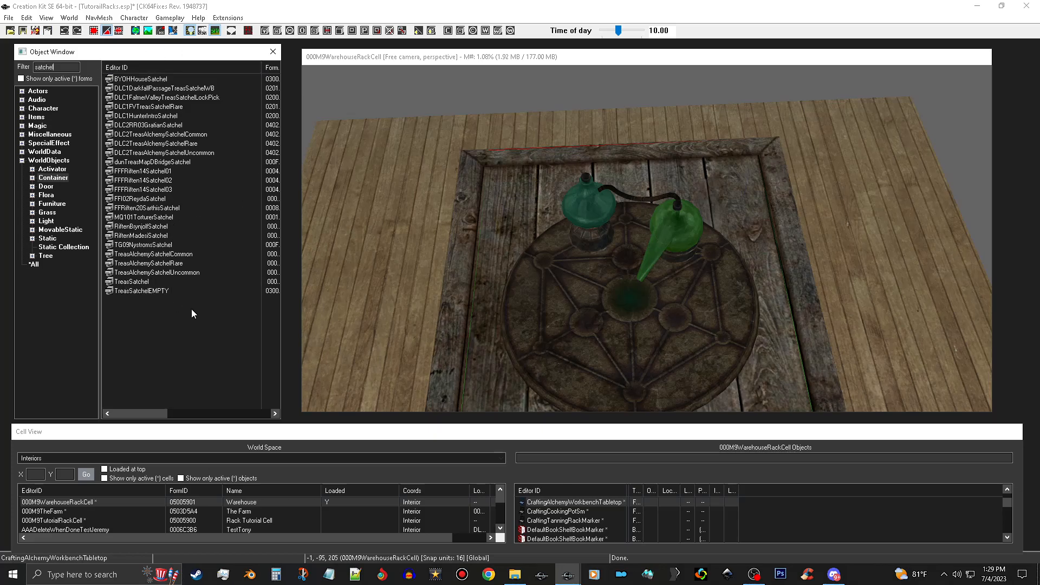
Examine the container properties of BYOHHouseSatchel, including its item list and scripts, and close them.
click(144, 291)
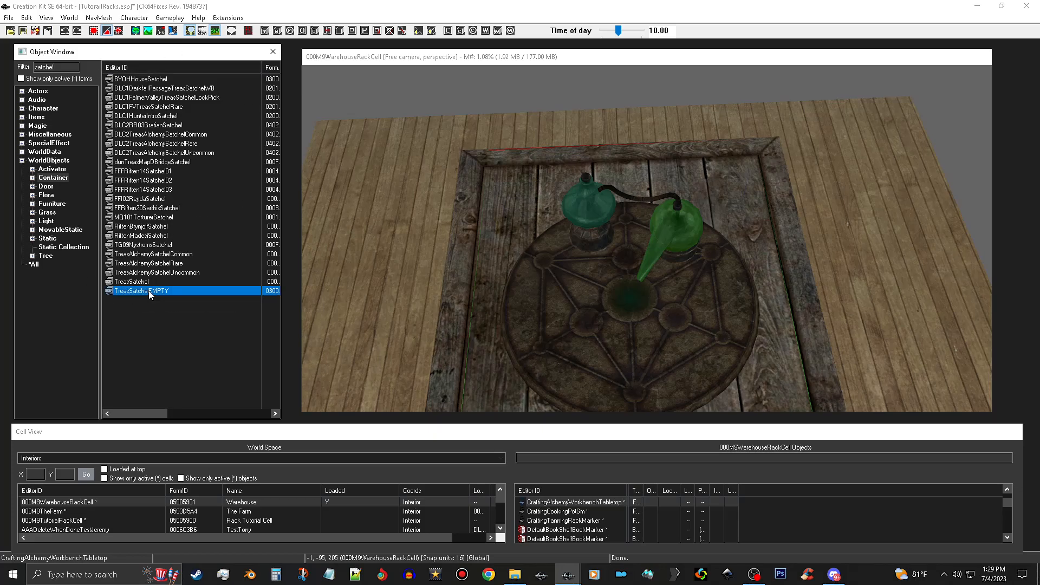
click(158, 80)
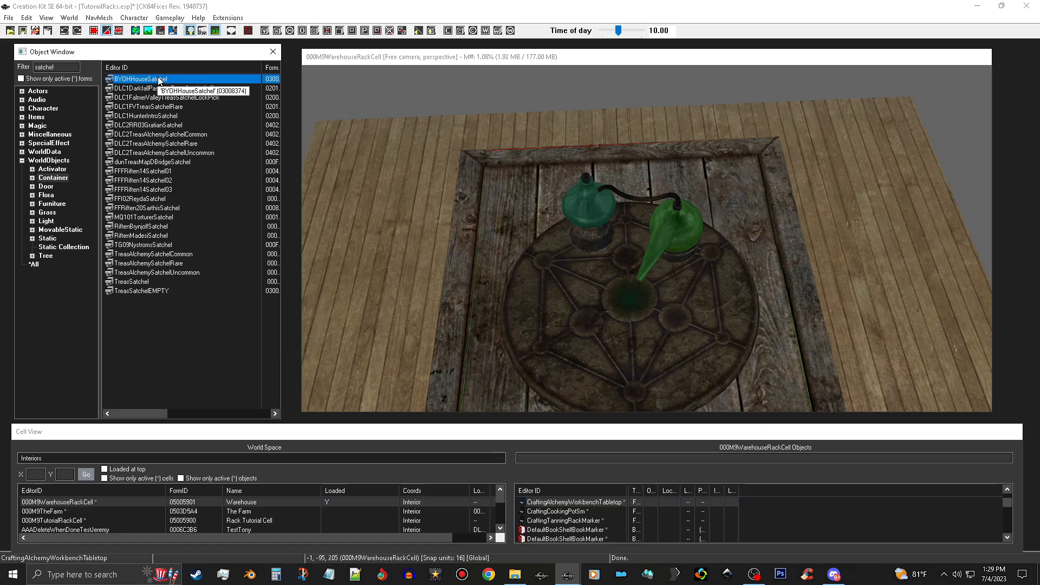
key(Return)
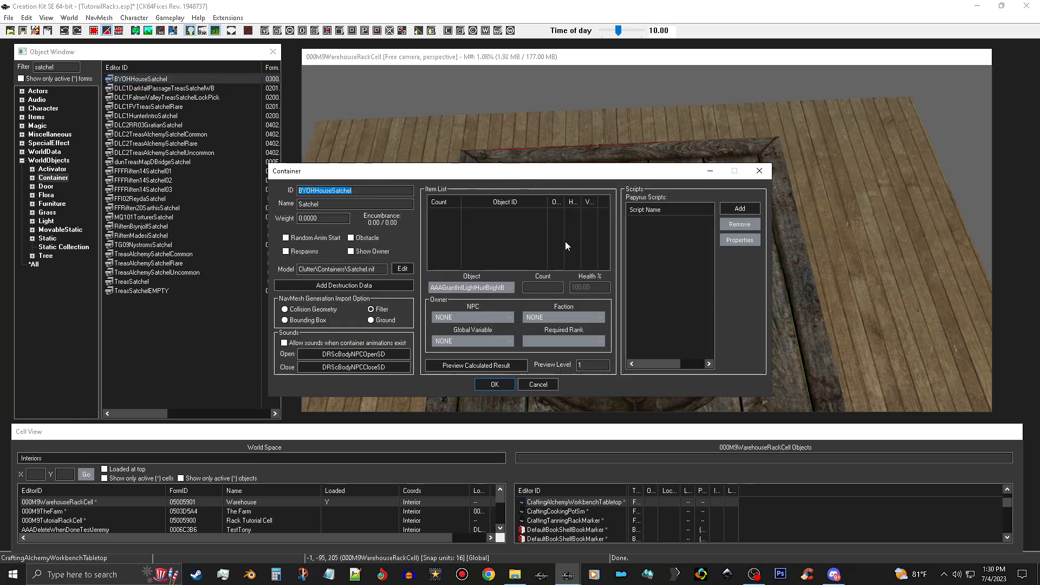
click(494, 384)
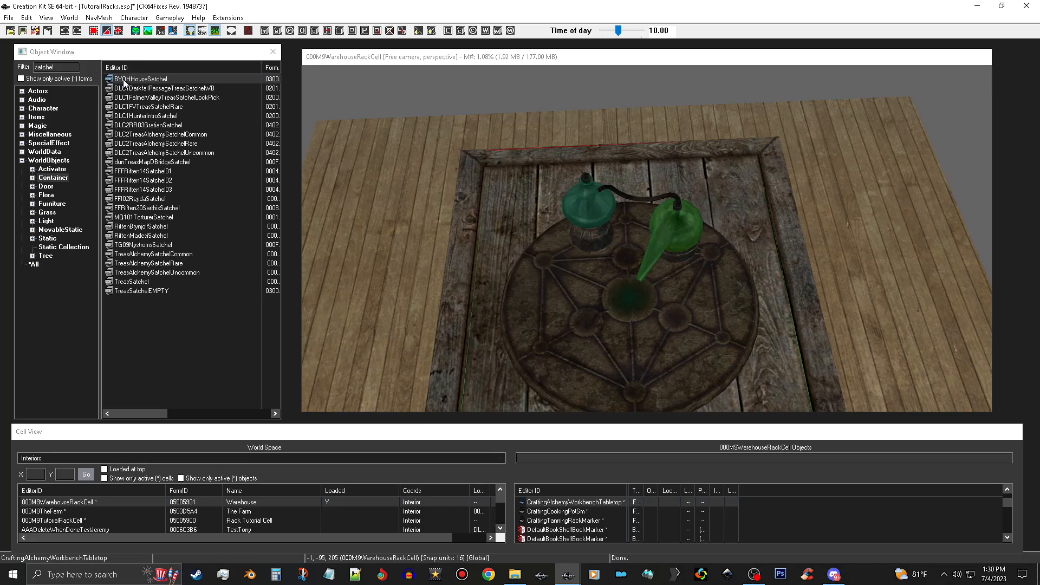
Place a BYOHHouseSatchel in the table's back-left corner beside the alembic and fine-tune its position.
drag(152, 79, 694, 183)
drag(516, 206, 521, 211)
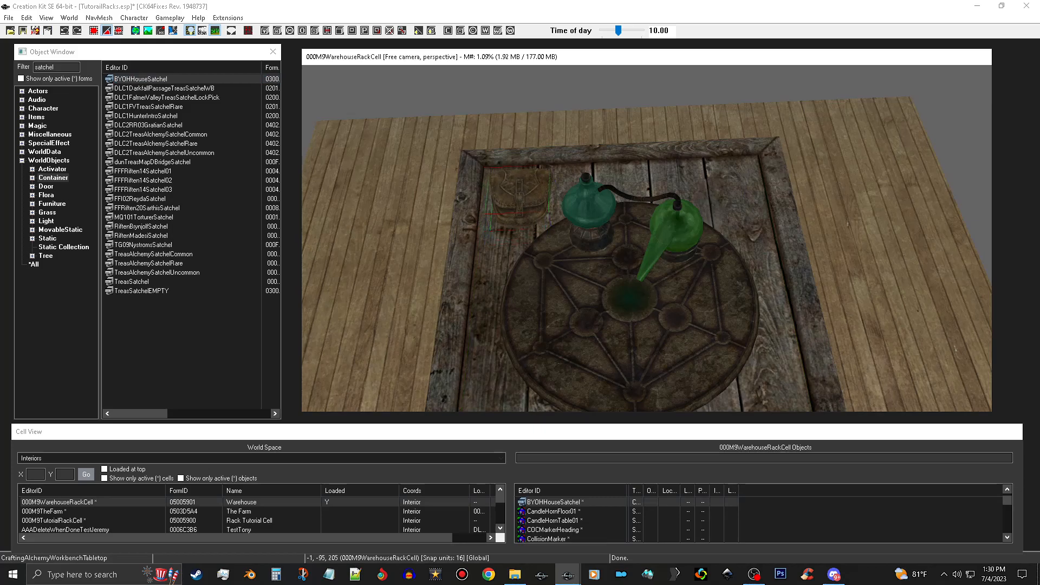
shift+middle_drag(519, 183, 549, 202)
drag(501, 205, 496, 199)
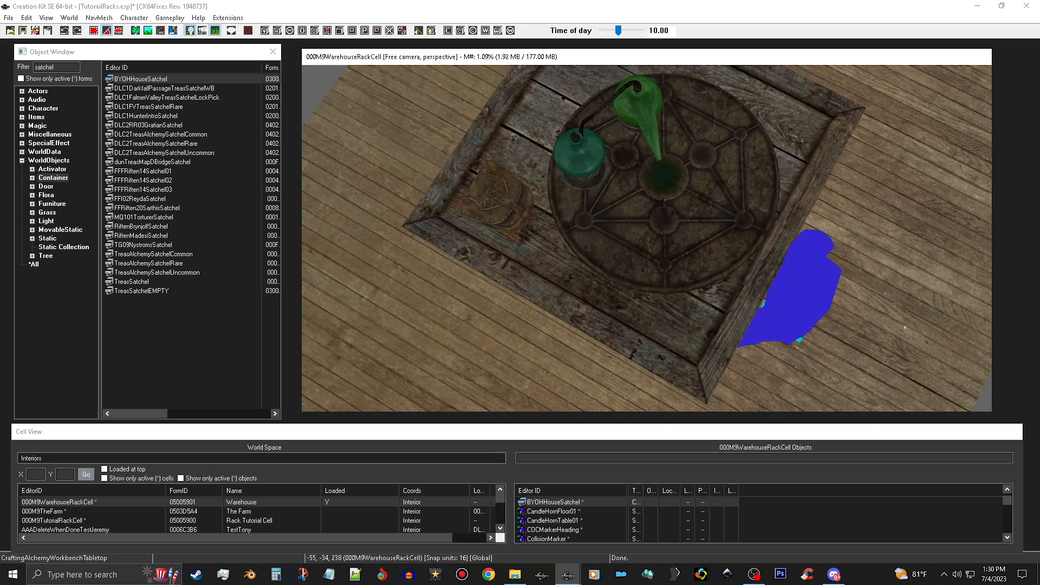
Set the placed satchel's location reference type to HouseContainerRefType.
double_click(493, 192)
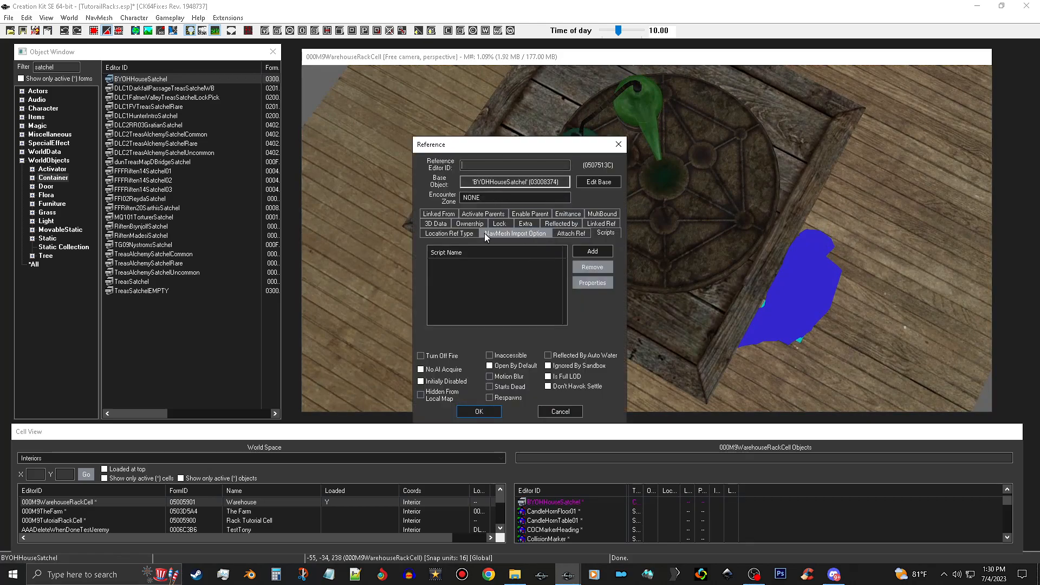
click(444, 233)
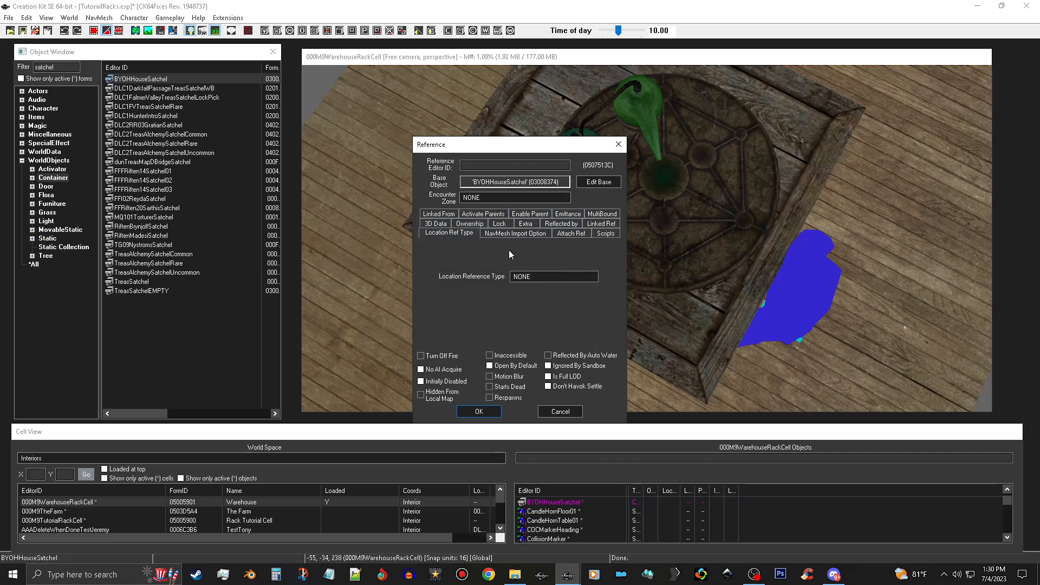
click(589, 277)
key(h)
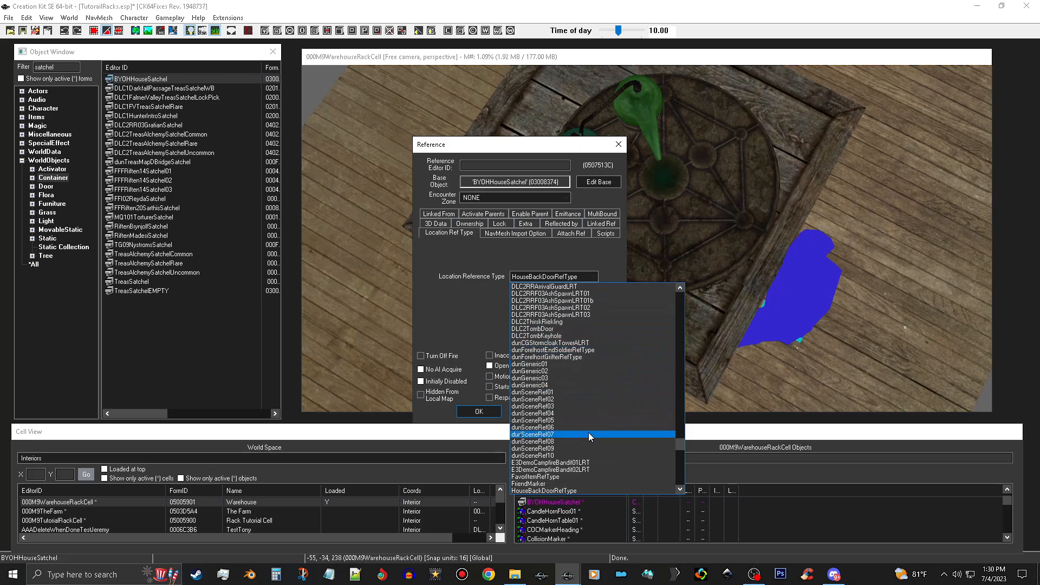
scroll(596, 428, down, 1)
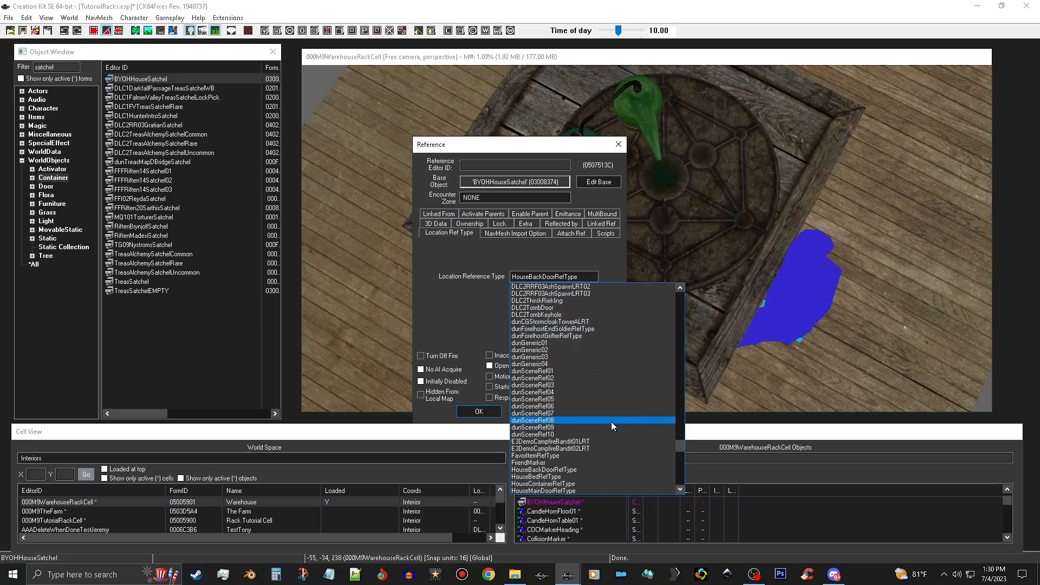
click(609, 485)
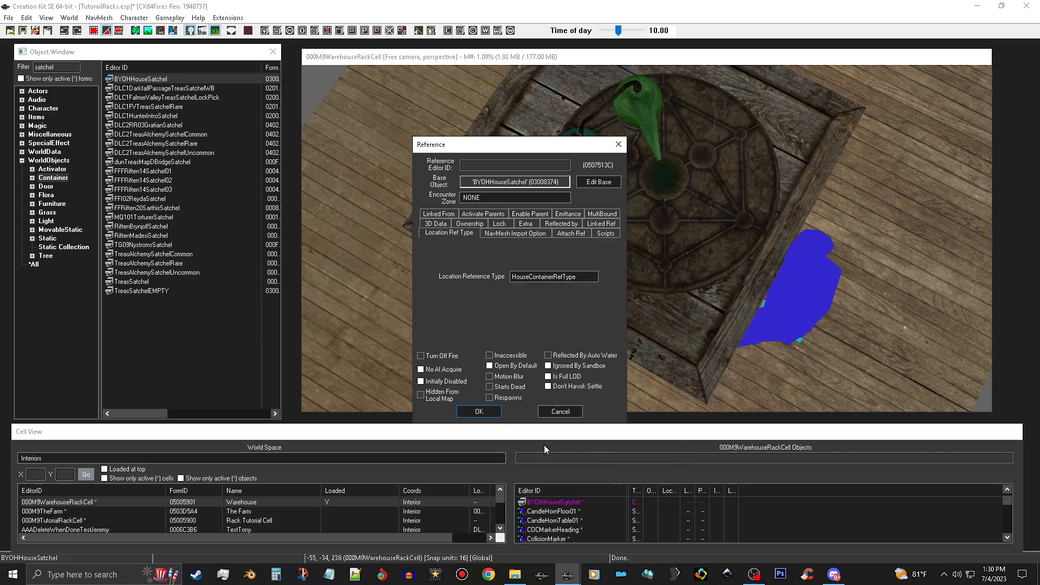
click(479, 412)
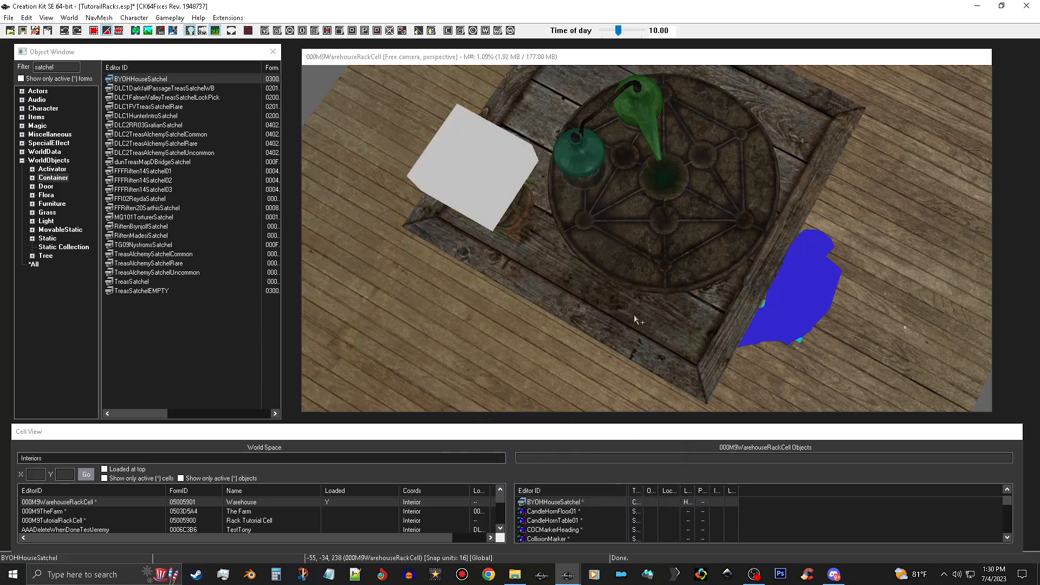
Switch the object list to statics and clear the "satchel" filter.
click(721, 236)
shift+middle_drag(707, 232, 672, 228)
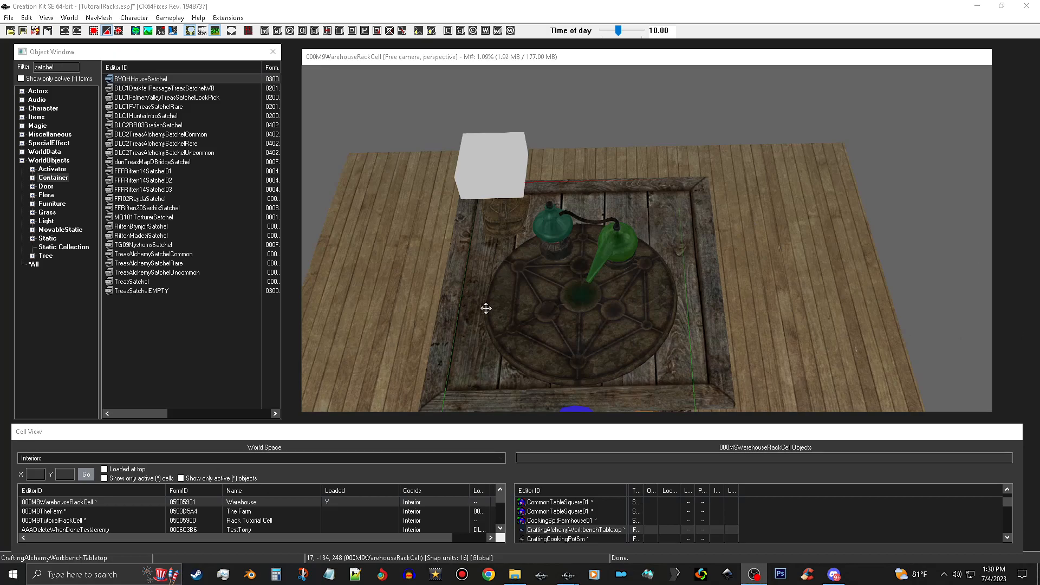
click(46, 239)
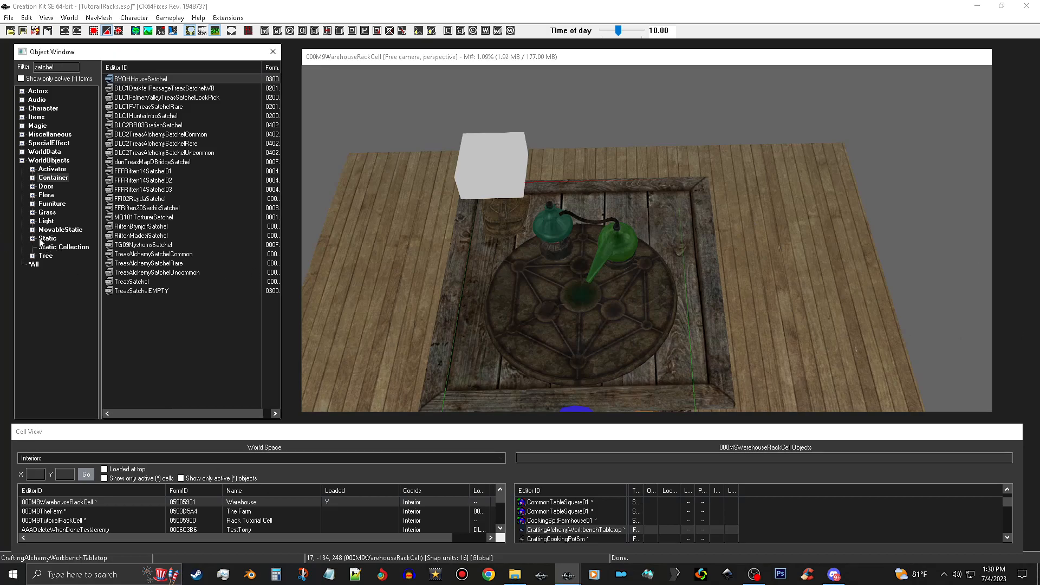
click(60, 67)
double_click(60, 67)
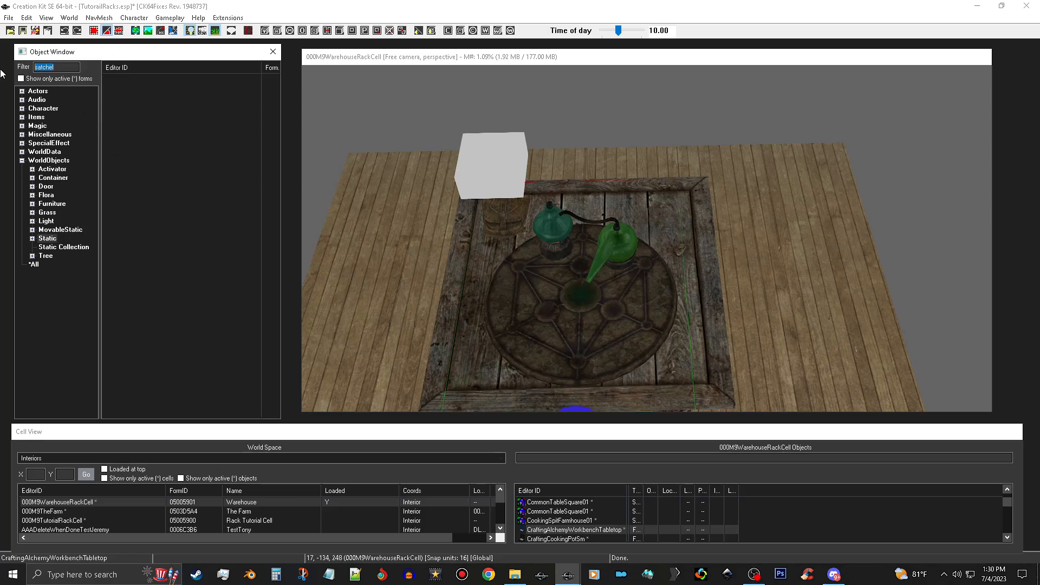
key(BackSpace)
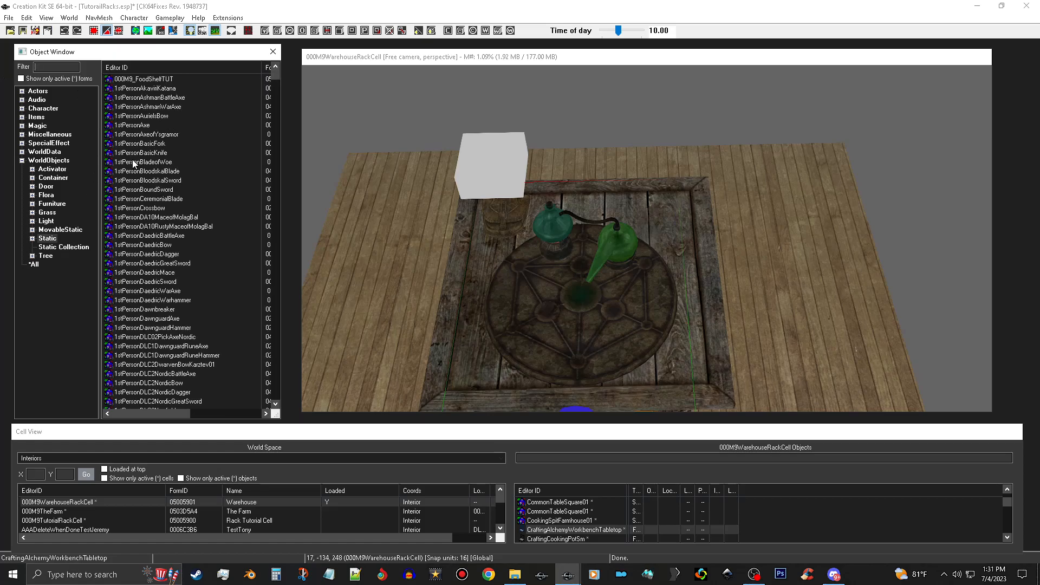
Look through the static objects list for plants or other decorations suited to the alchemy table.
scroll(199, 228, down, 15)
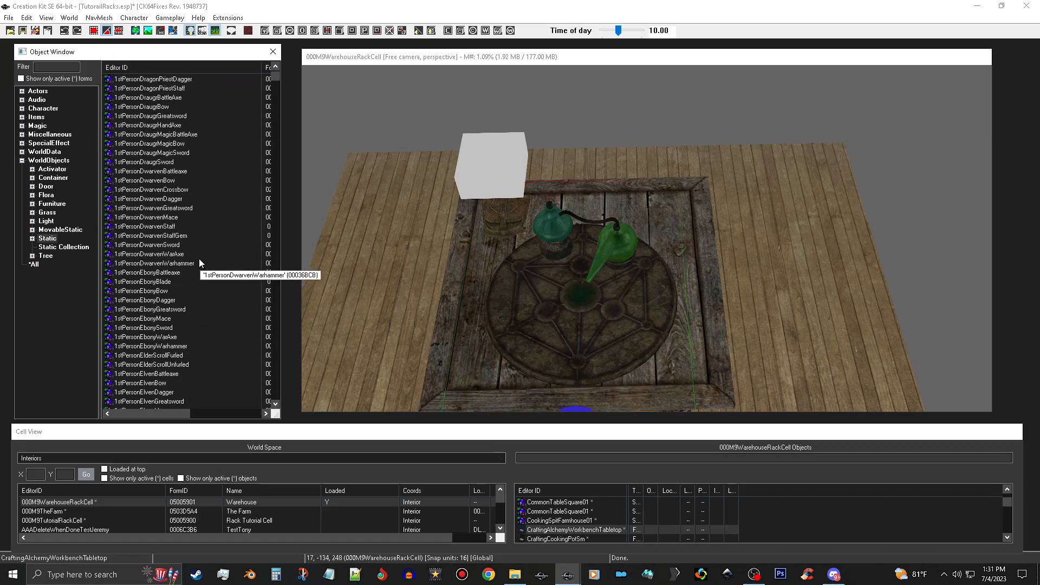
scroll(183, 217, down, 6)
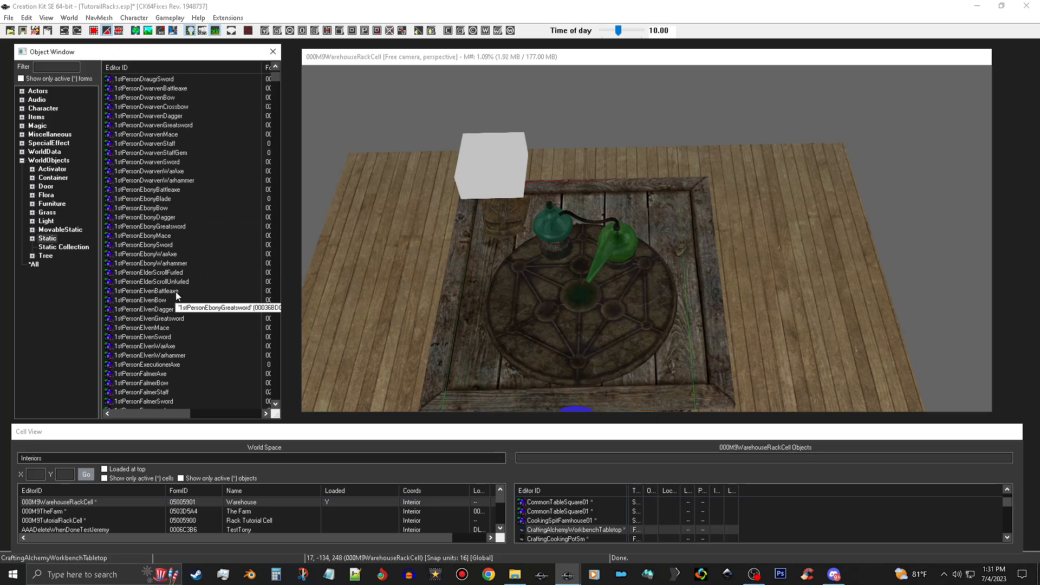
scroll(174, 275, down, 5)
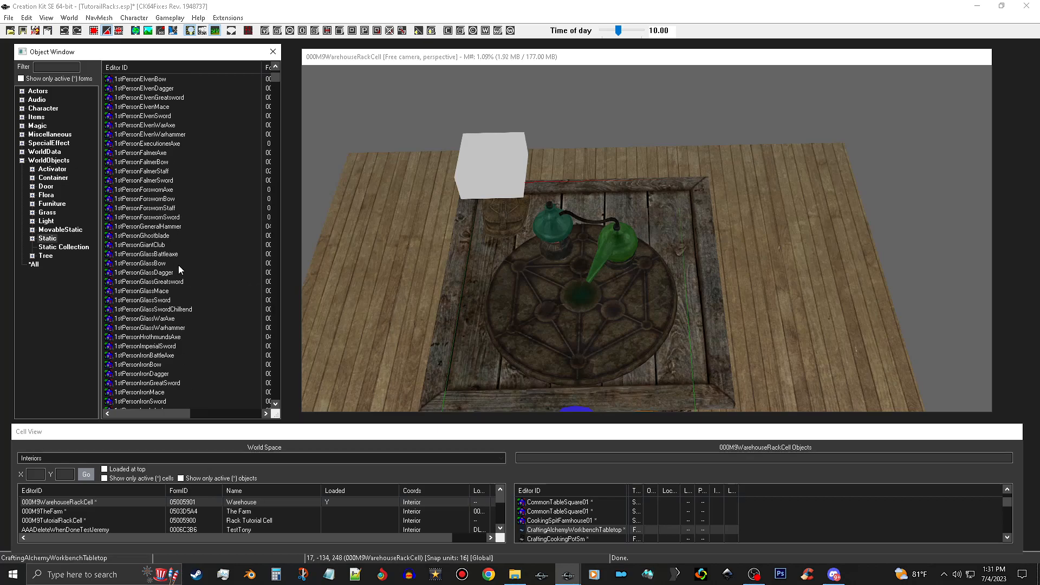
scroll(180, 284, down, 8)
scroll(180, 286, down, 15)
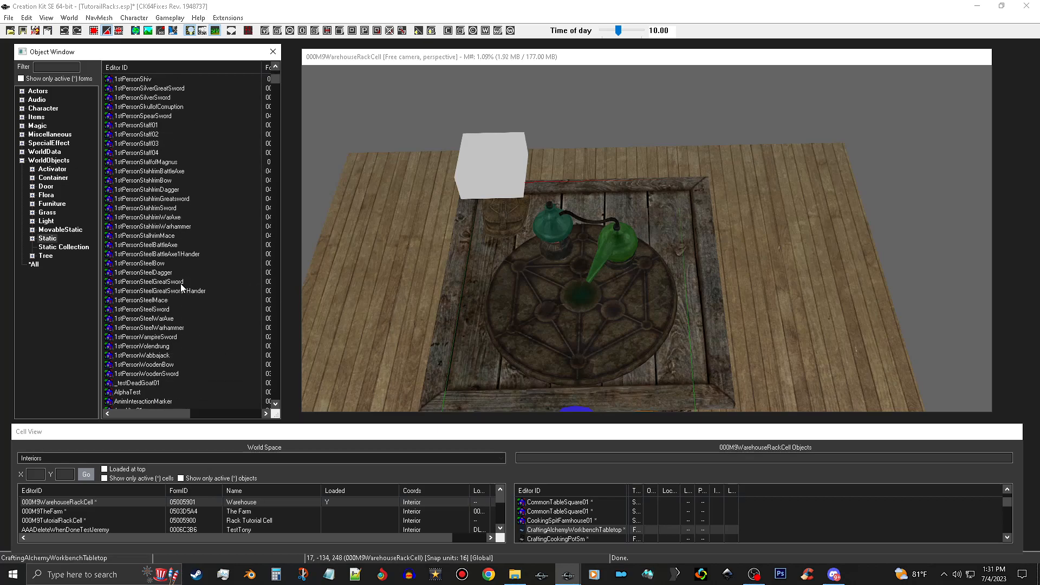
scroll(182, 288, down, 3)
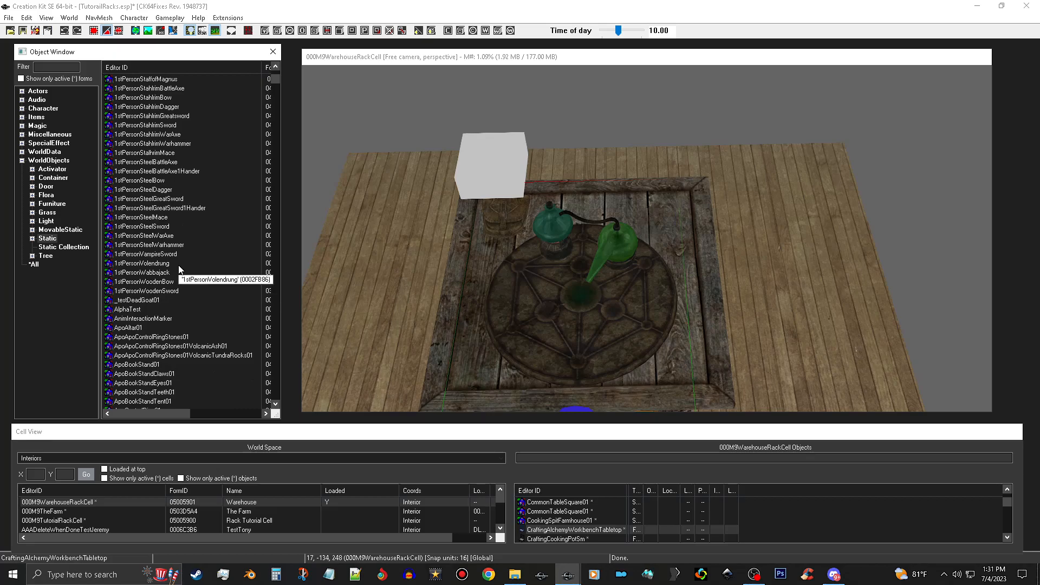
scroll(173, 275, down, 18)
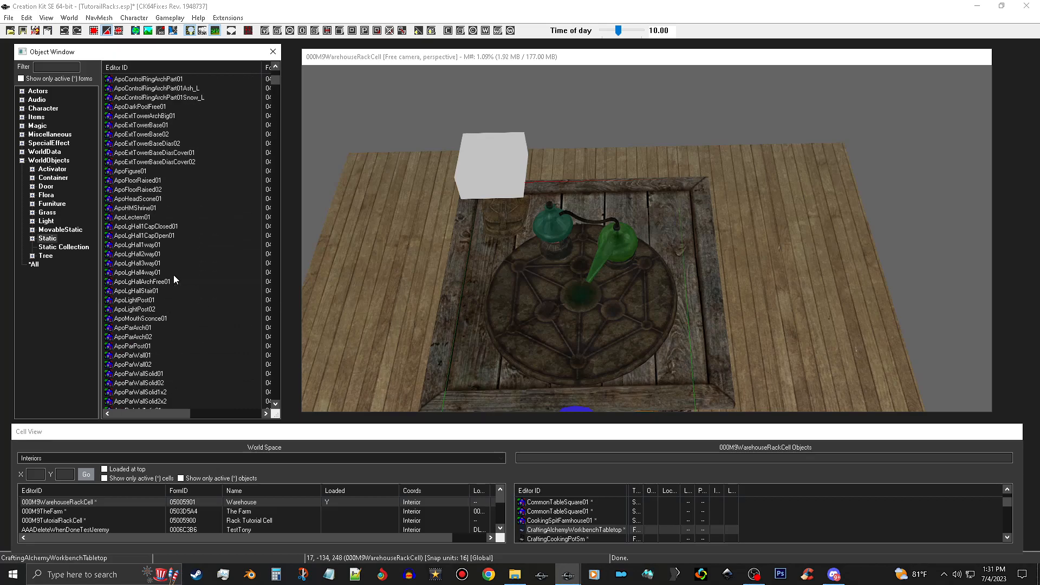
scroll(174, 275, down, 20)
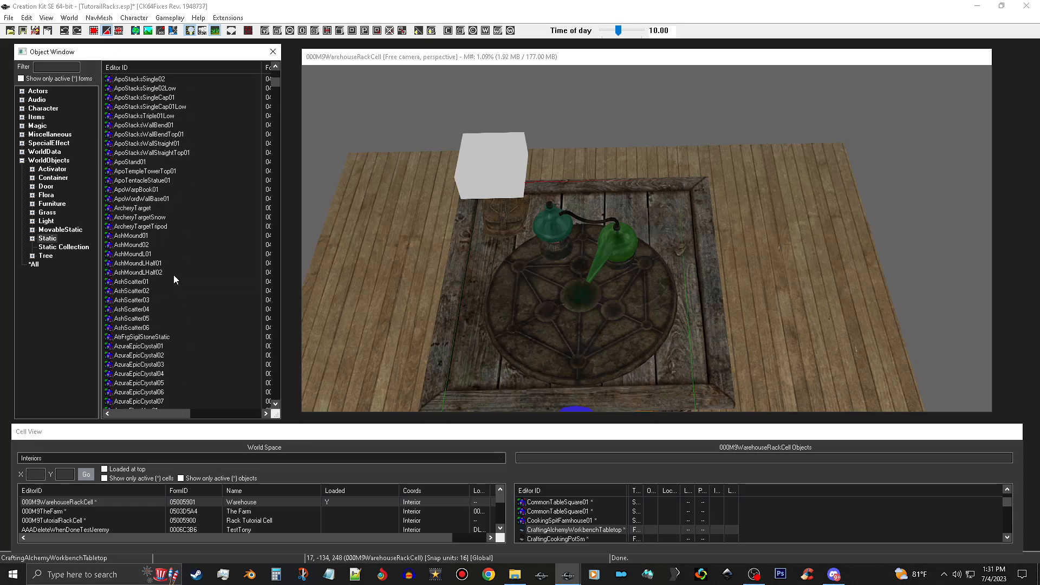
scroll(173, 275, down, 13)
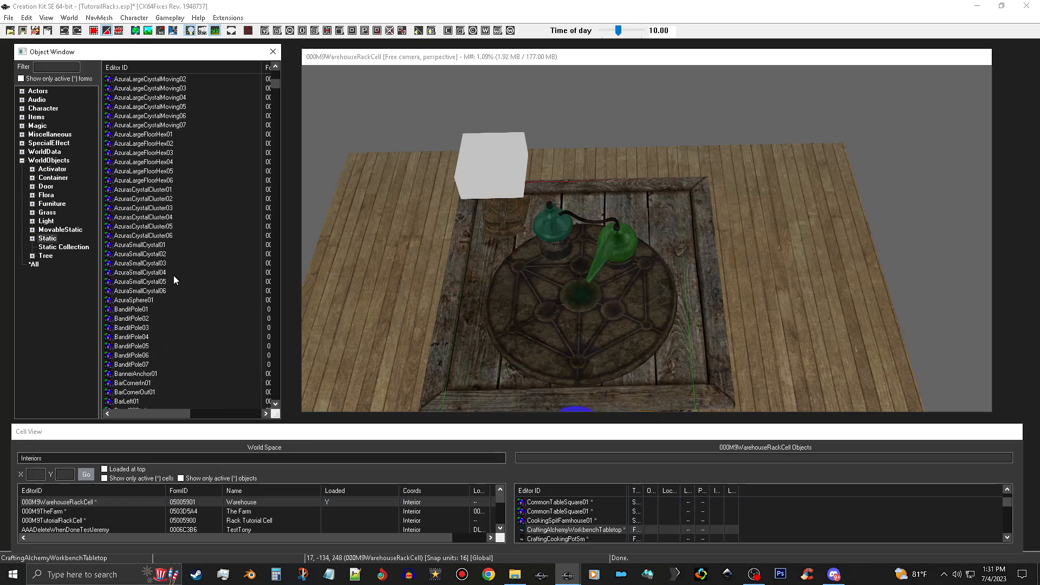
scroll(173, 275, down, 4)
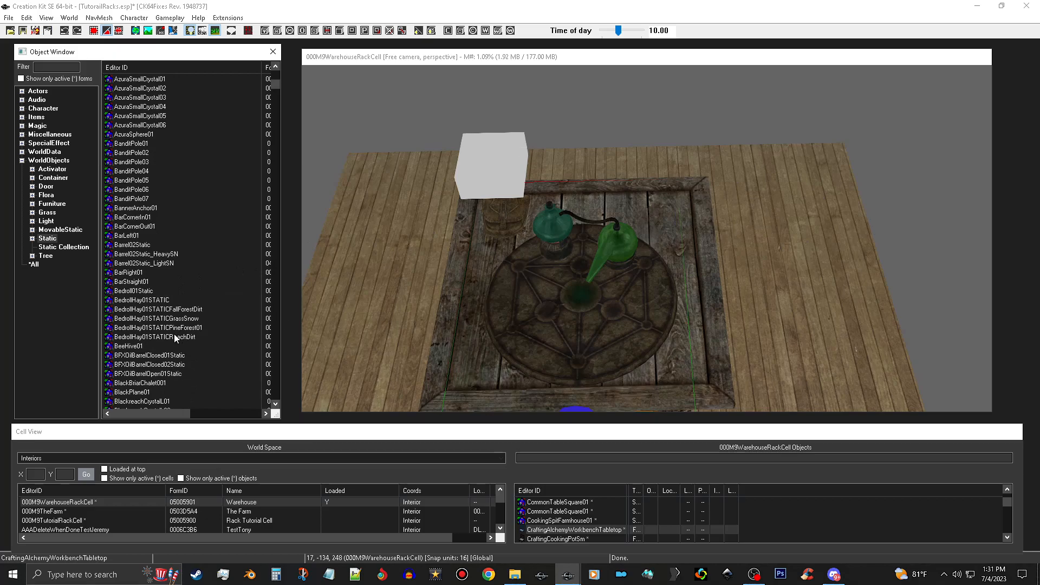
scroll(170, 339, down, 18)
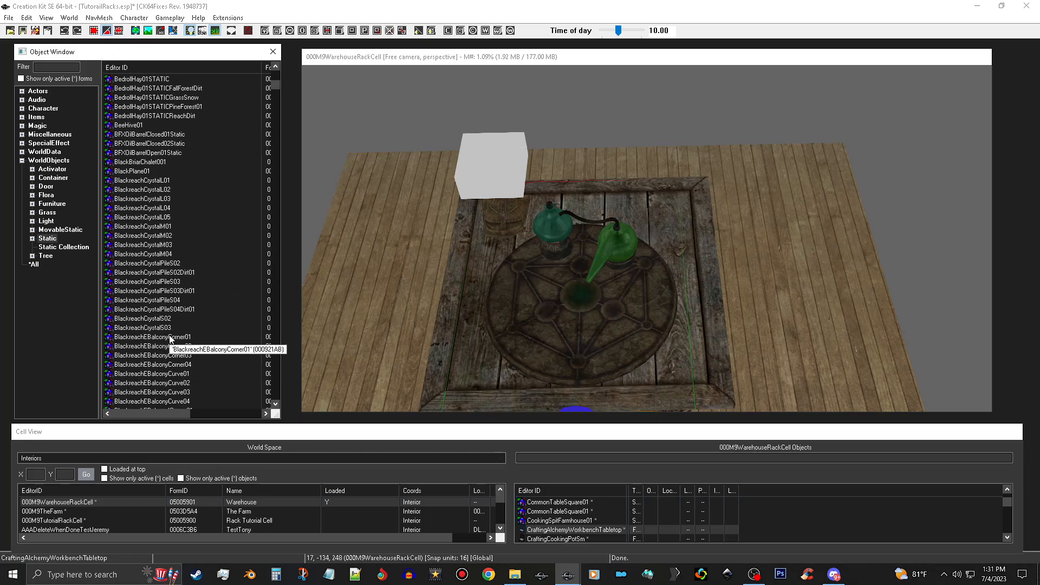
scroll(170, 339, down, 20)
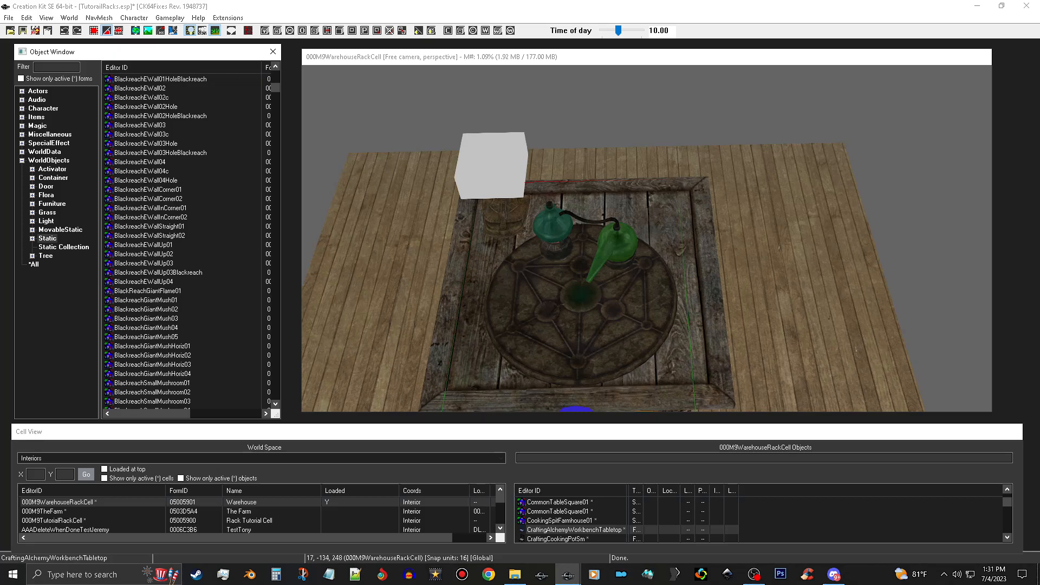
scroll(163, 346, up, 1)
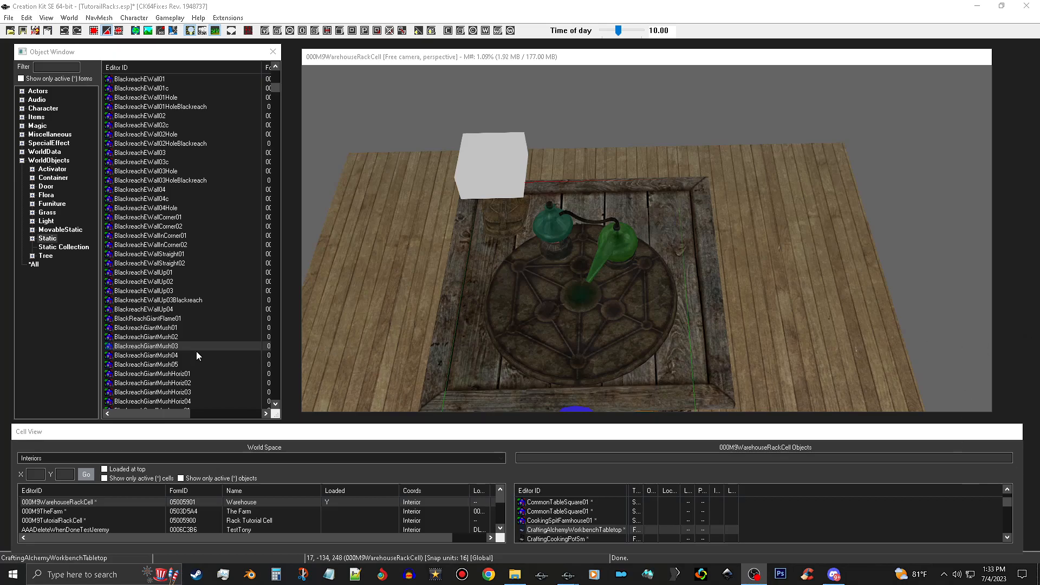
Place a BlackreachGiantMush02 in the table's back-right corner, scaled down to tabletop size.
click(170, 338)
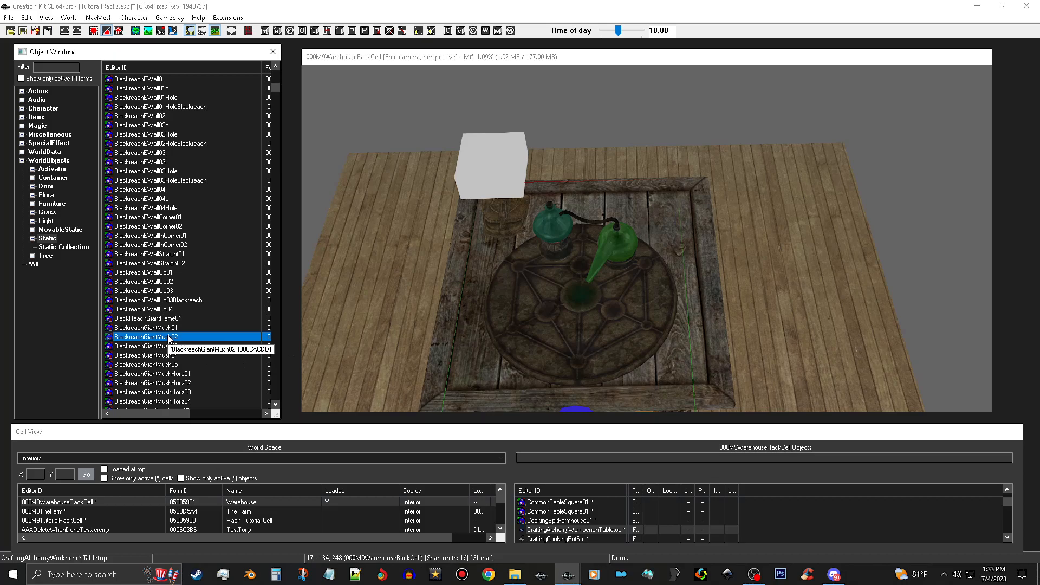
drag(170, 339, 390, 306)
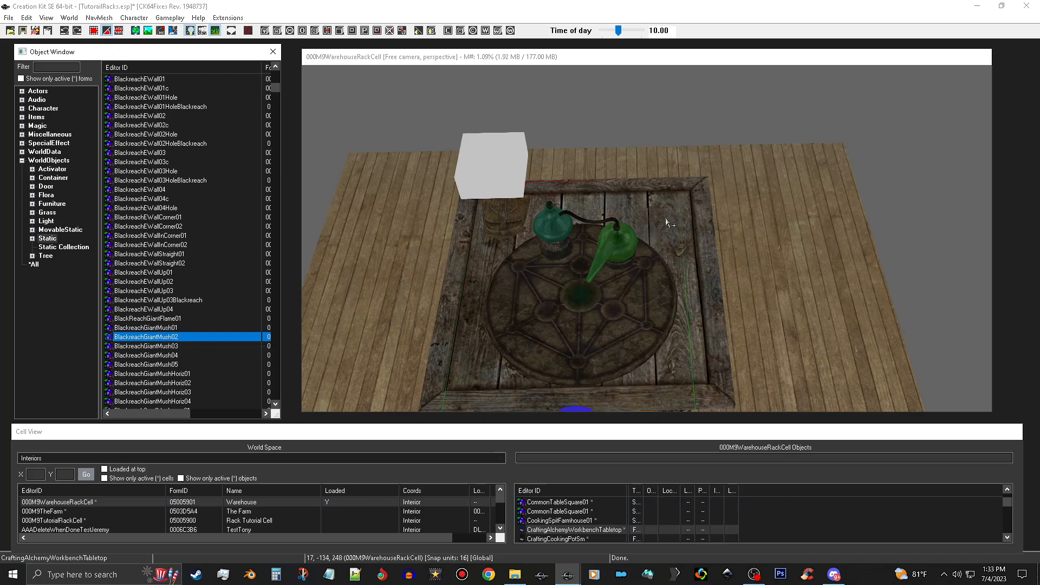
drag(653, 223, 656, 226)
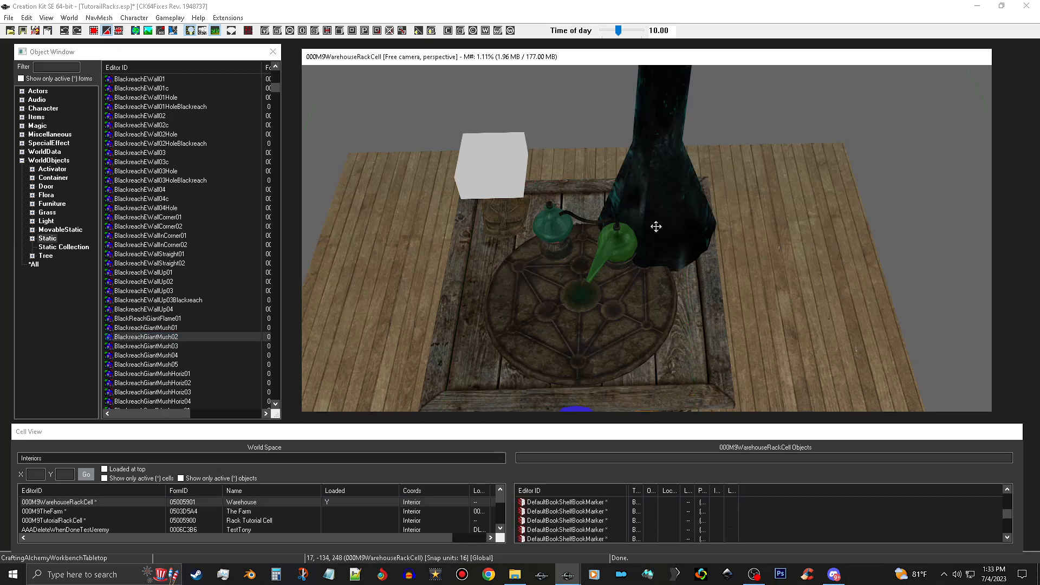
scroll(655, 226, down, 3)
scroll(656, 226, down, 2)
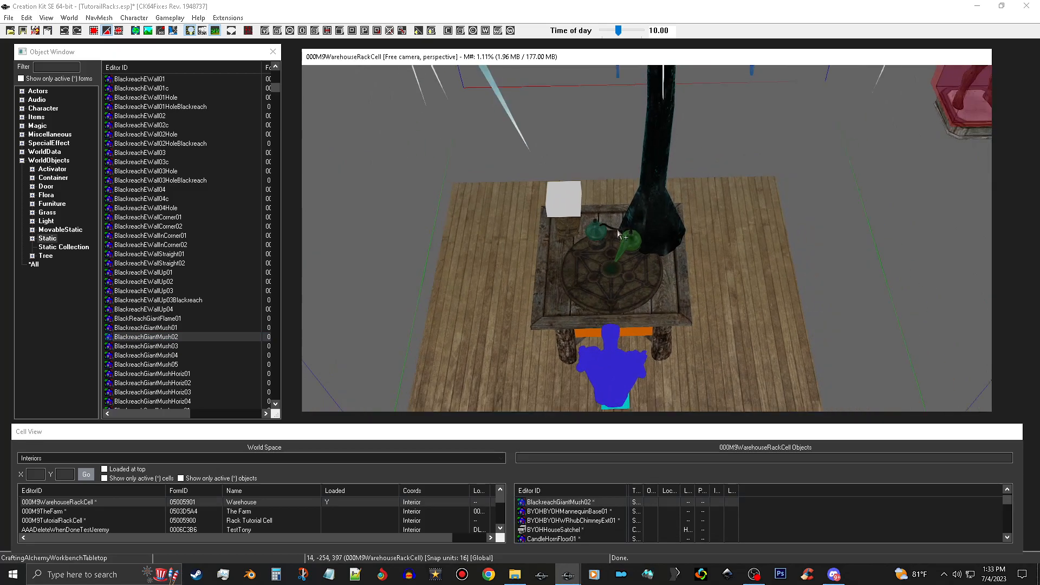
mouse_move(657, 178)
mouse_down()
mouse_move(596, 177)
mouse_move(654, 169)
mouse_up()
scroll(654, 169, up, 5)
mouse_move(655, 170)
shift+middle_down()
mouse_move(639, 163)
mouse_move(657, 169)
shift+middle_up()
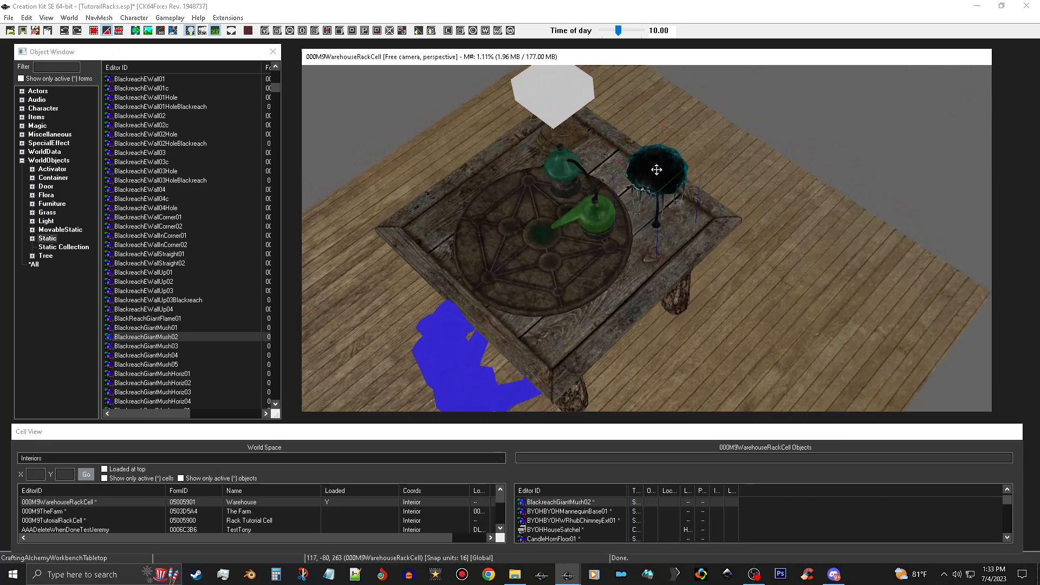
drag(656, 165, 651, 151)
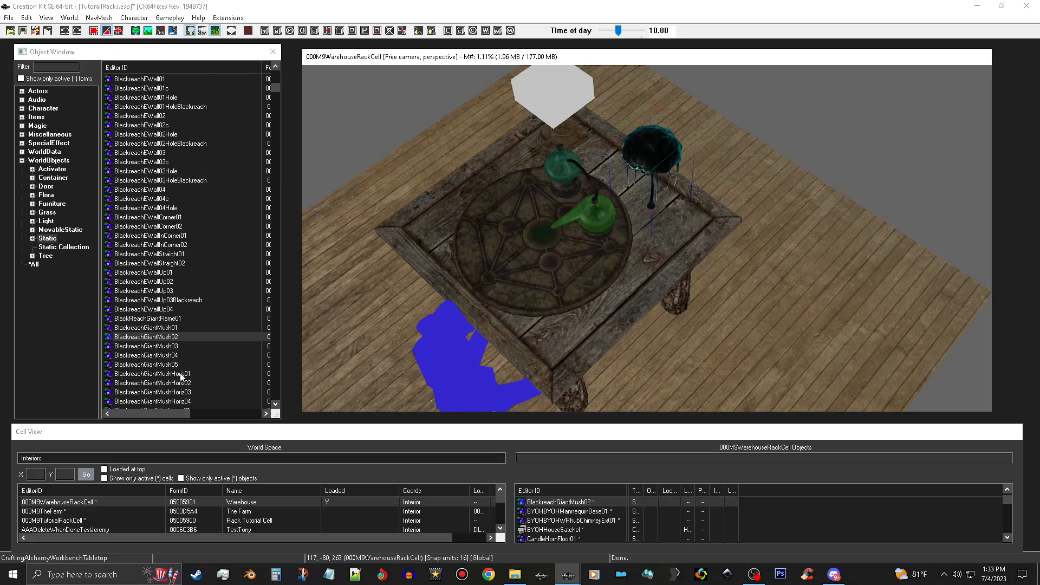
Add a BlackreachSmallMushroom01, scale it down and position it beside the giant mushroom.
drag(182, 373, 372, 366)
drag(668, 264, 201, 374)
scroll(196, 374, down, 2)
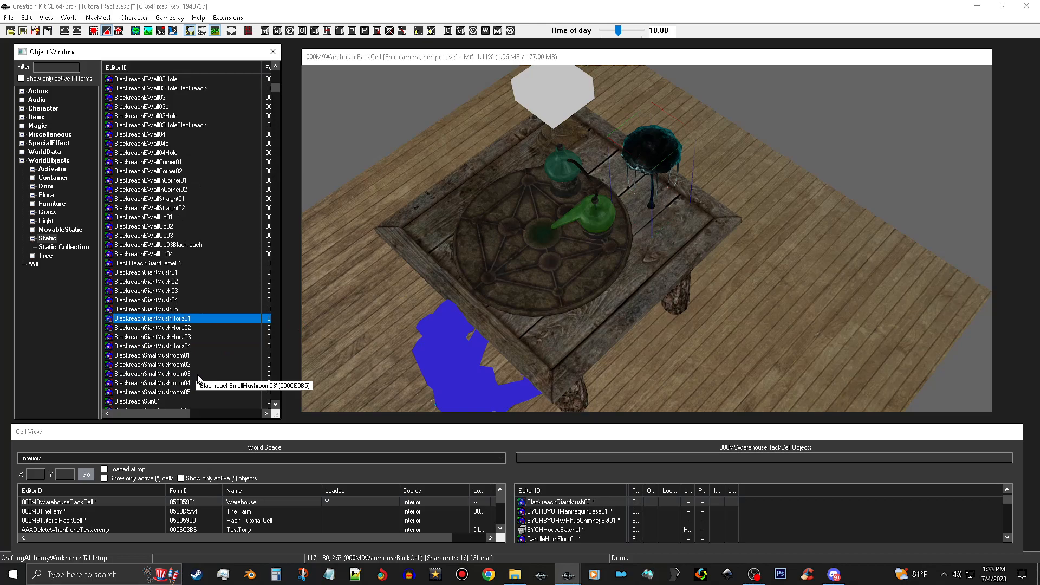
click(177, 356)
drag(177, 356, 665, 241)
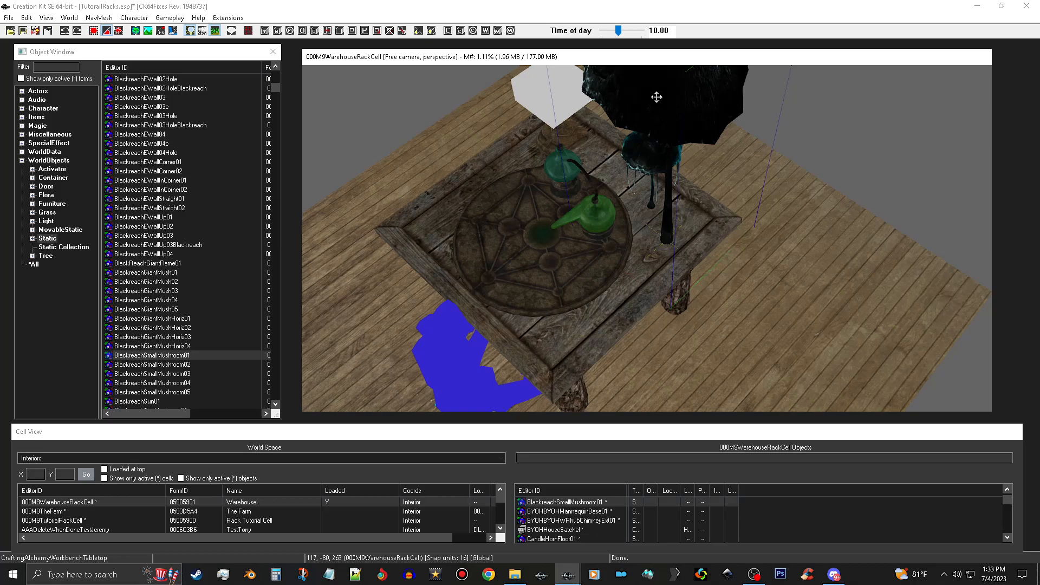
key(a)
drag(657, 95, 657, 73)
key(a)
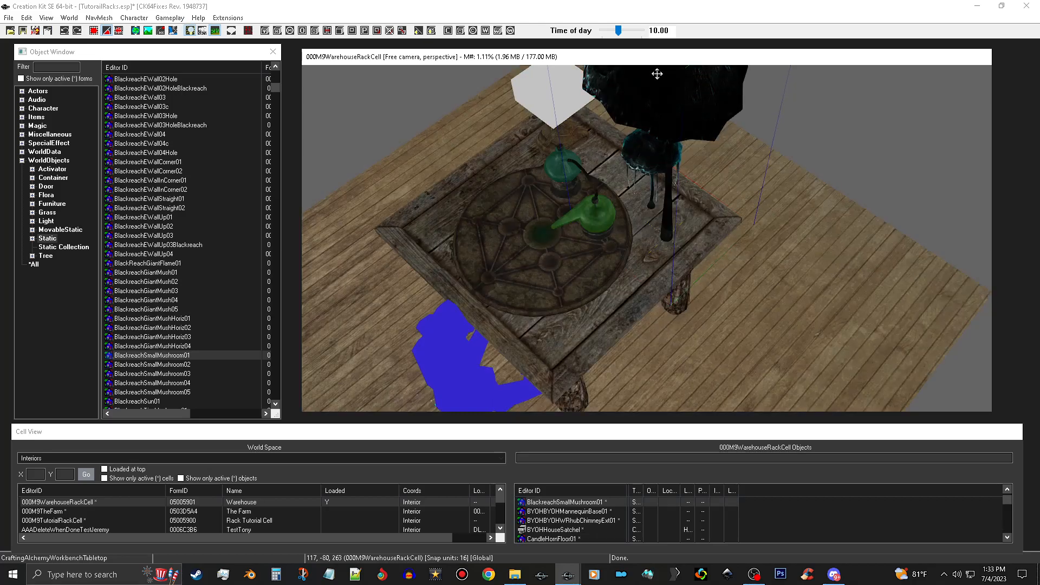
key(f)
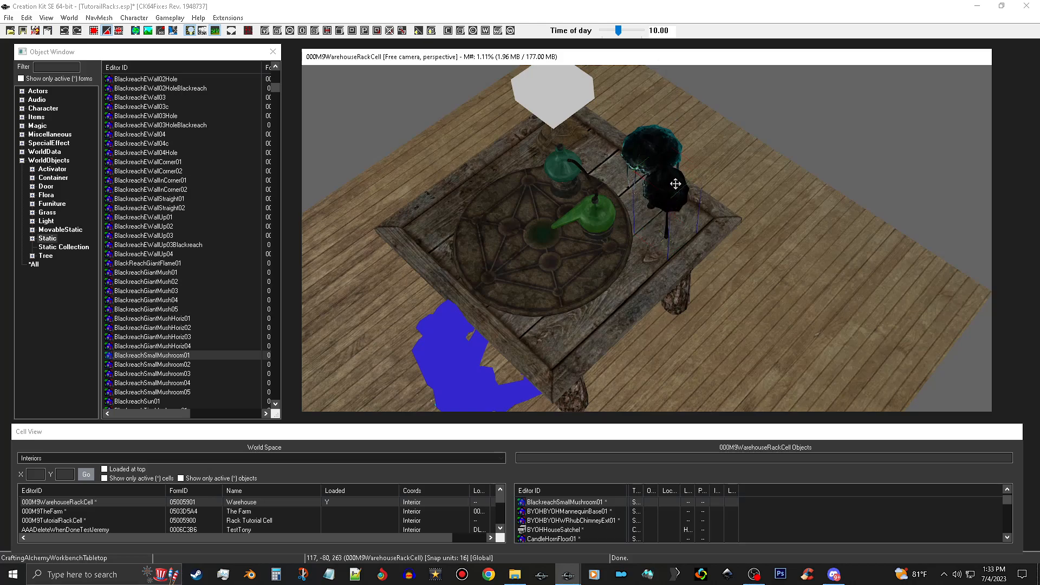
drag(676, 184, 662, 180)
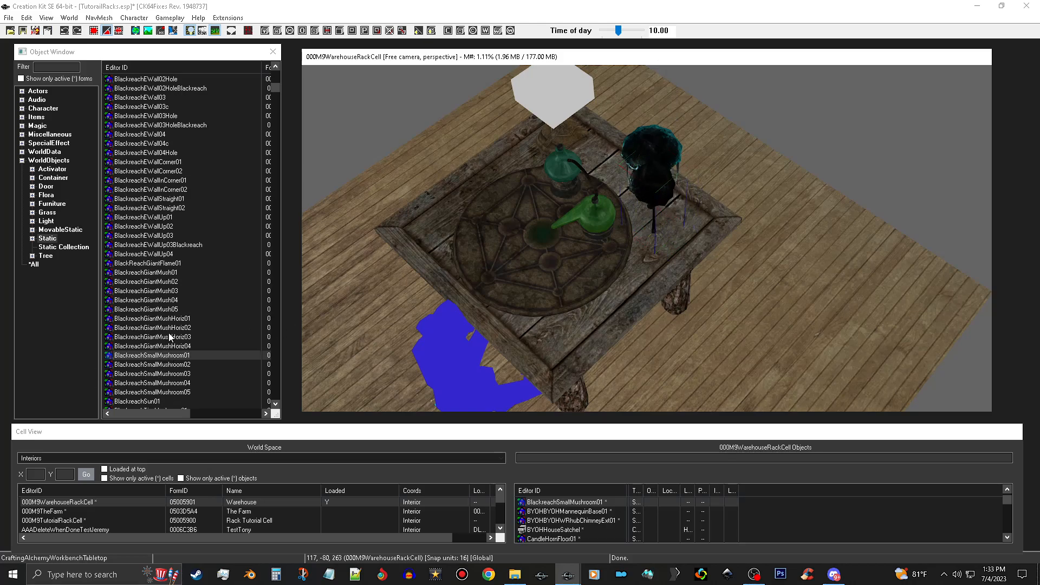
Try out a BlackreachGiantMushHoriz01 beside the other mushrooms and delete it.
drag(186, 320, 252, 322)
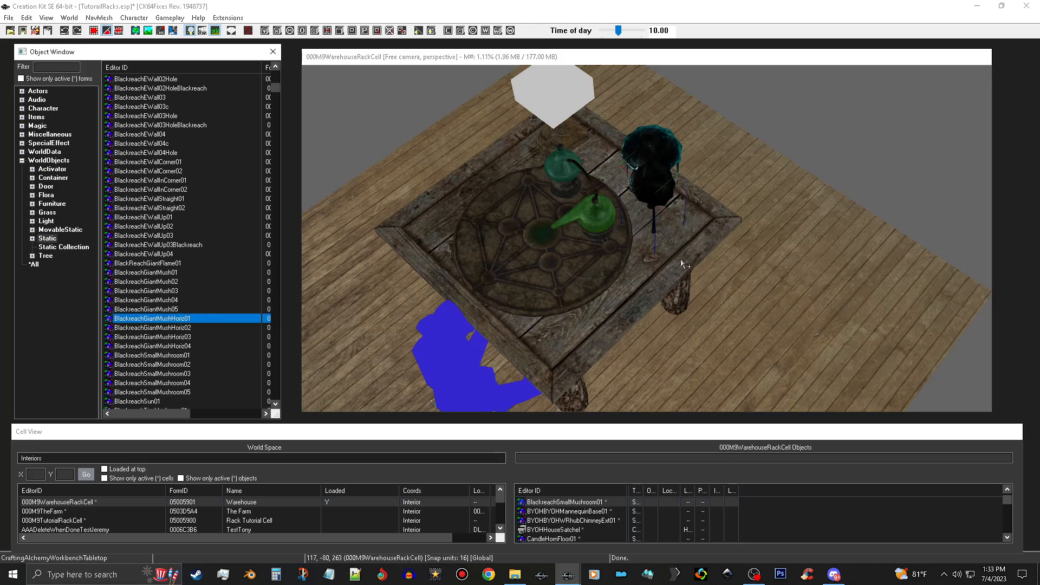
drag(687, 256, 687, 257)
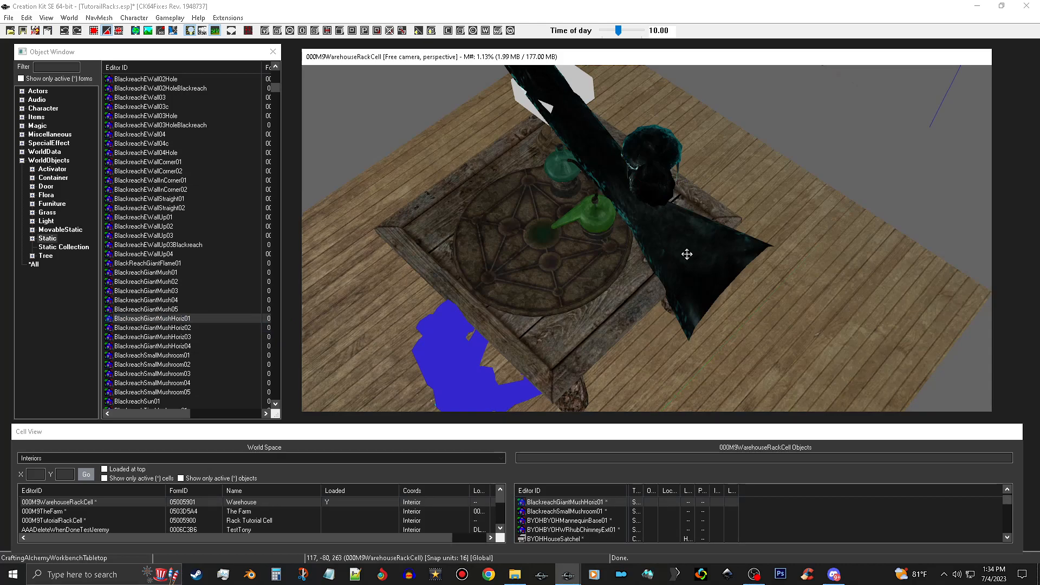
key(Delete)
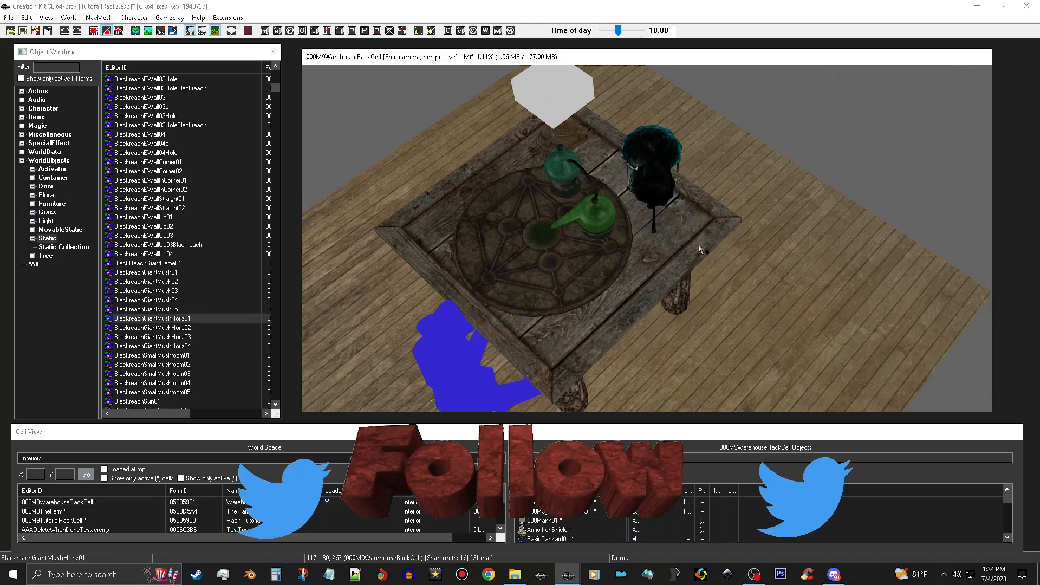
Place a BlackreachTinyMushroom01 on the table near the other mushrooms and scale it down to a small patch.
click(162, 291)
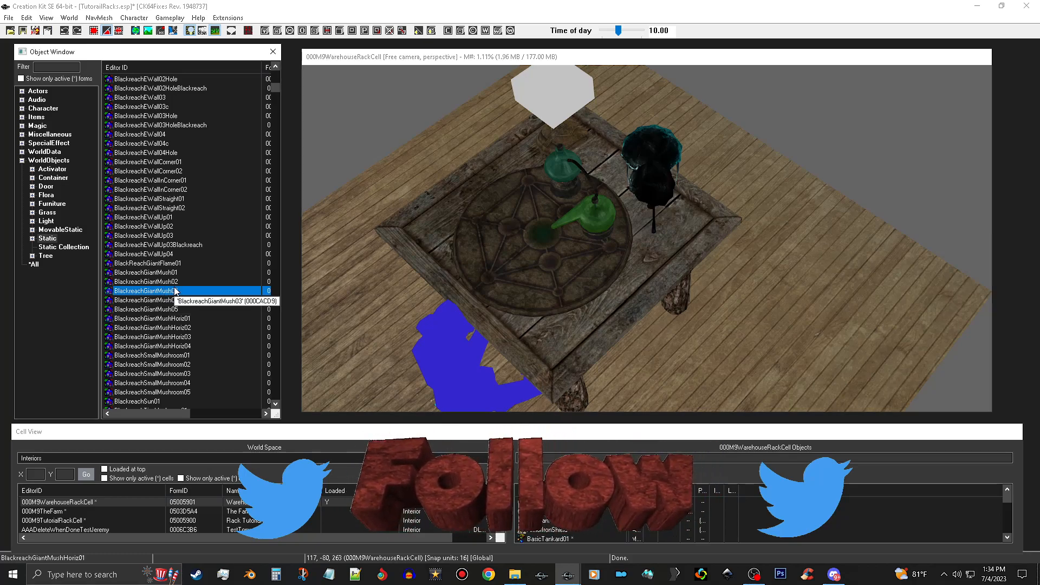
scroll(175, 292, down, 1)
scroll(175, 292, down, 1)
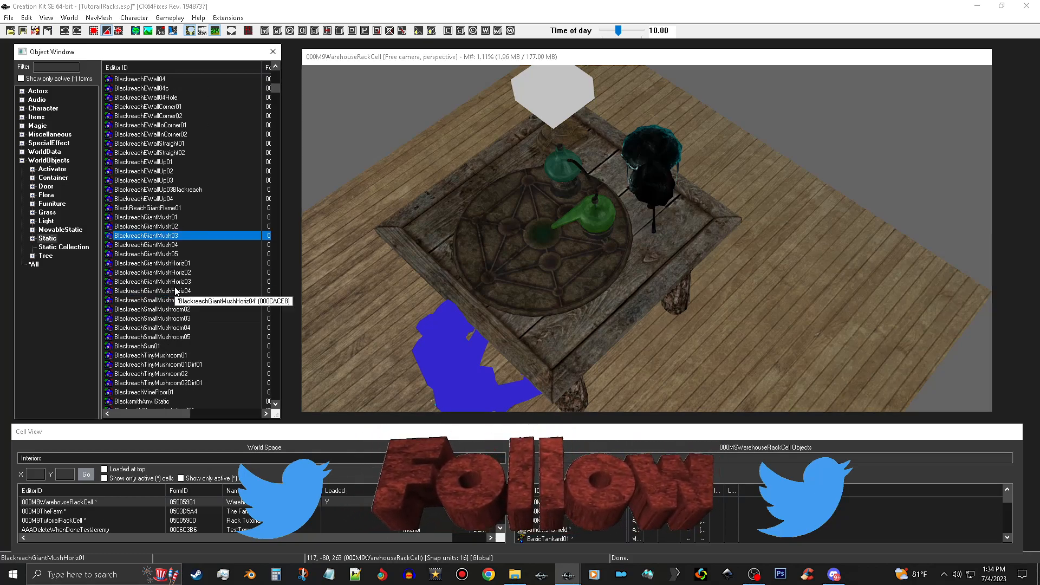
click(195, 356)
drag(194, 354, 665, 254)
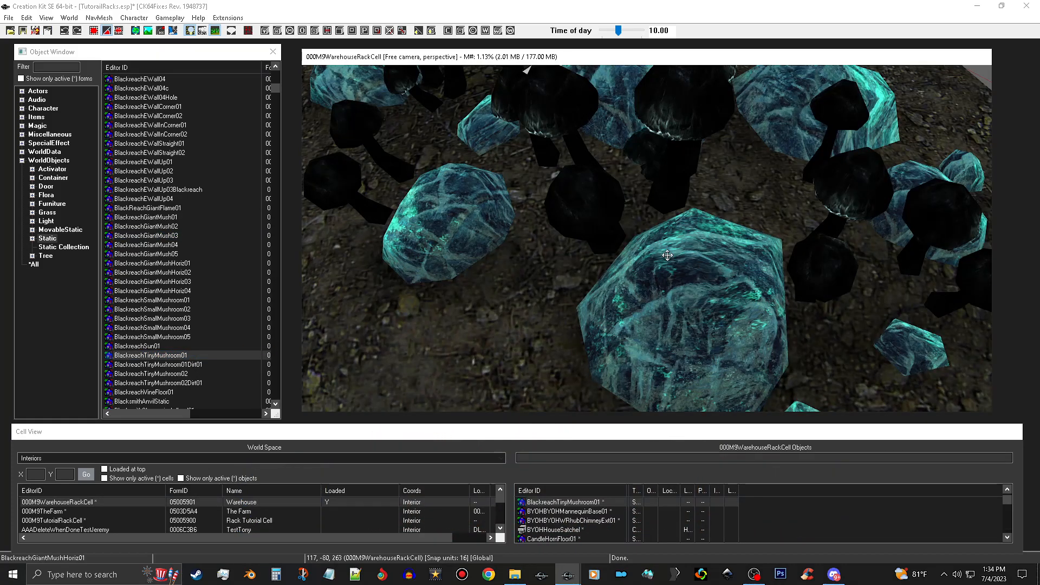
scroll(667, 255, down, 5)
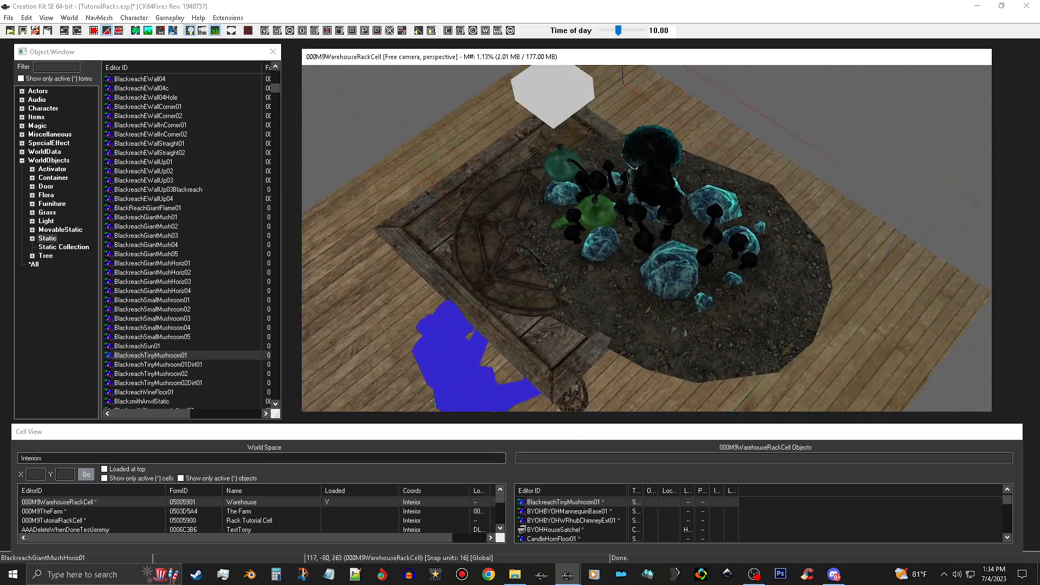
drag(667, 255, 657, 257)
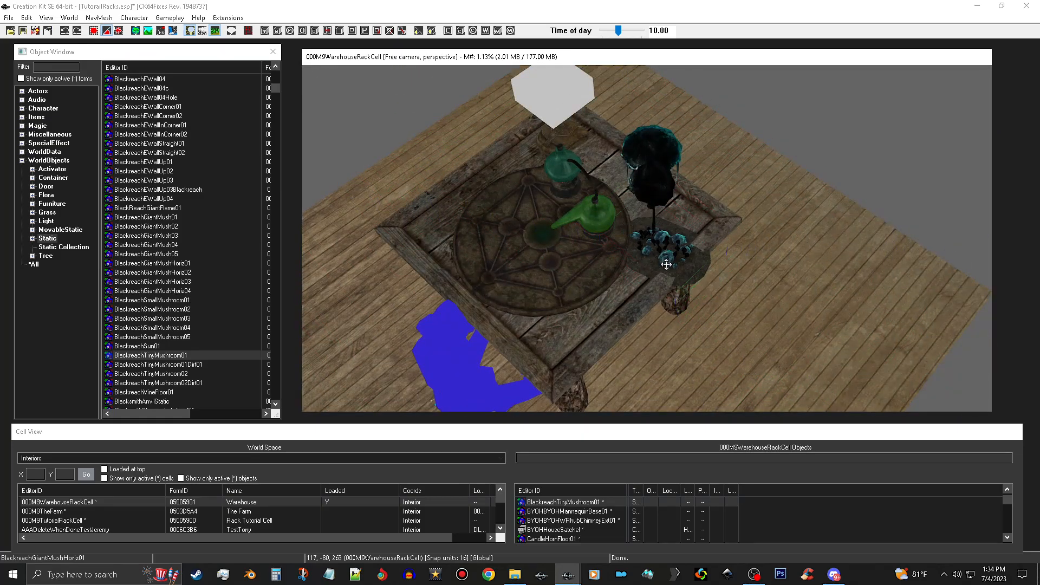
Move the tiny mushroom patch around the base of the larger mushrooms and rotate it to fit the table corner.
scroll(668, 258, up, 5)
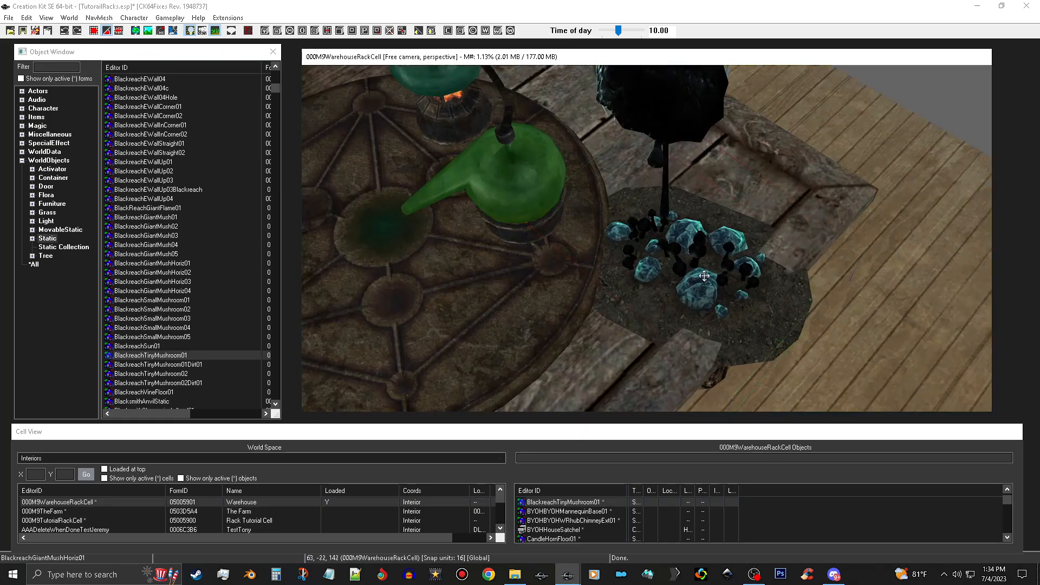
drag(704, 277, 704, 171)
right_drag(704, 178, 742, 167)
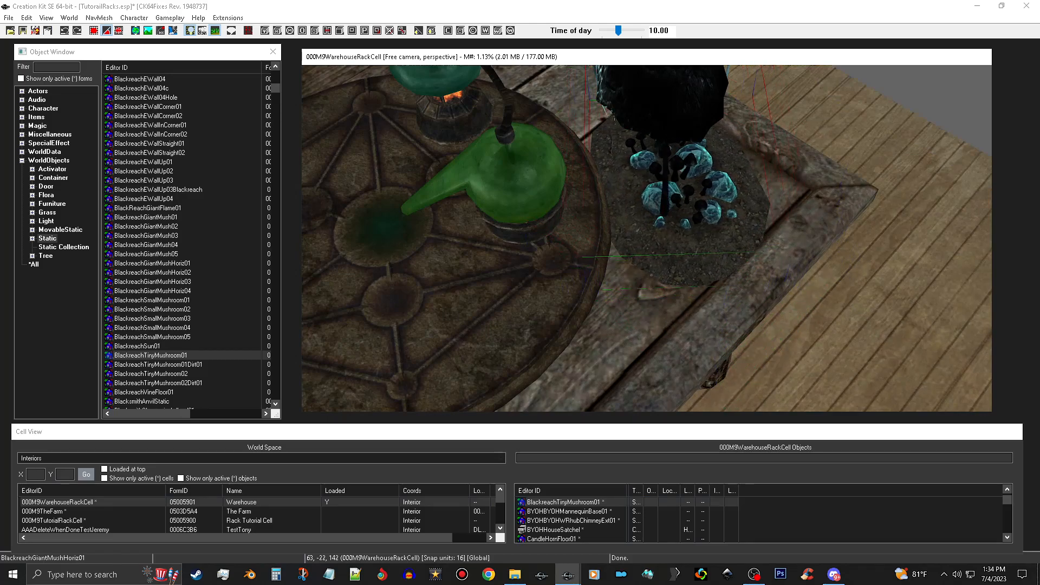
scroll(705, 157, down, 5)
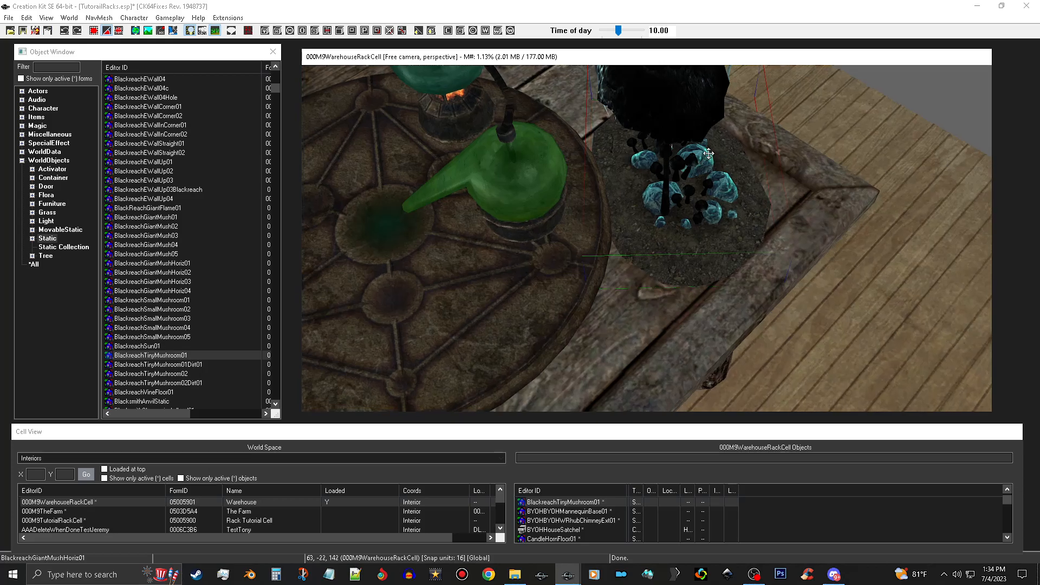
shift+middle_drag(658, 141, 729, 143)
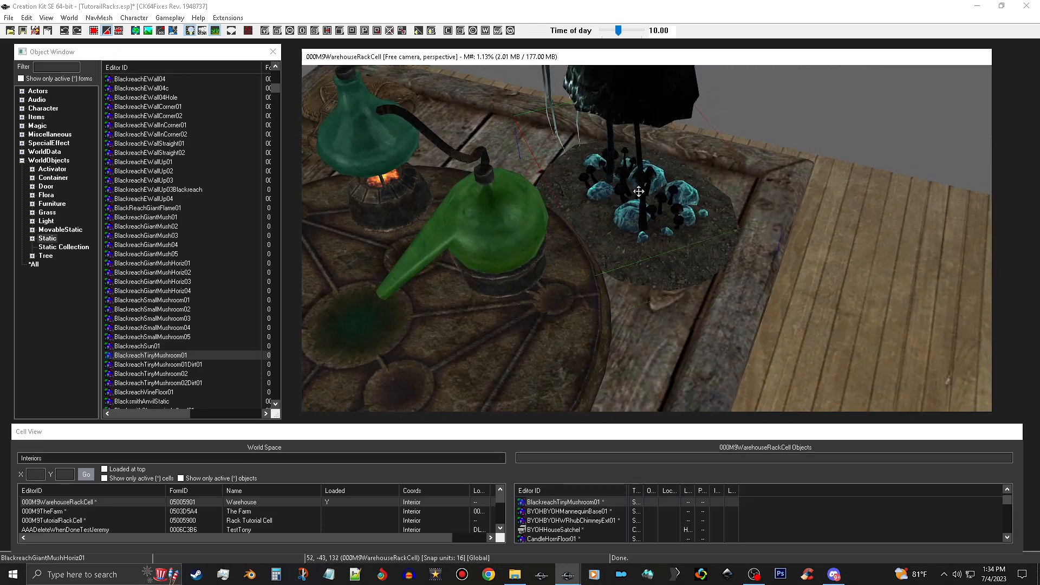
Adjust the position of the BlackreachSmallMushroom01 beside the giant mushroom at the table corner.
key(d)
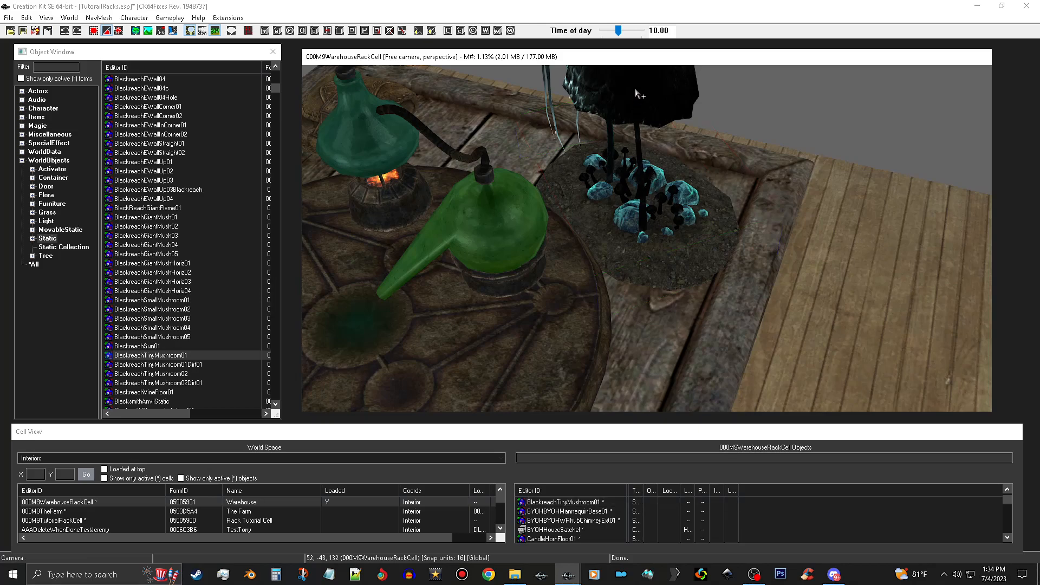
drag(644, 98, 679, 77)
scroll(679, 77, down, 10)
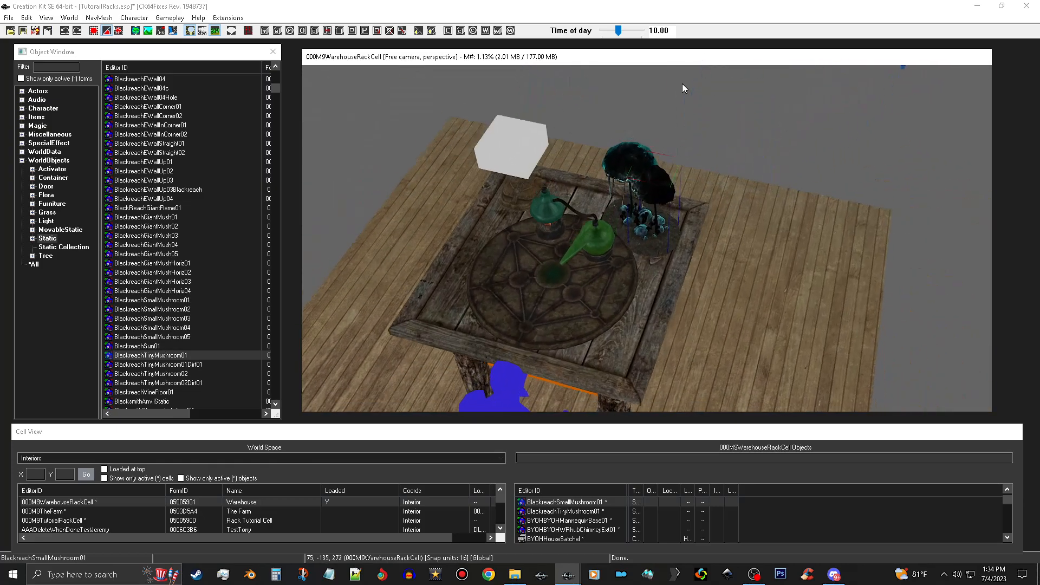
shift+middle_drag(682, 83, 698, 77)
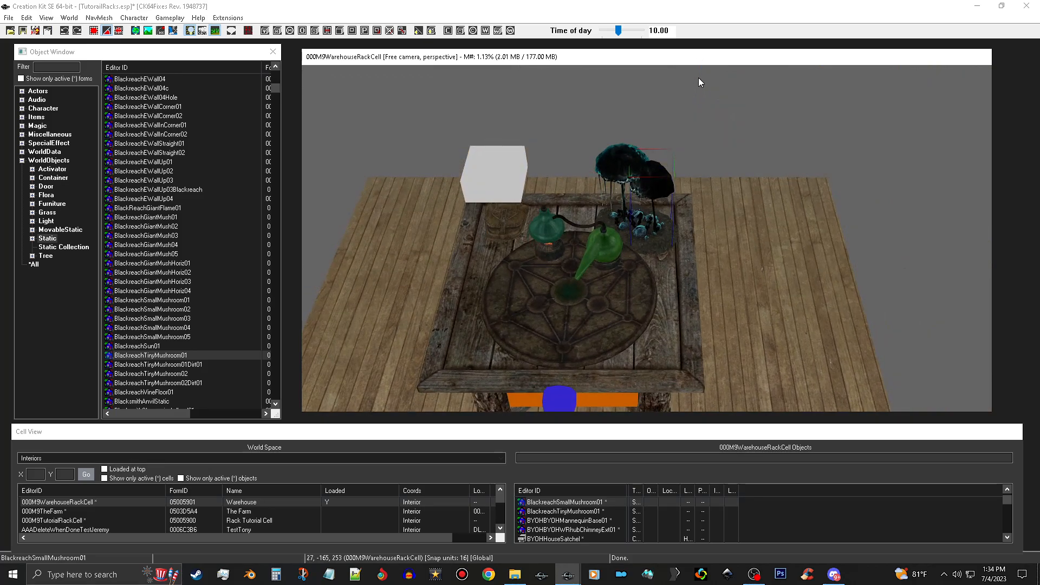
scroll(697, 90, up, 3)
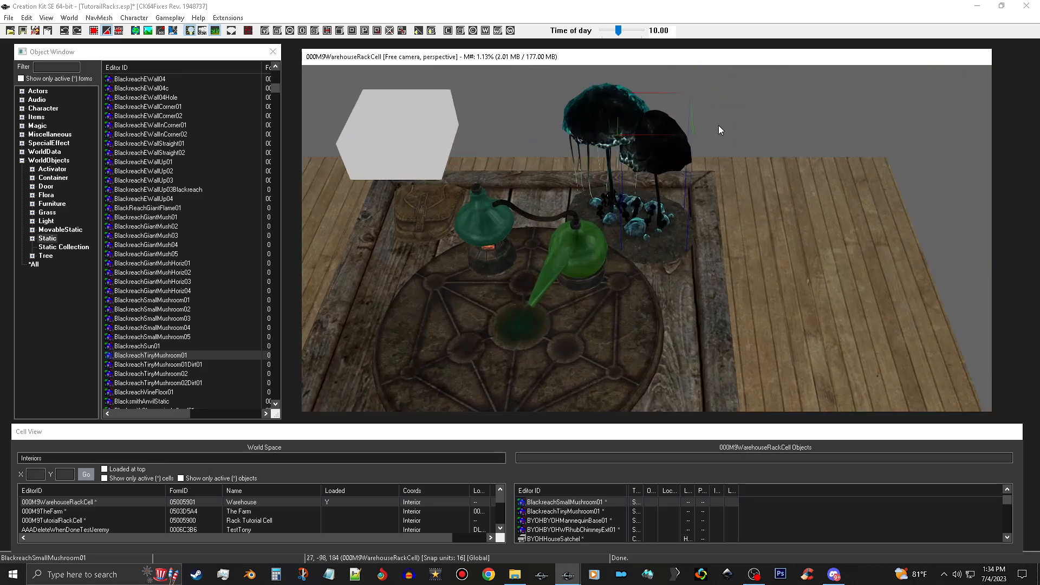
Place a 000M9_AlchemySuppliesTUT container beside the mushrooms and raise it above the tabletop.
click(53, 179)
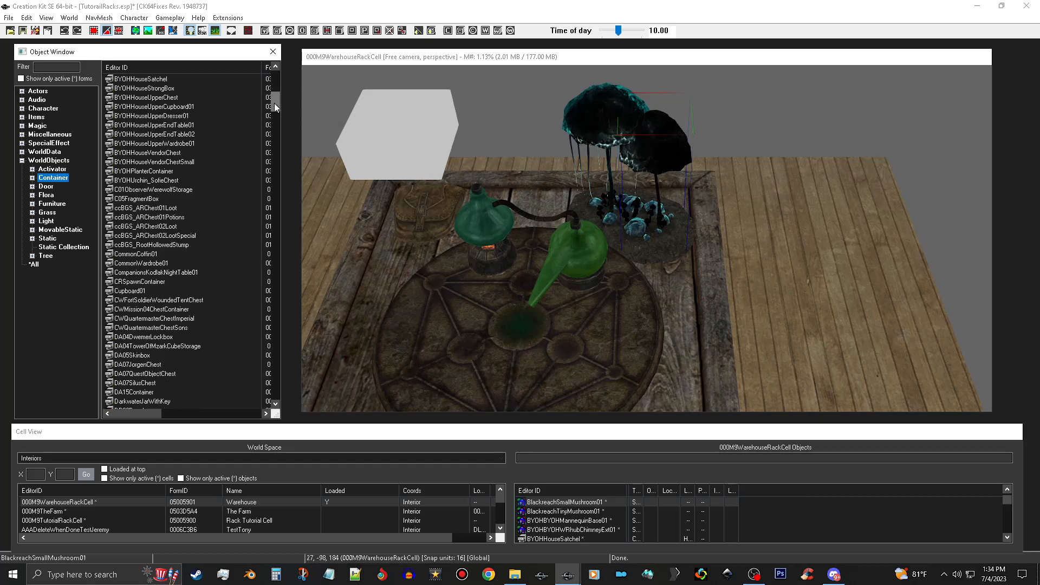
drag(275, 102, 284, 57)
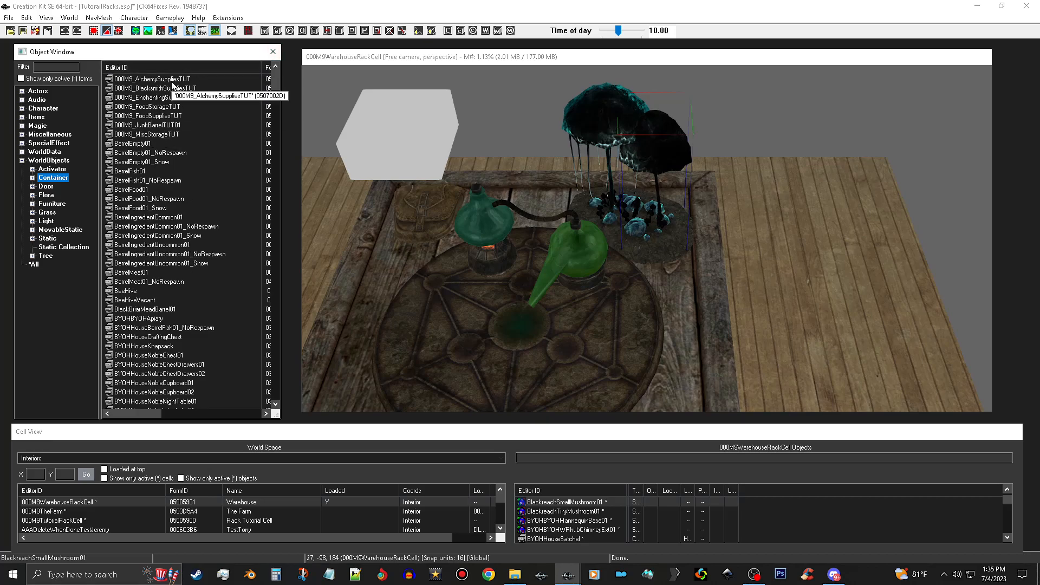
drag(179, 84, 616, 233)
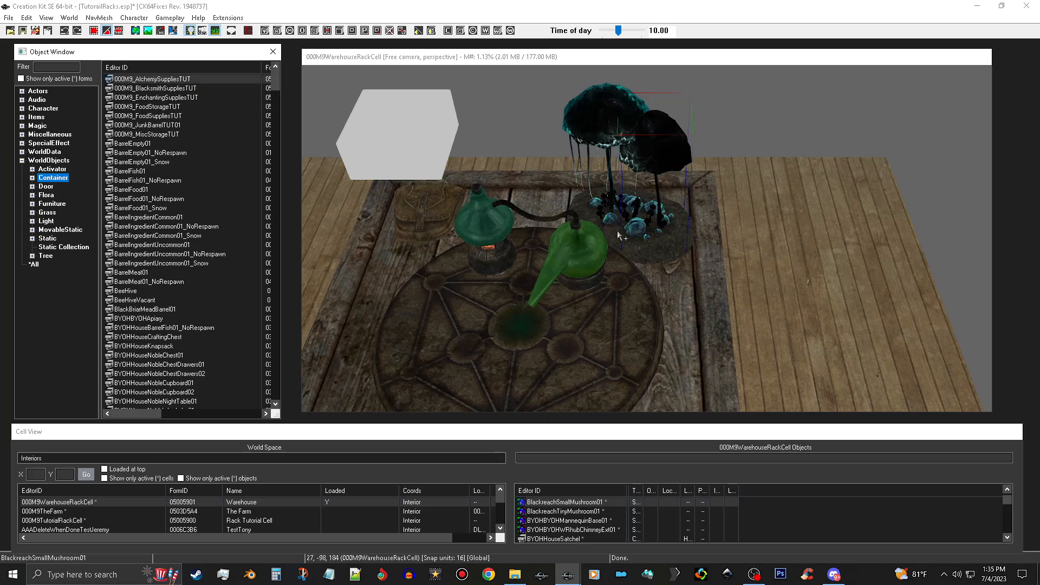
drag(704, 312, 700, 307)
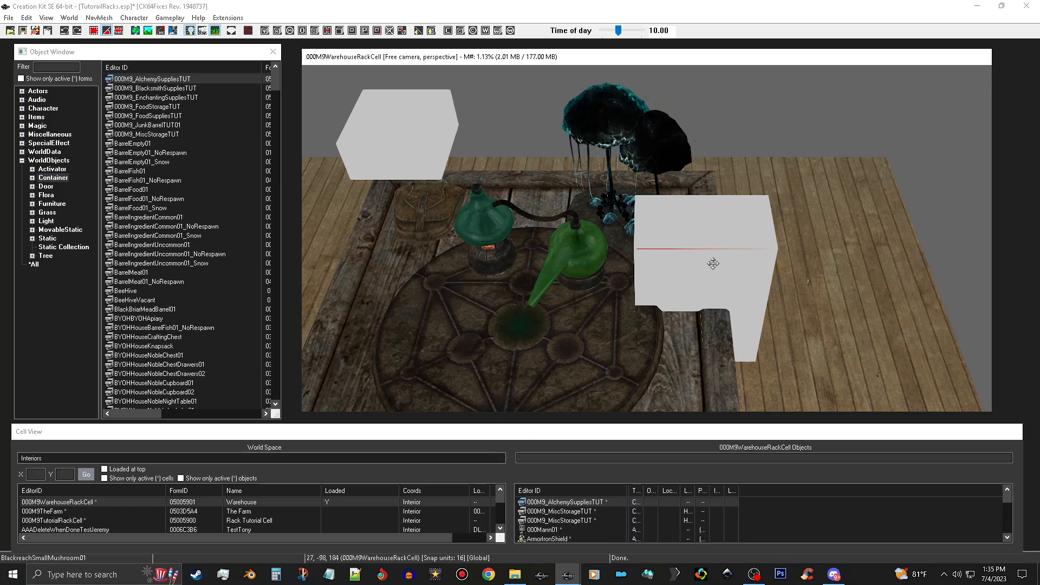
drag(713, 263, 712, 190)
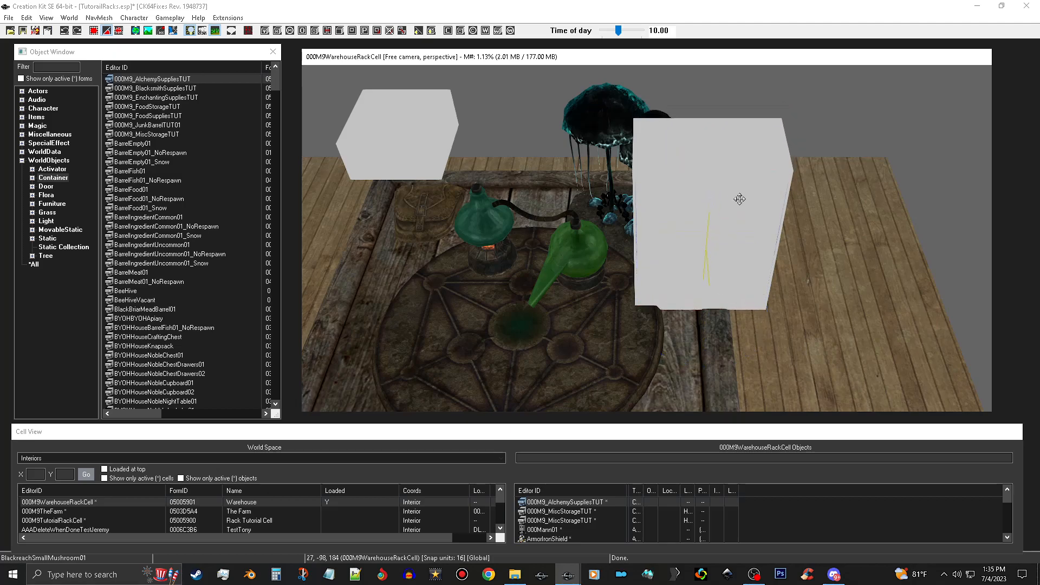
Rotate the alchemy supplies container diagonally and position it over the mushroom decorations at the table corner.
right_drag(713, 191, 735, 191)
drag(748, 211, 634, 163)
drag(576, 145, 577, 141)
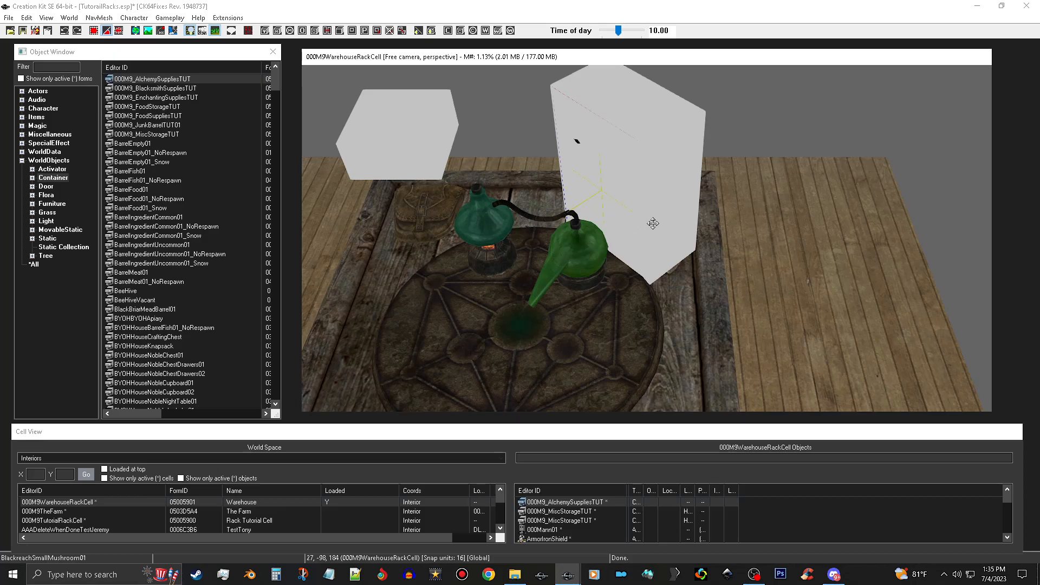
scroll(653, 223, down, 3)
scroll(656, 223, down, 3)
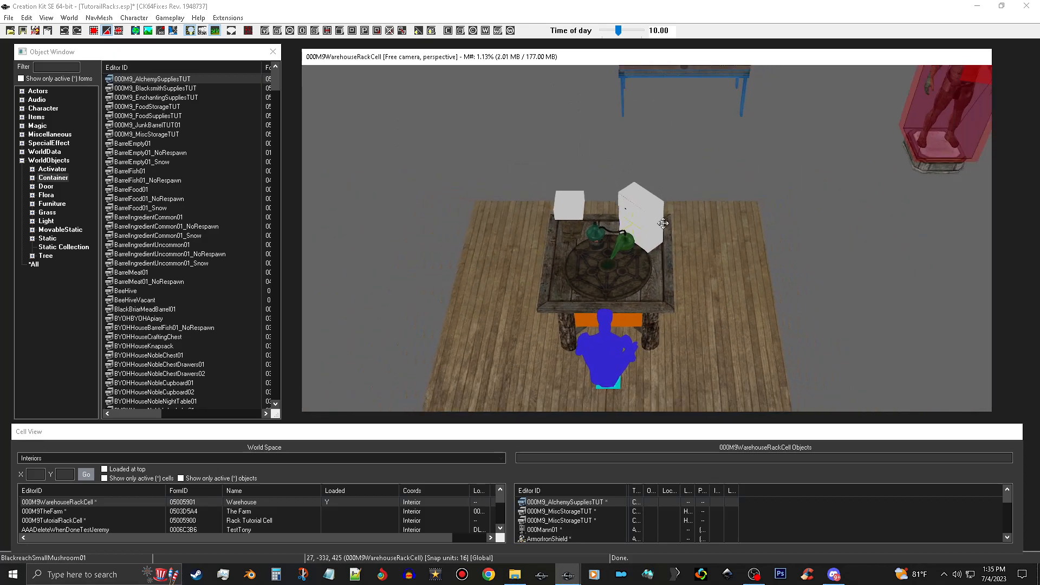
shift+middle_drag(699, 226, 707, 291)
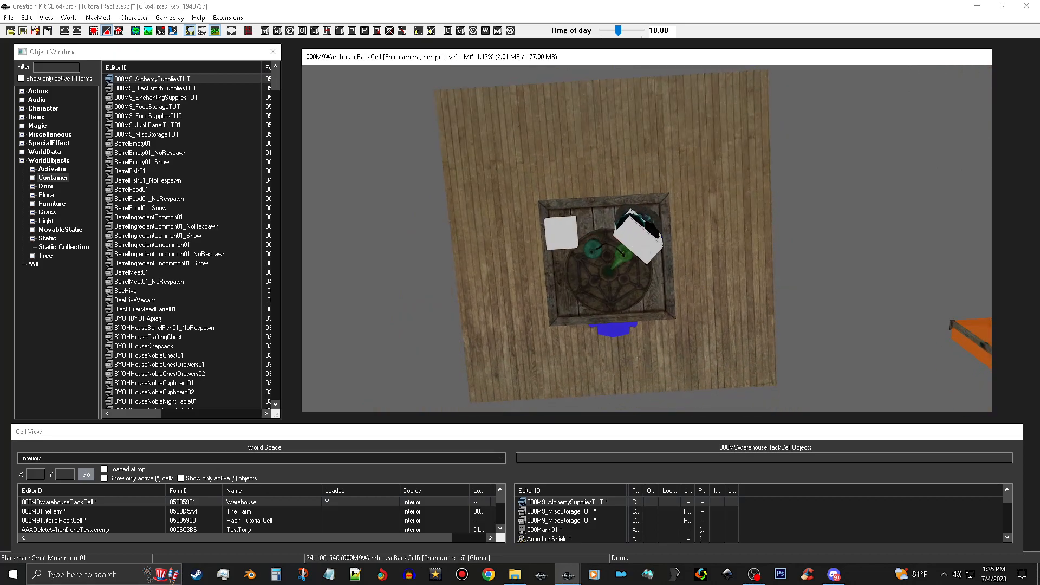
drag(643, 233, 642, 229)
mouse_move(641, 230)
shift+middle_down()
mouse_move(651, 190)
mouse_move(640, 223)
shift+middle_up()
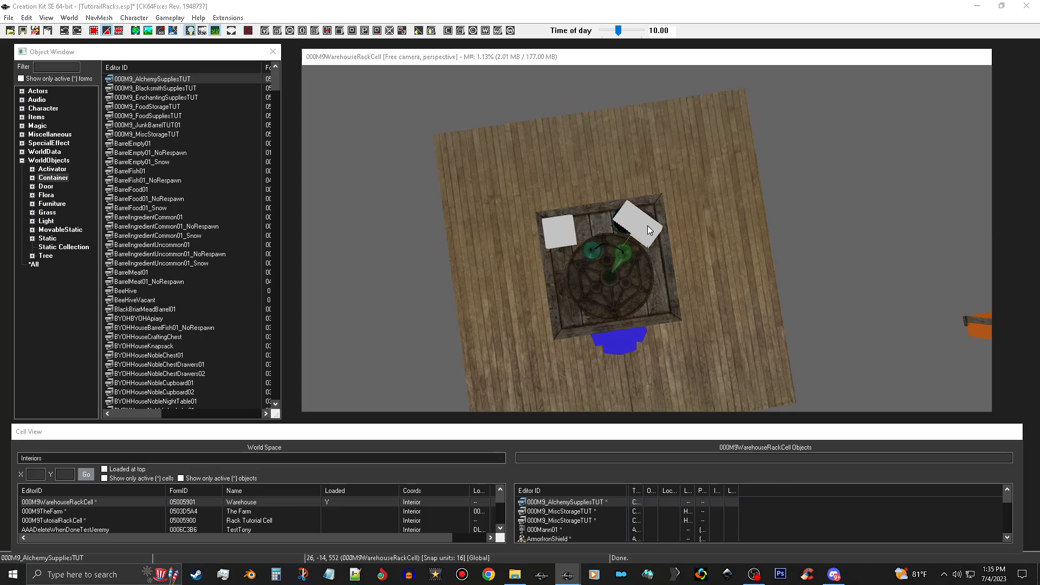
Set the alchemy supplies container's location reference type to HouseContainerRefType and save the plugin.
double_click(648, 225)
click(572, 276)
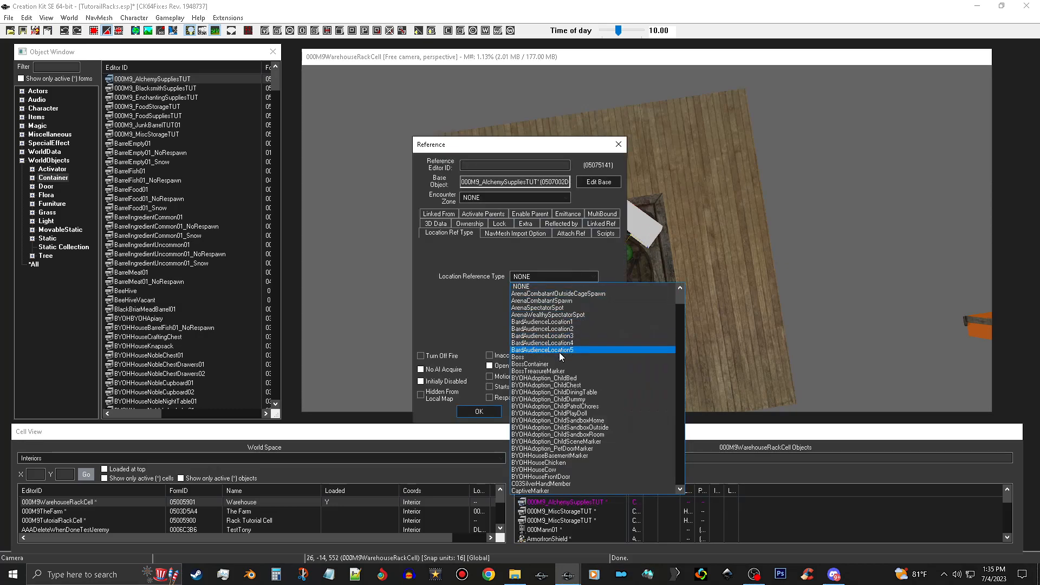
key(h)
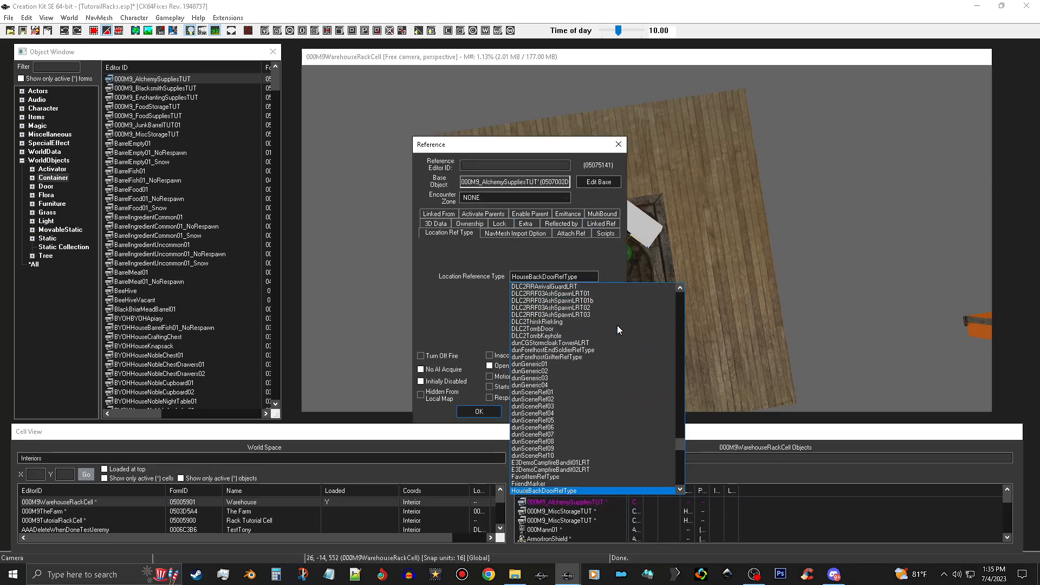
scroll(644, 411, down, 1)
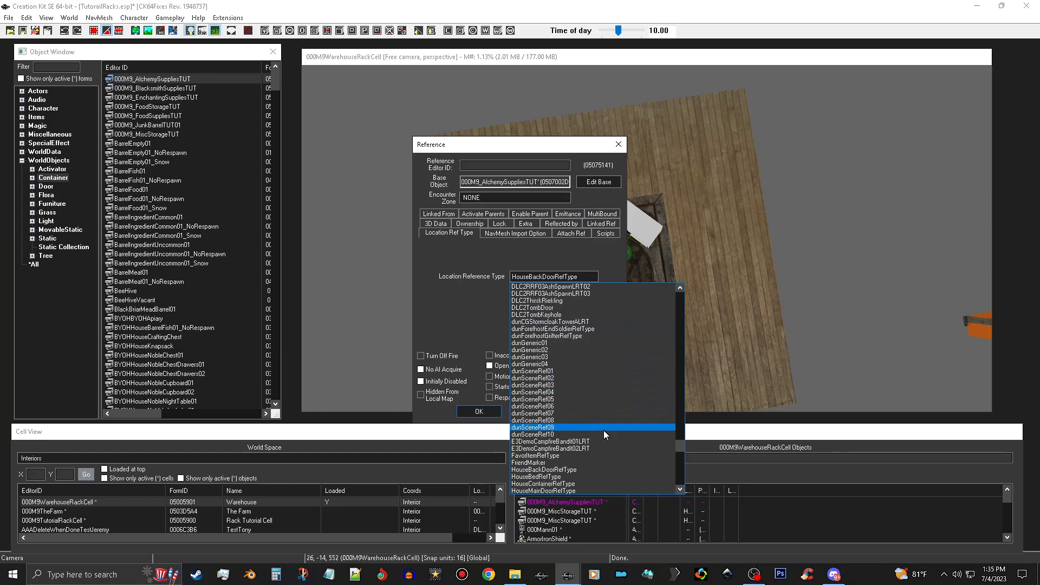
click(599, 483)
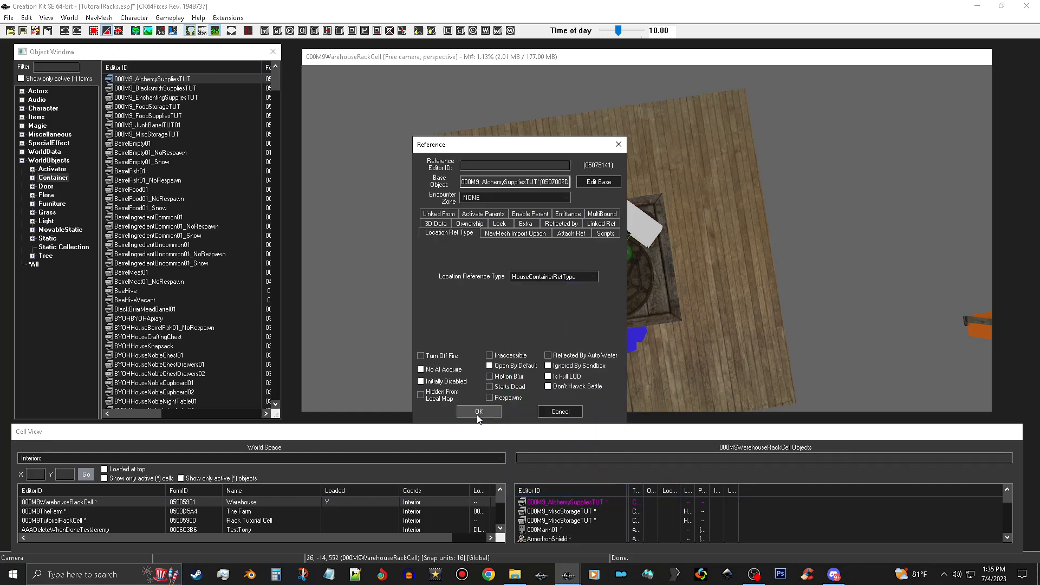
click(479, 412)
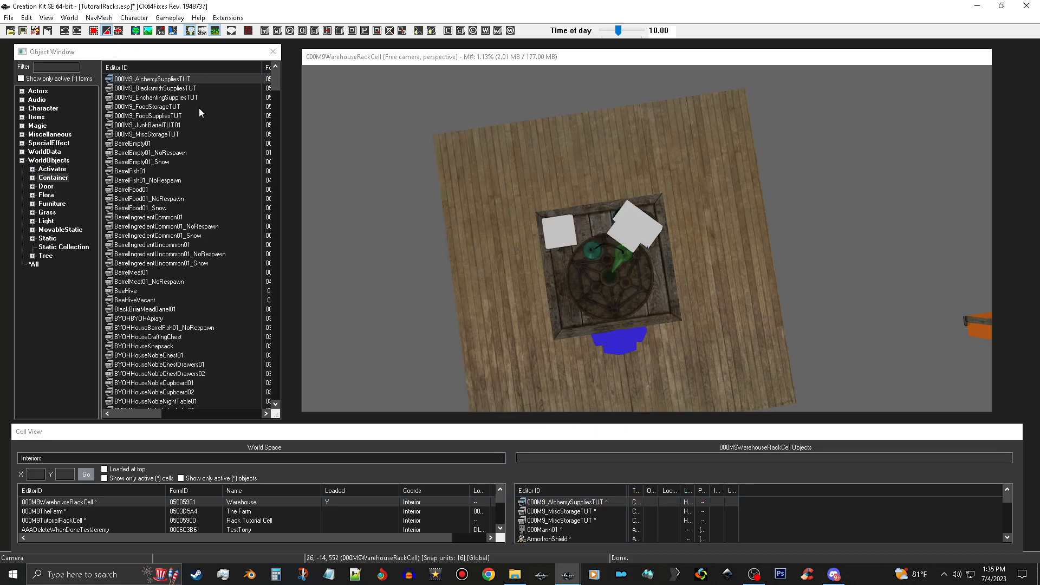
click(23, 30)
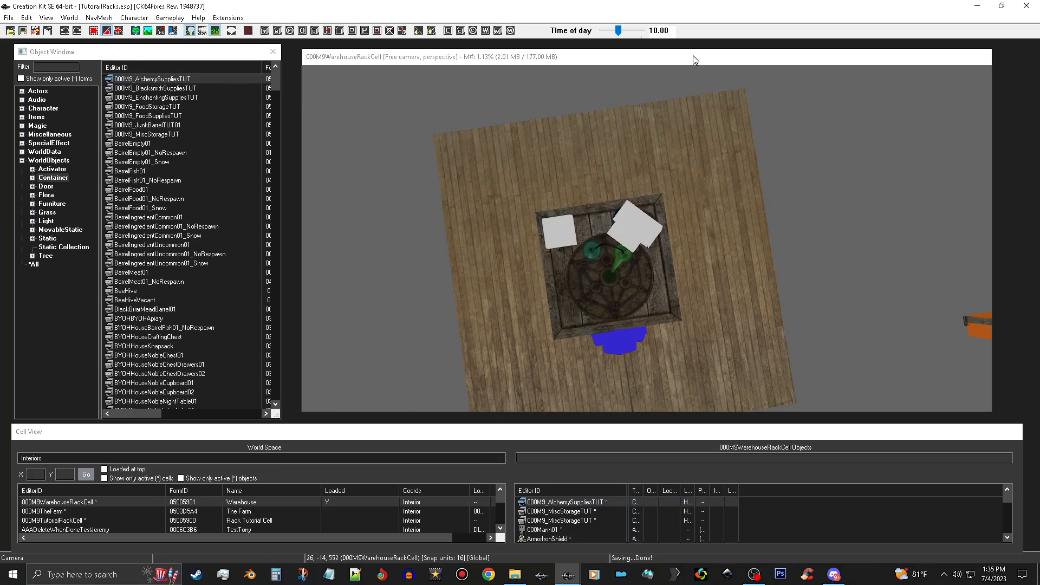
Select all pieces of the alchemy station together, leaving the wooden floor out of the selection.
click(625, 291)
shift+middle_drag(624, 291, 614, 286)
drag(602, 239, 761, 399)
scroll(753, 392, down, 4)
shift+middle_drag(751, 385, 756, 371)
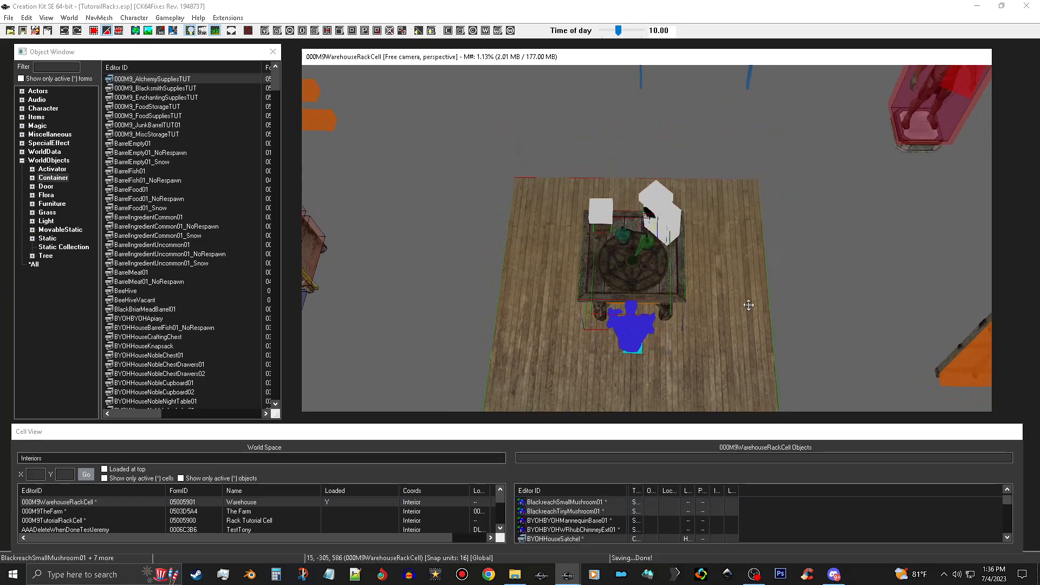
drag(755, 301, 758, 299)
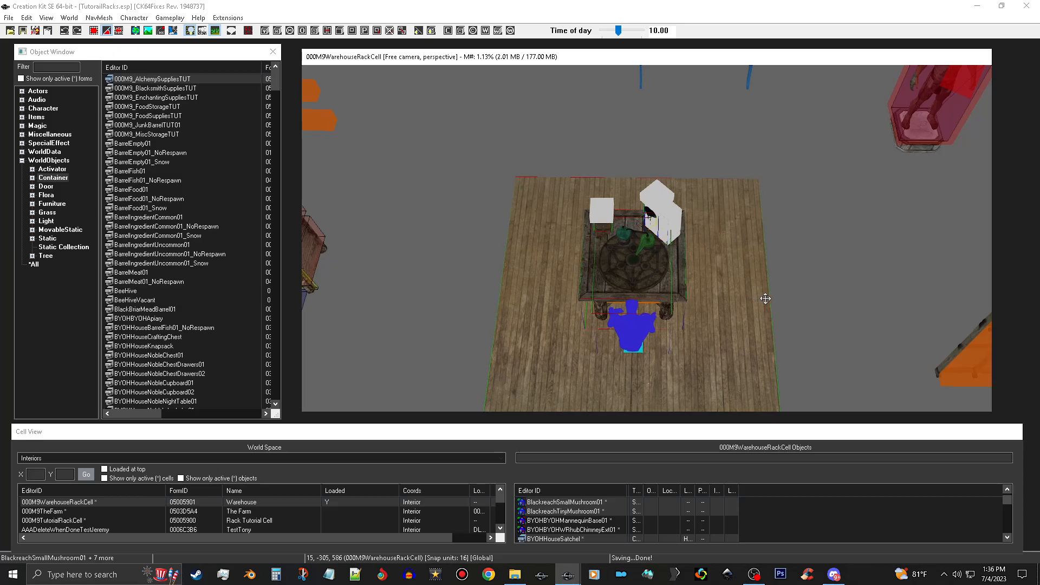
drag(742, 279, 744, 272)
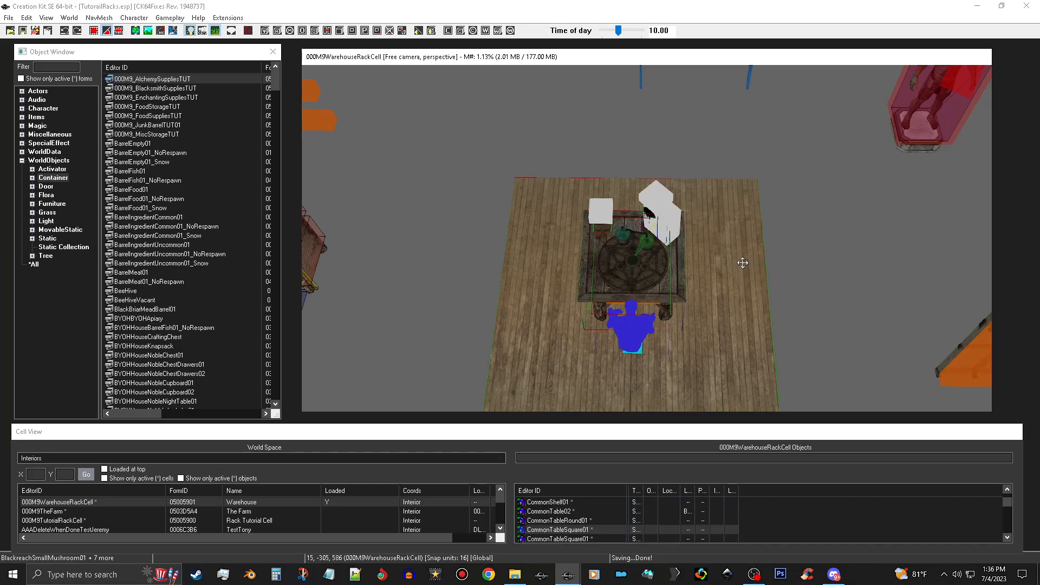
scroll(788, 313, down, 5)
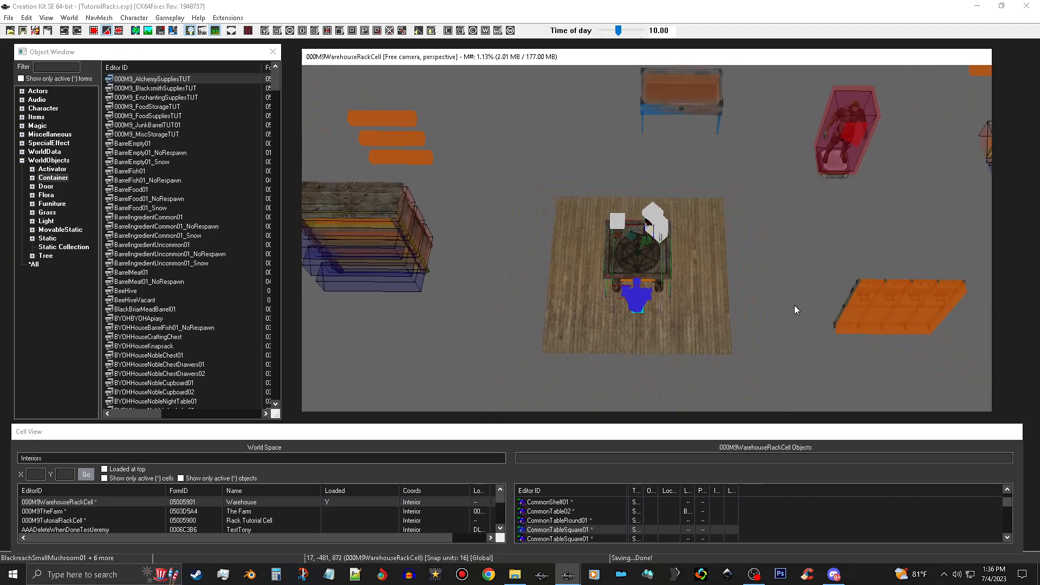
scroll(795, 306, down, 2)
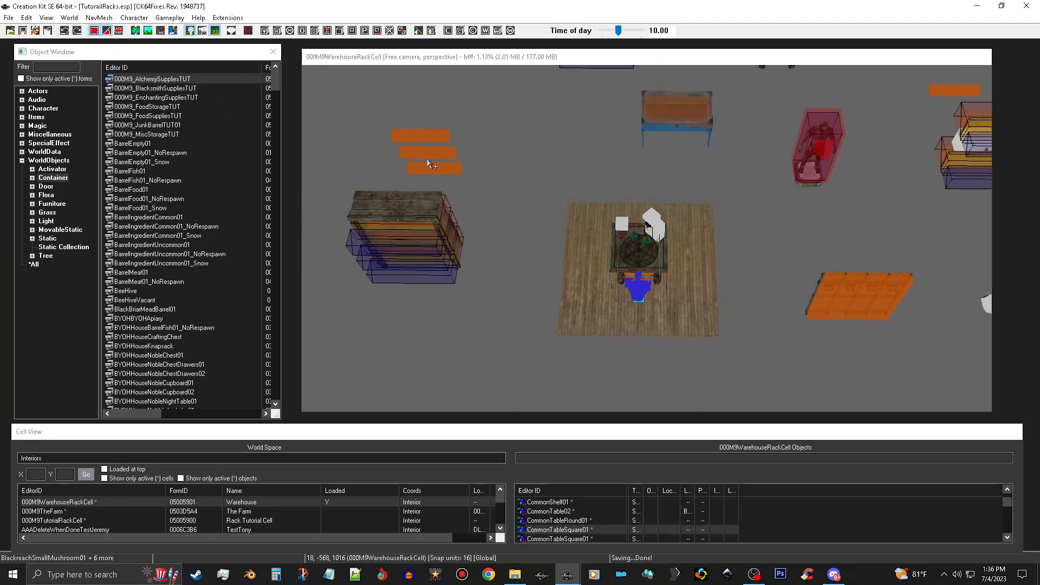
Move the selected alchemy station off the wooden floor to an open area near the shelf rack and save the plugin.
drag(639, 239, 460, 360)
middle_drag(671, 195, 835, 60)
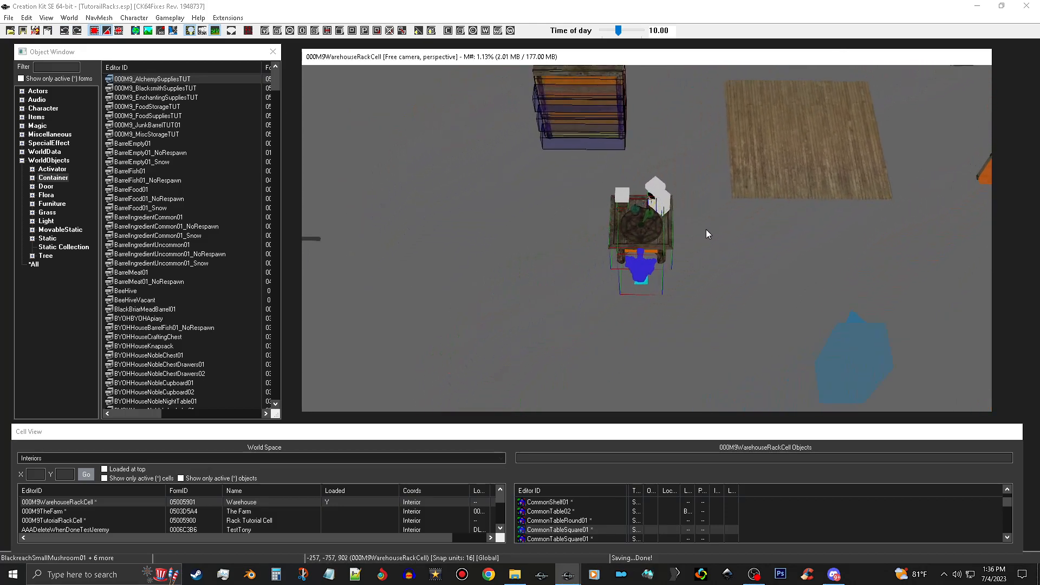
drag(642, 216, 621, 256)
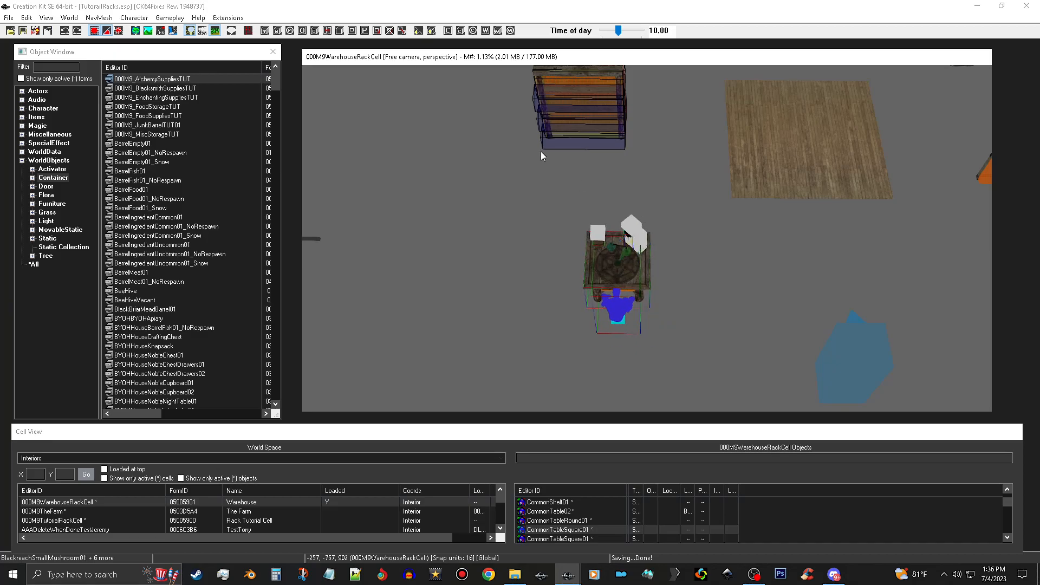
click(25, 31)
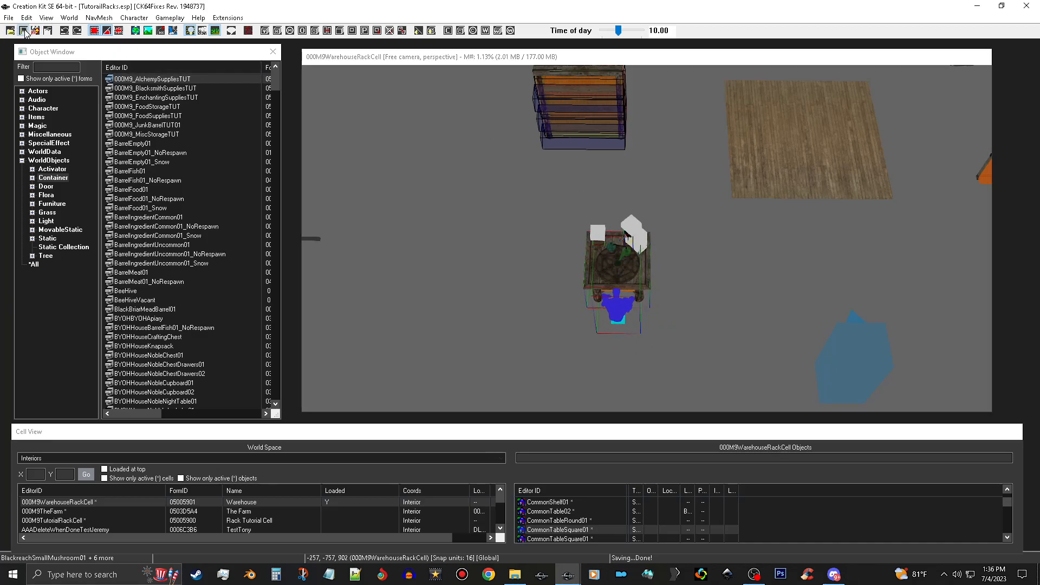
Copy the complete alchemy station selection from the warehouse cell.
right_click(627, 259)
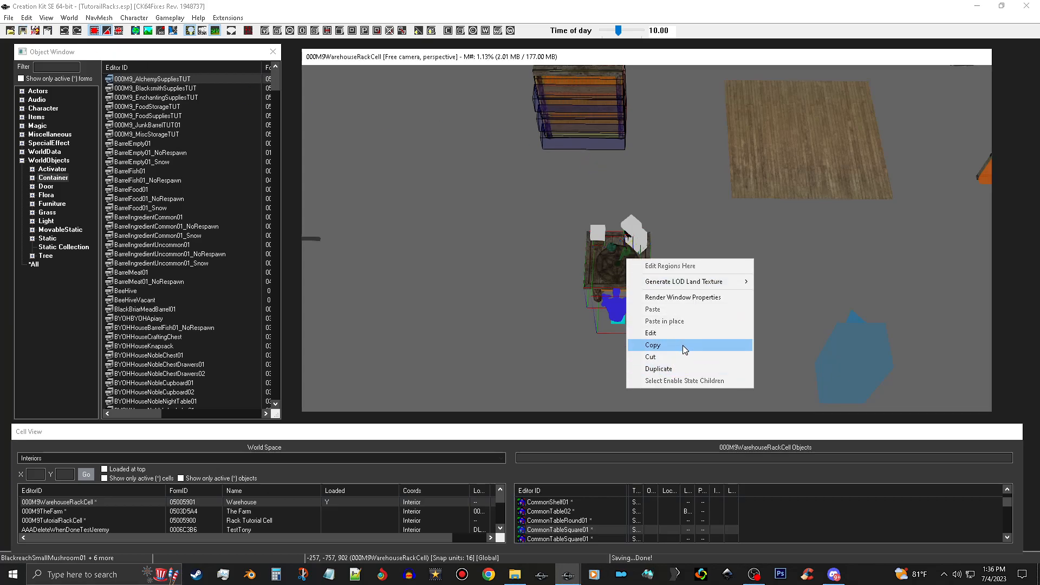
click(686, 346)
right_click(627, 279)
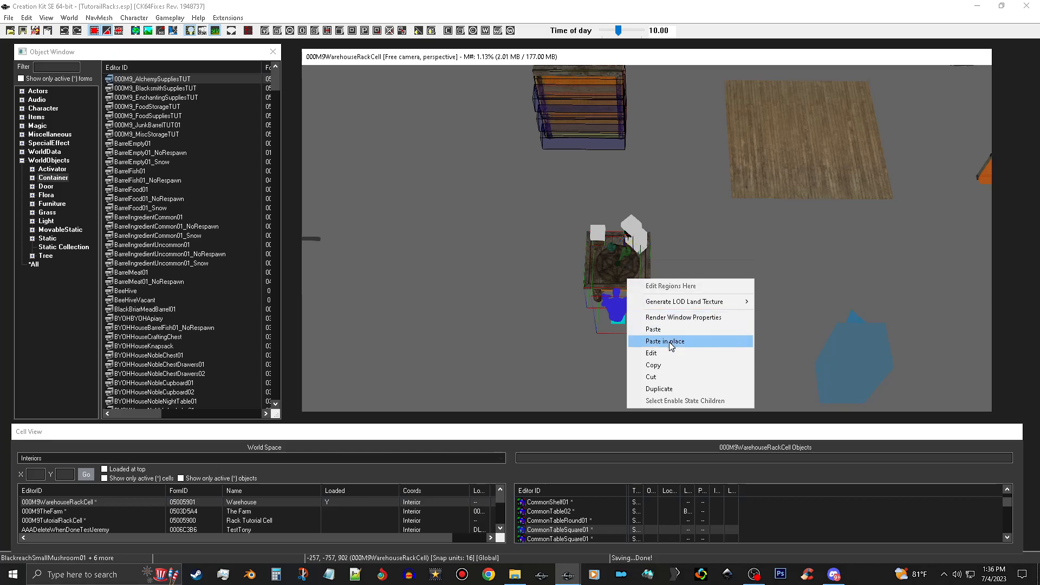
click(675, 365)
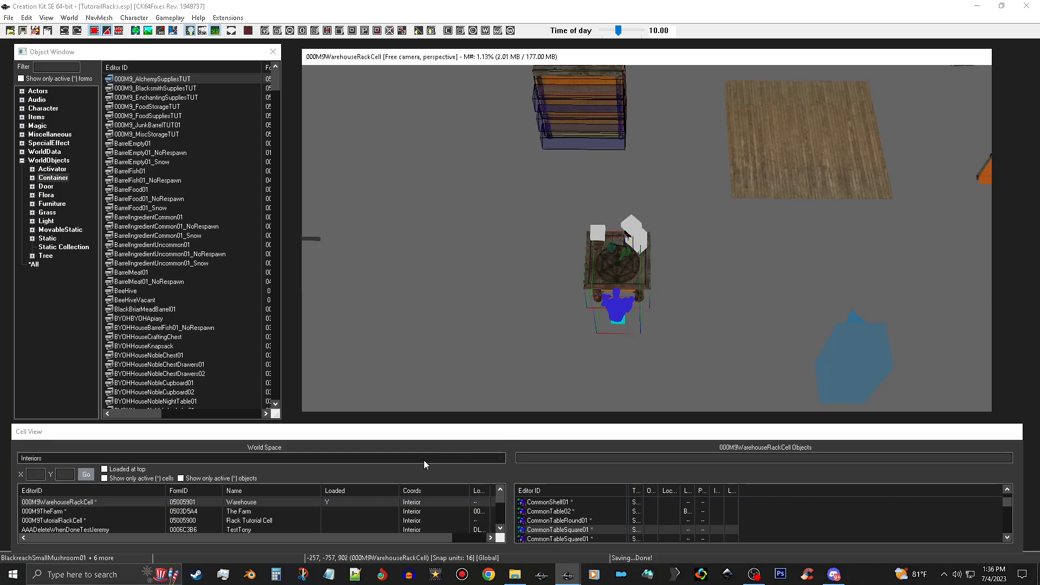
Load the 000M9TheFarm interior cell and paste the alchemy station onto the floor near an empty wall corner.
double_click(249, 512)
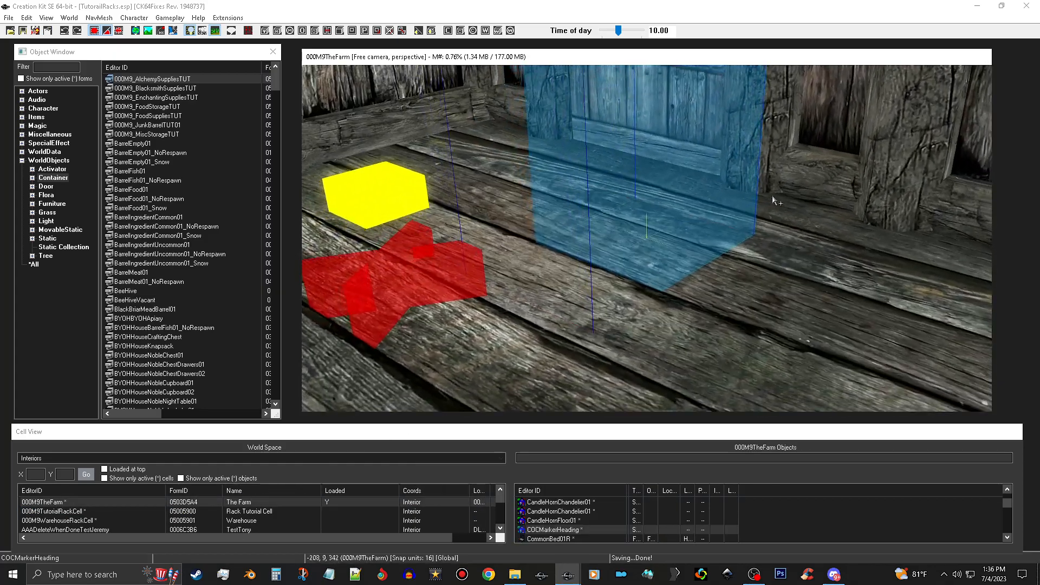
middle_drag(772, 196, 750, 269)
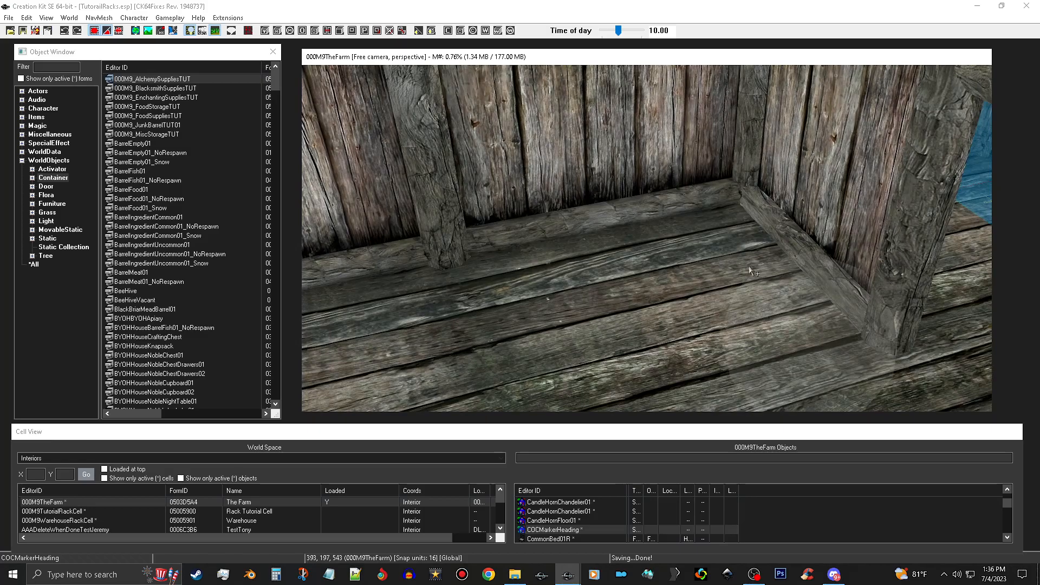
right_click(688, 292)
click(722, 345)
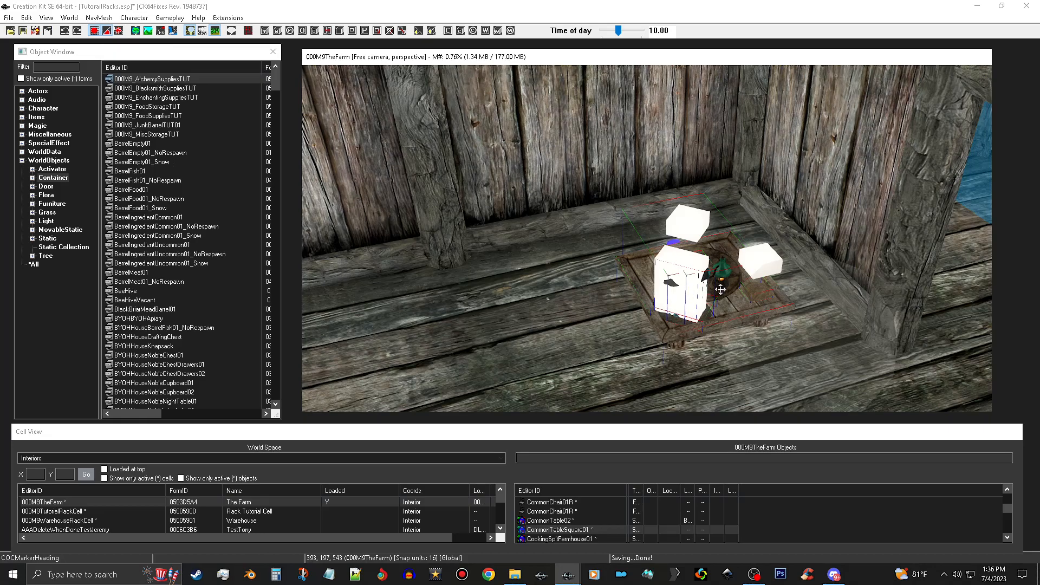
Raise the pasted alchemy station until its table stands on the farm floor and rotate it to line up with the corner.
key(z)
drag(720, 289, 732, 229)
right_drag(741, 236, 745, 212)
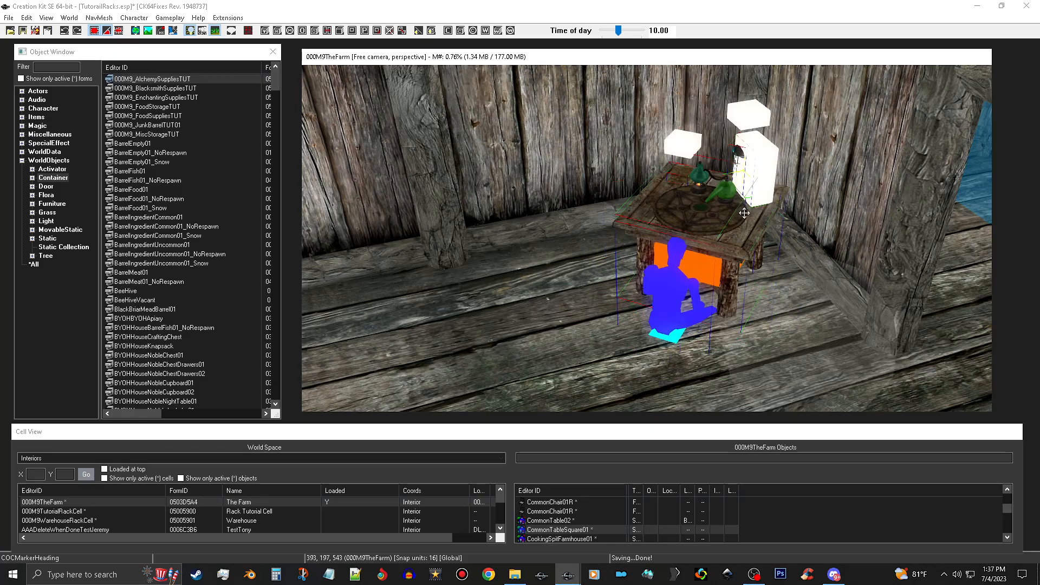
Slide the alchemy station into the wall corner of the farm interior and check its fit from above and from the front.
shift+middle_drag(729, 209, 753, 255)
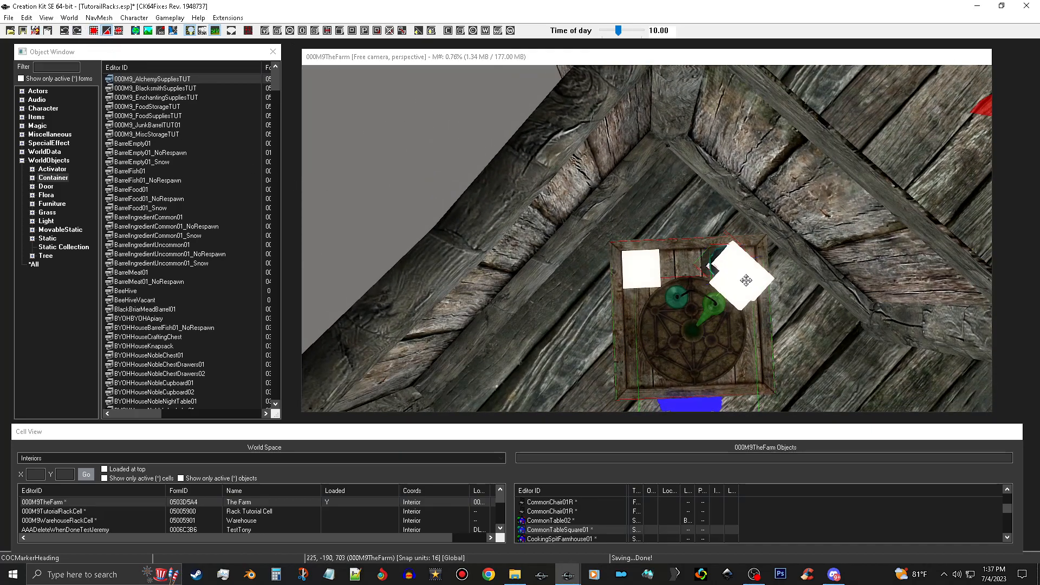
drag(714, 312, 709, 298)
drag(704, 248, 696, 224)
shift+middle_drag(696, 224, 656, 222)
drag(728, 208, 743, 208)
shift+middle_drag(743, 207, 851, 205)
key(c)
drag(630, 219, 611, 219)
shift+middle_drag(702, 201, 616, 222)
shift+middle_drag(732, 151, 734, 160)
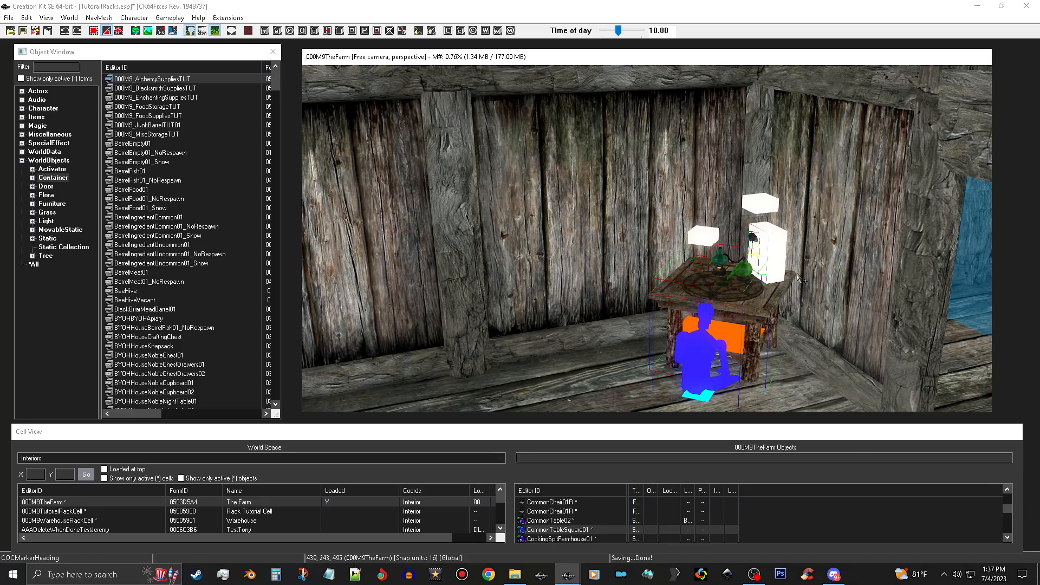
scroll(731, 323, up, 3)
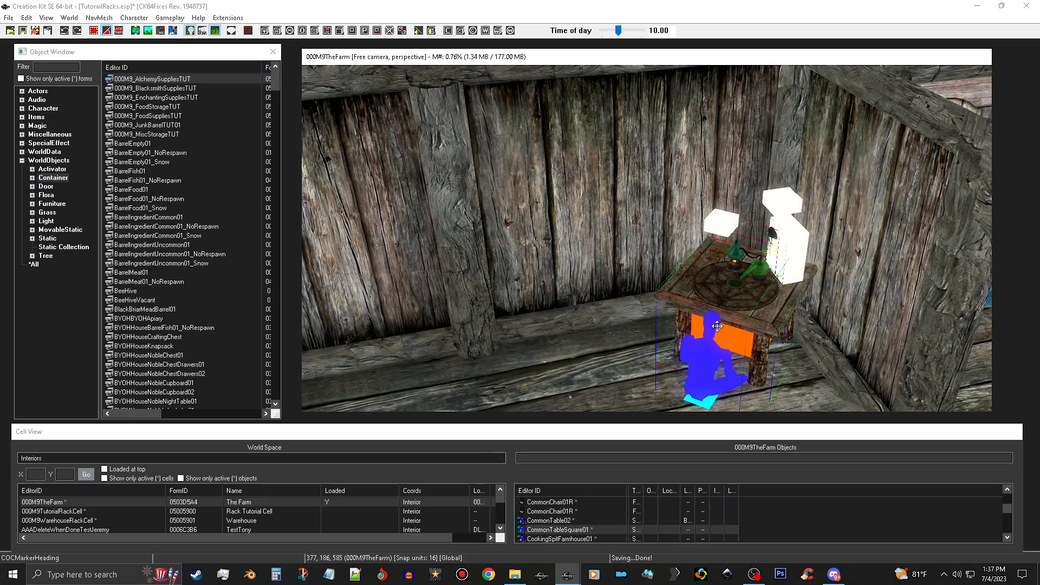
middle_drag(717, 326, 752, 281)
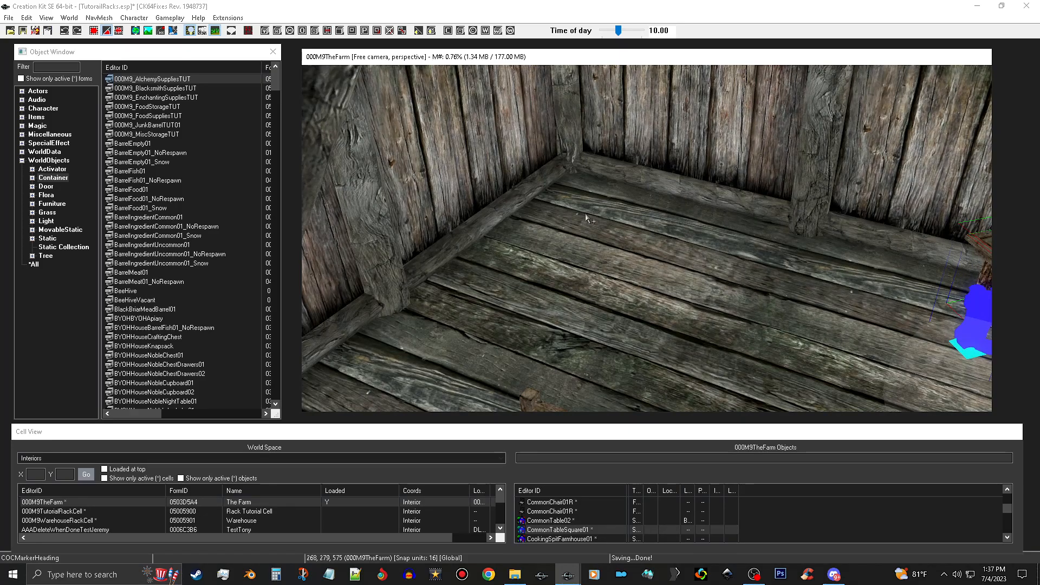
Load the 000M9WarehouseRackCell interior and clear the selection beside the alchemy station.
double_click(272, 512)
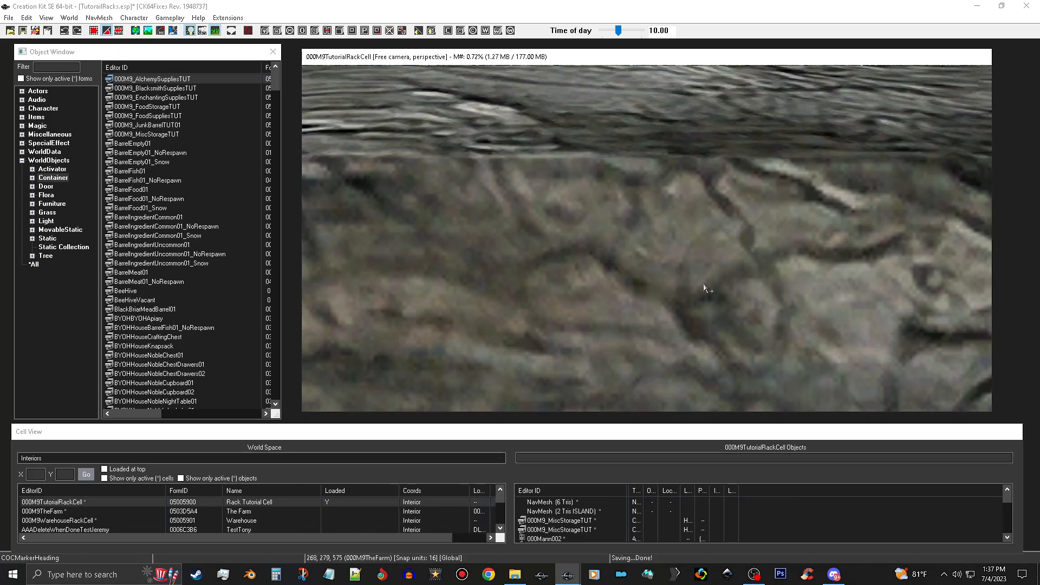
double_click(248, 520)
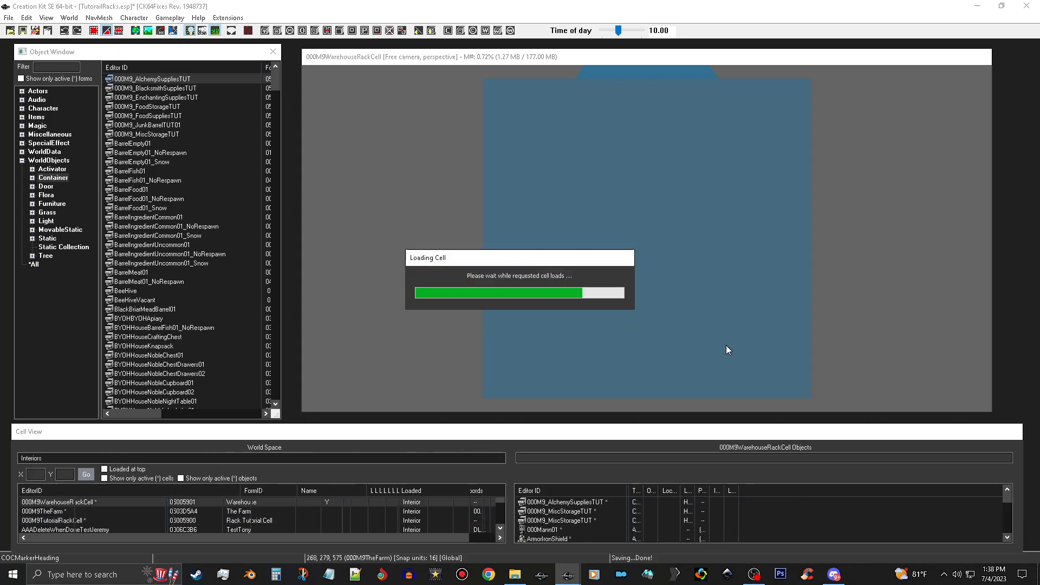
click(670, 301)
shift+middle_drag(670, 299, 579, 305)
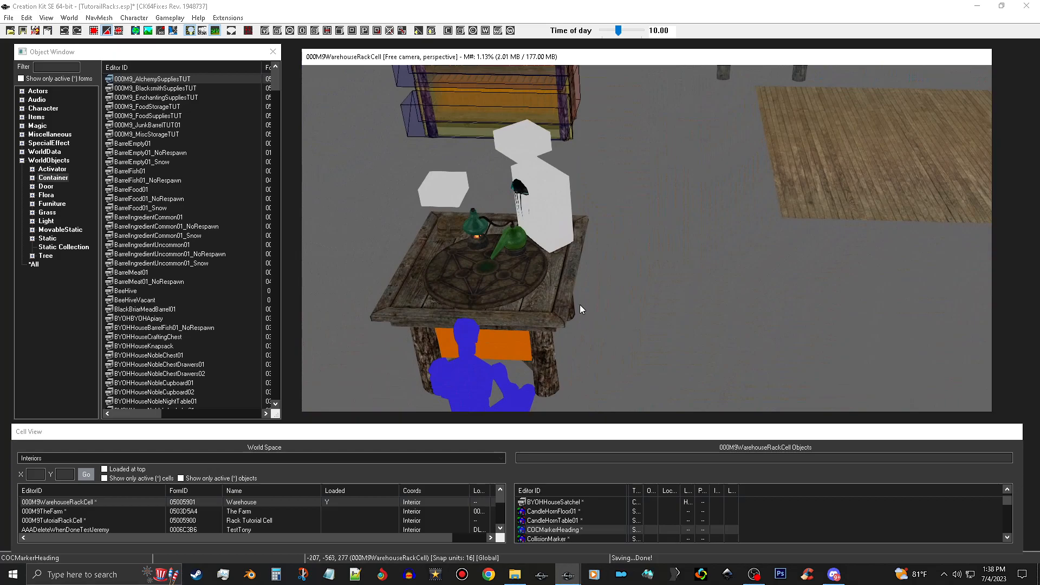
key(d)
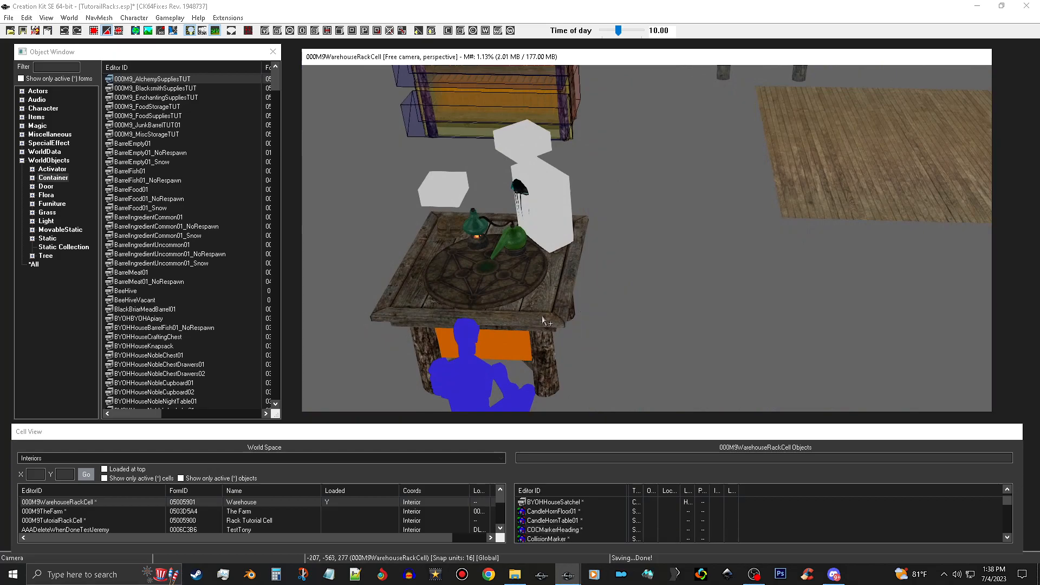
Duplicate the alchemy station's CommonTableSquare01 and place the copy on the wooden floor with grid snapping turned on.
click(555, 317)
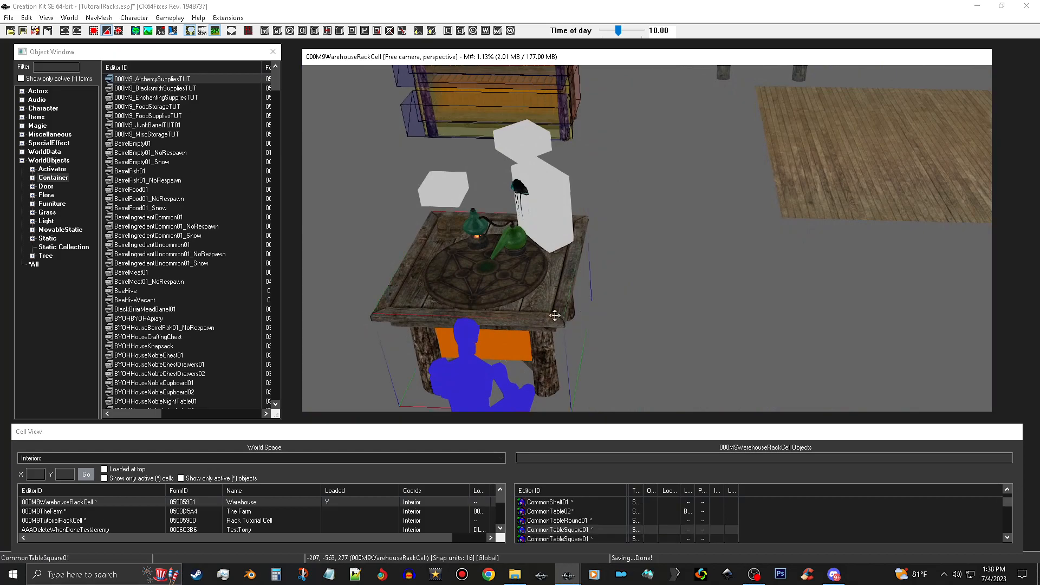
right_click(555, 316)
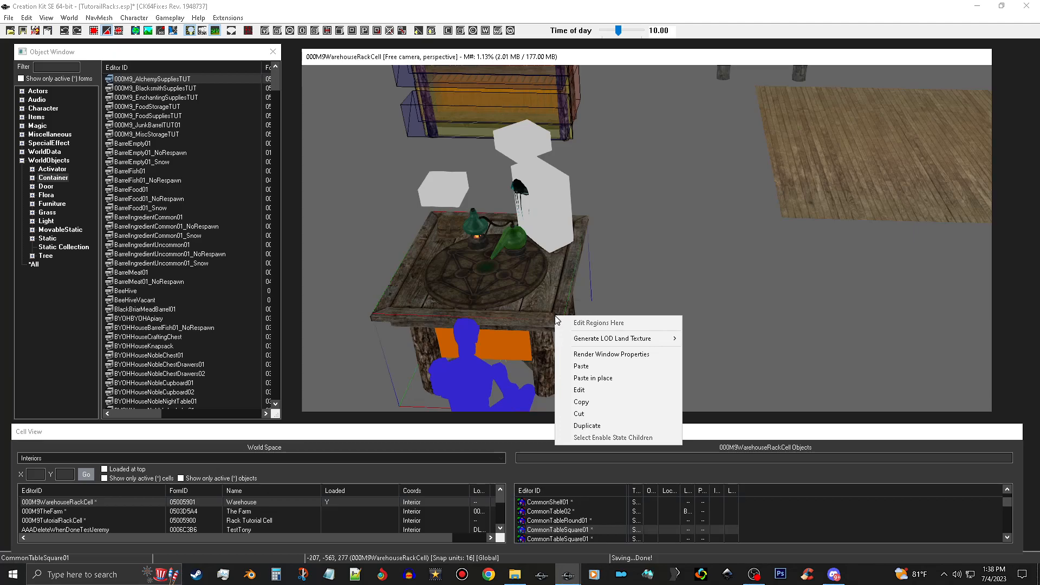
click(612, 428)
drag(547, 307, 927, 101)
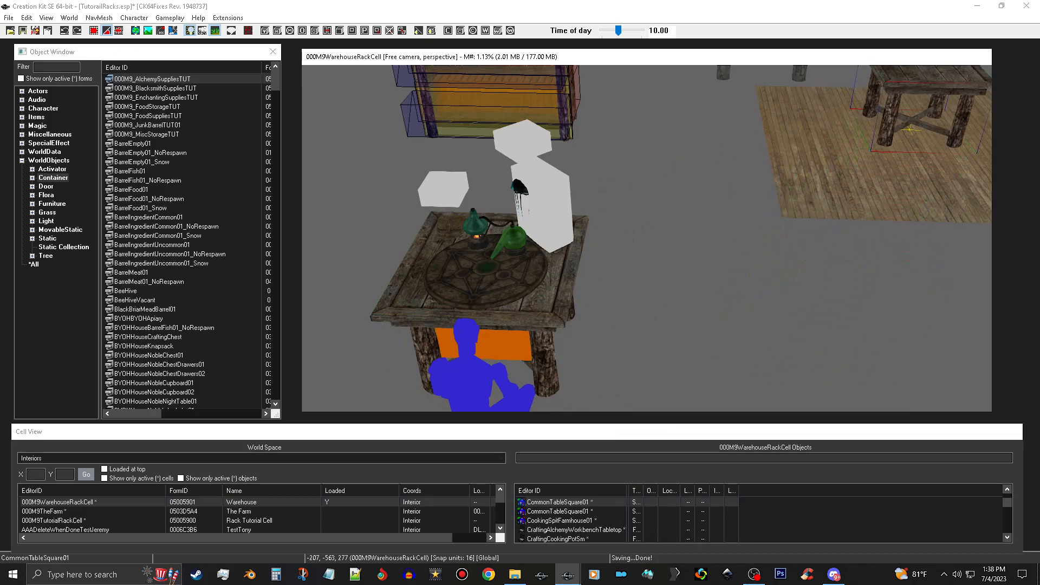
click(94, 32)
drag(911, 77, 908, 84)
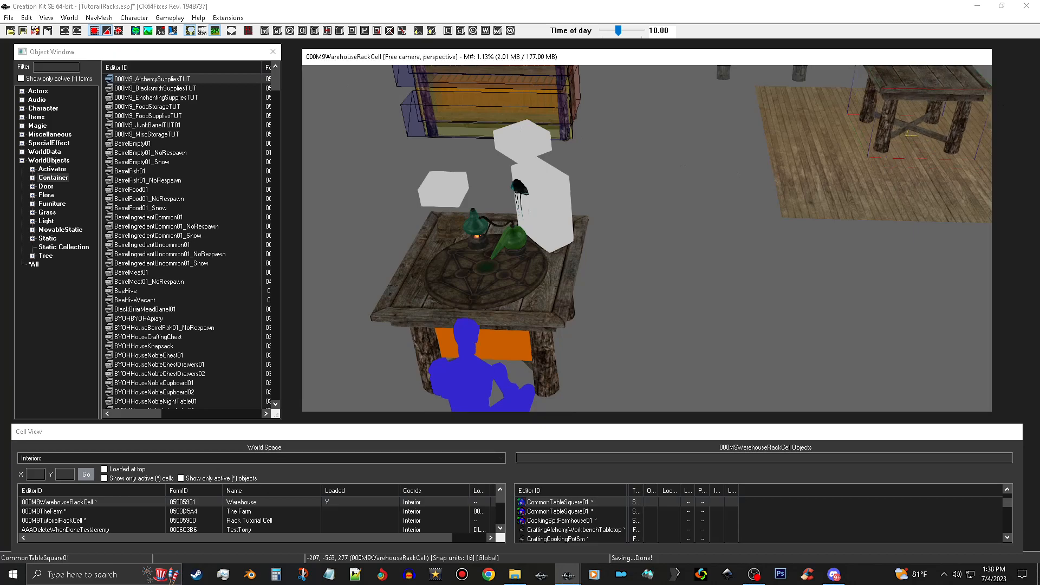
Filter the furniture objects by "enchant" and place CraftingEnchantingWorkbenchTabletop on top of the duplicated table.
middle_drag(857, 191, 740, 238)
scroll(740, 239, up, 4)
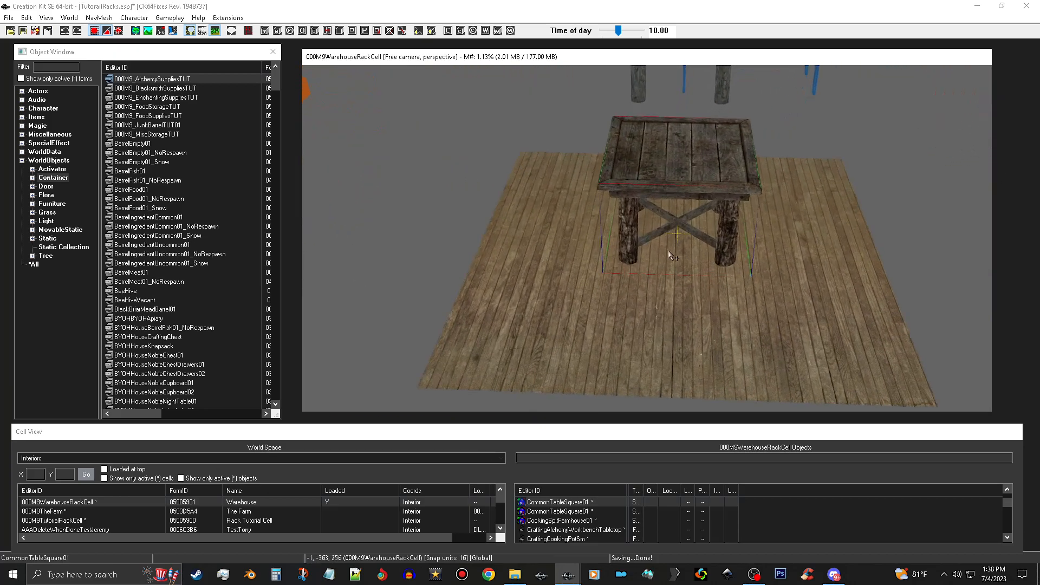
click(54, 205)
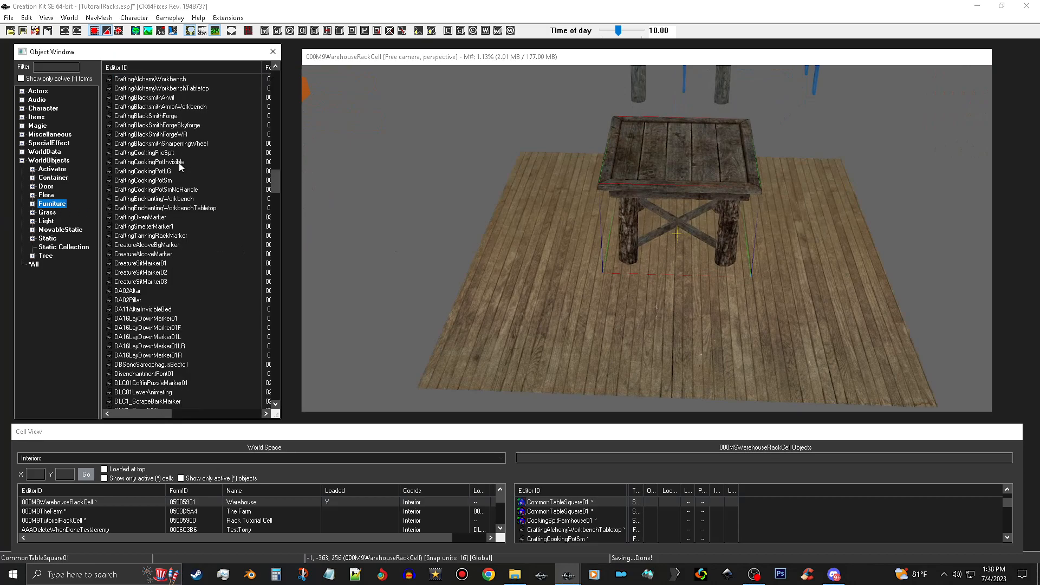
click(67, 66)
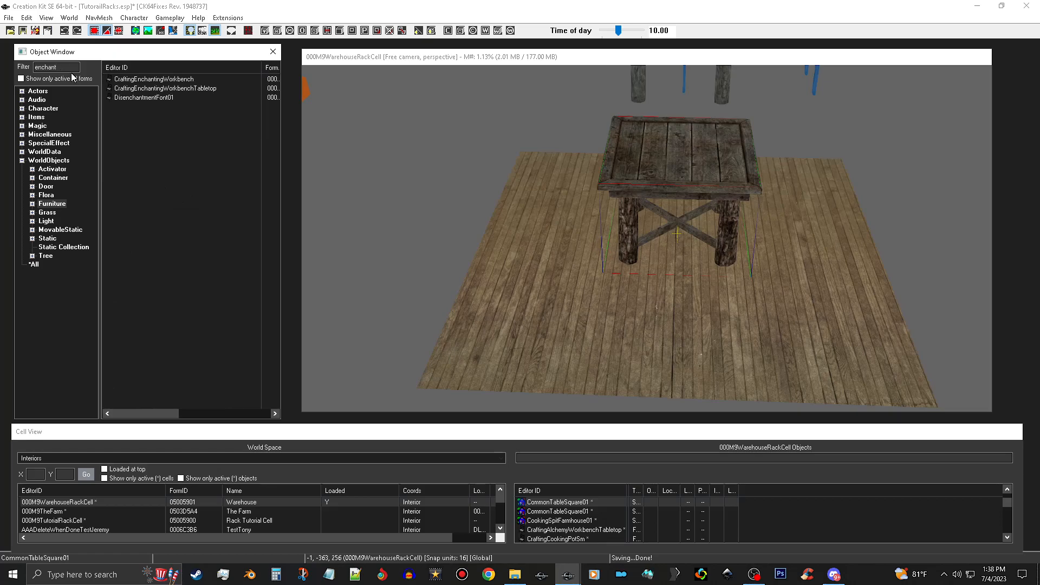
click(198, 91)
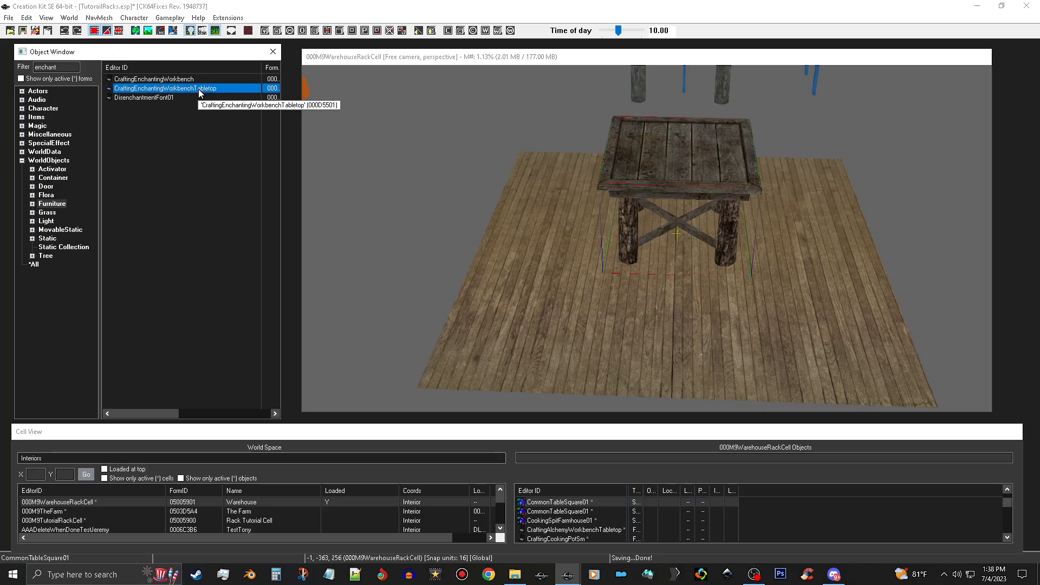
drag(678, 362, 679, 363)
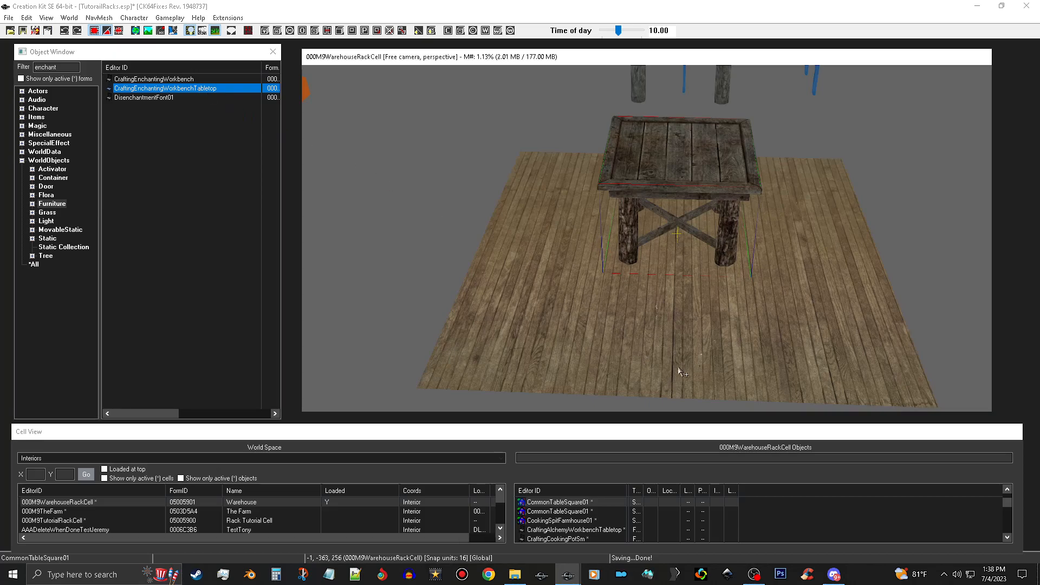
drag(678, 322, 676, 263)
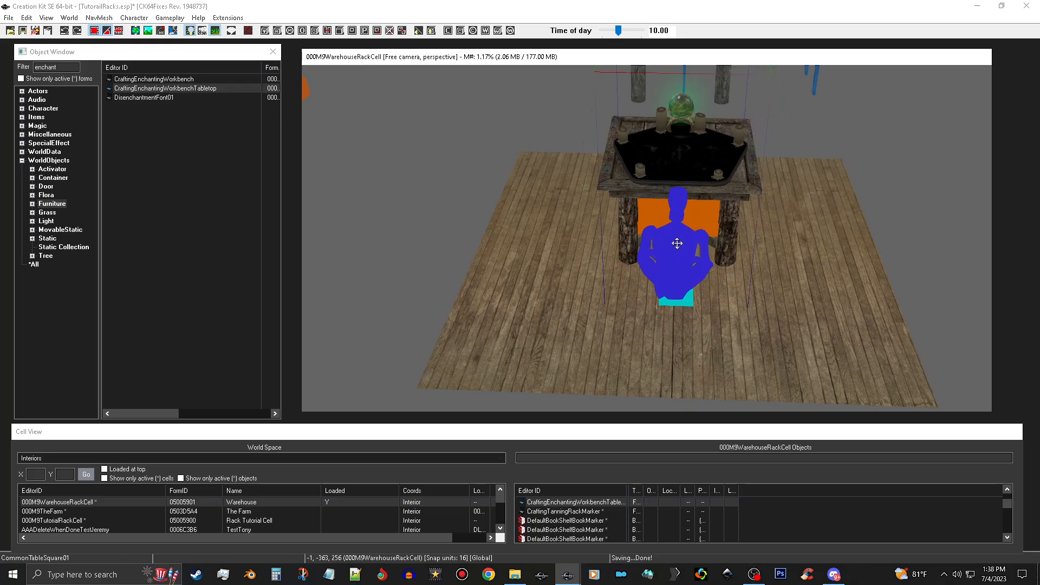
Turn off grid snapping, shift the enchanting tabletop back from the table's front edge and adjust its height to rest on the surface.
shift+middle_drag(685, 269, 784, 260)
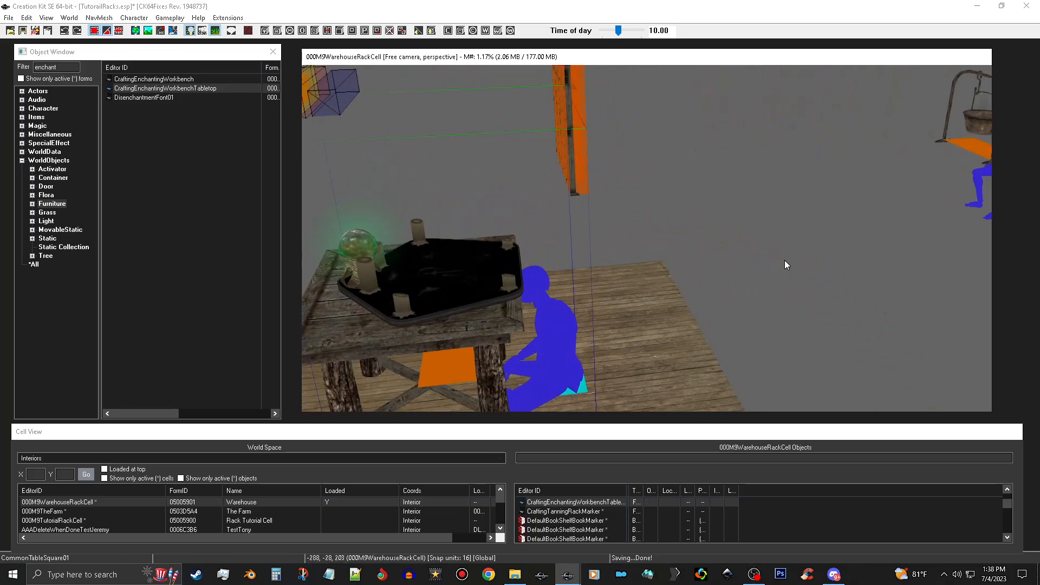
shift+middle_drag(635, 294, 667, 261)
scroll(662, 252, up, 3)
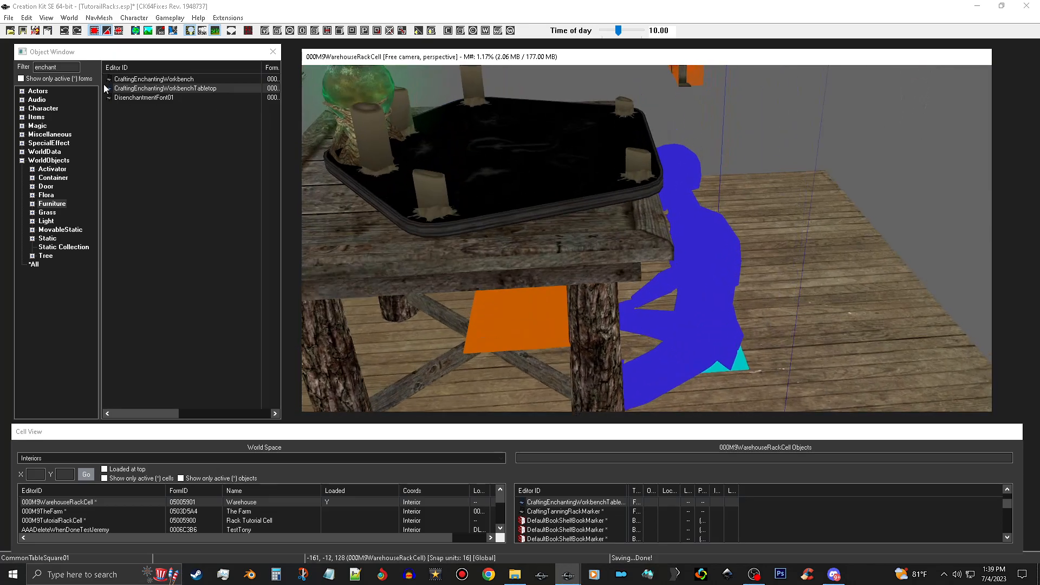
click(93, 33)
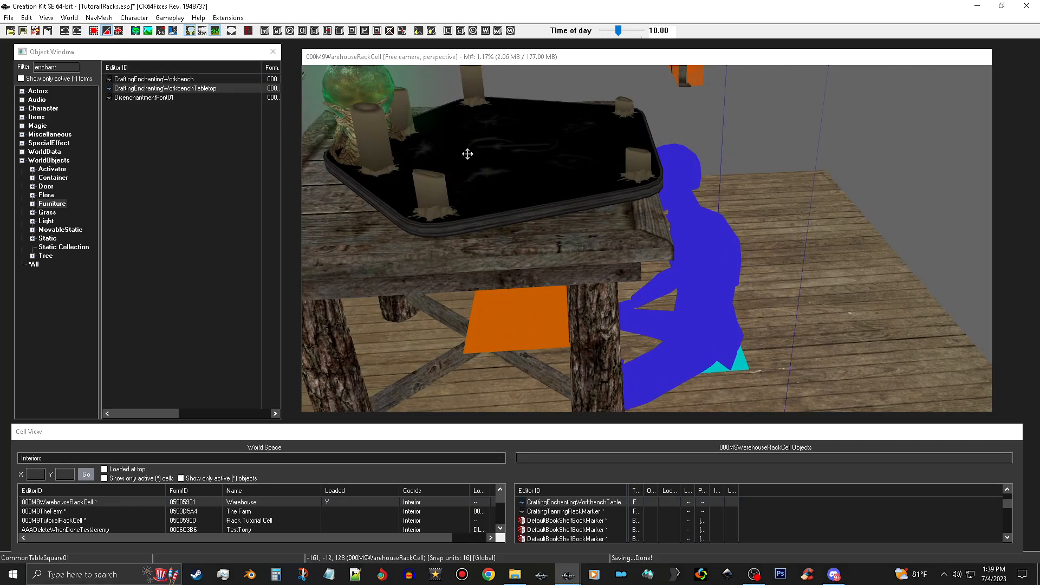
click(522, 160)
key(y)
drag(534, 158, 499, 146)
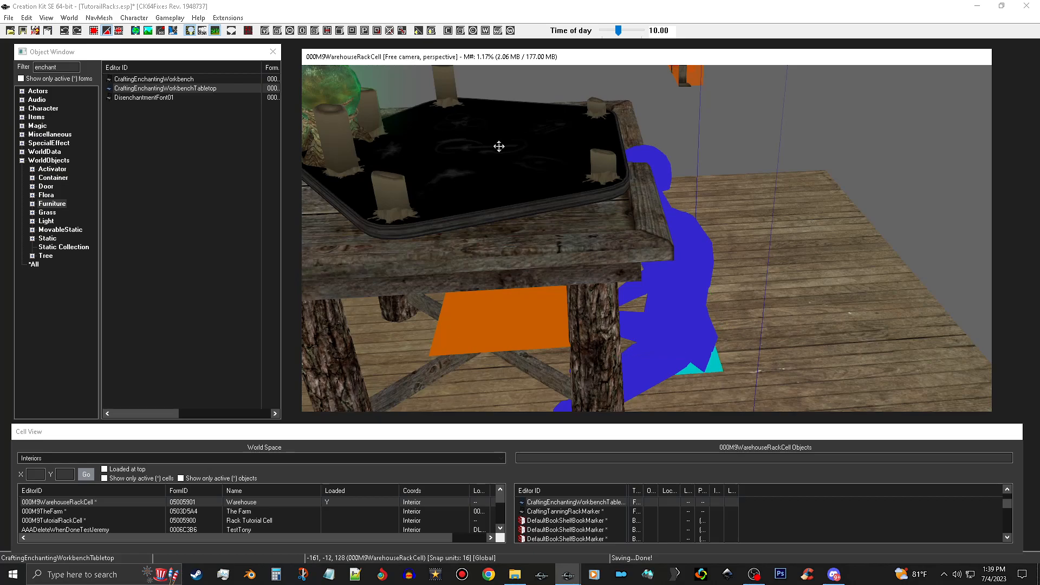
key(z)
mouse_move(499, 146)
mouse_down()
mouse_move(499, 166)
mouse_move(497, 142)
mouse_up()
mouse_move(577, 163)
shift+middle_down()
mouse_move(618, 165)
mouse_move(563, 167)
shift+middle_up()
scroll(563, 167, down, 4)
middle_drag(632, 146, 590, 167)
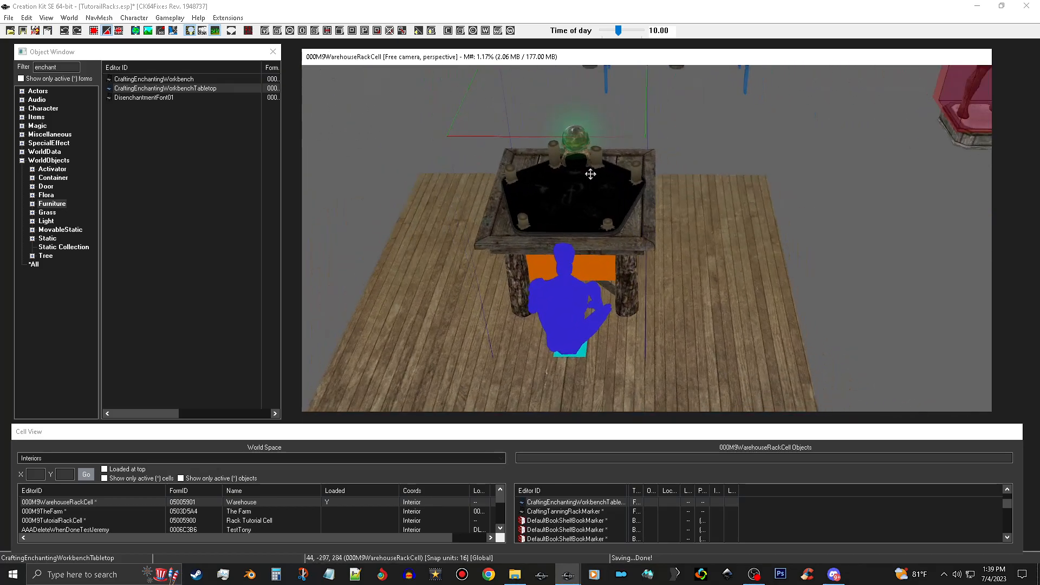
Place the 000M9_EnchantingSuppliesTUT container over the orb at the back of the enchanting table.
scroll(590, 168, up, 3)
scroll(561, 129, up, 2)
middle_drag(561, 129, 574, 153)
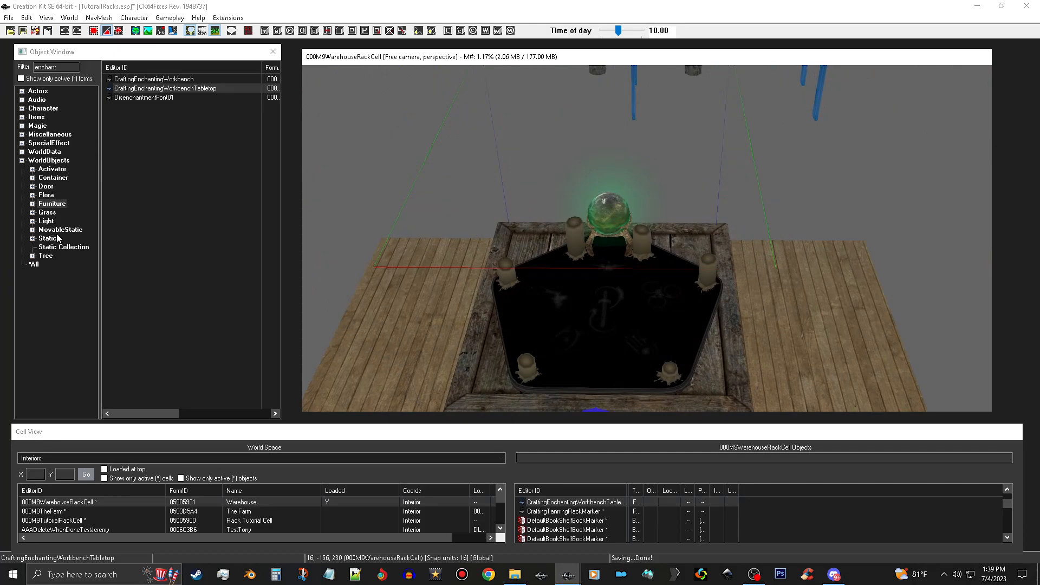
click(53, 178)
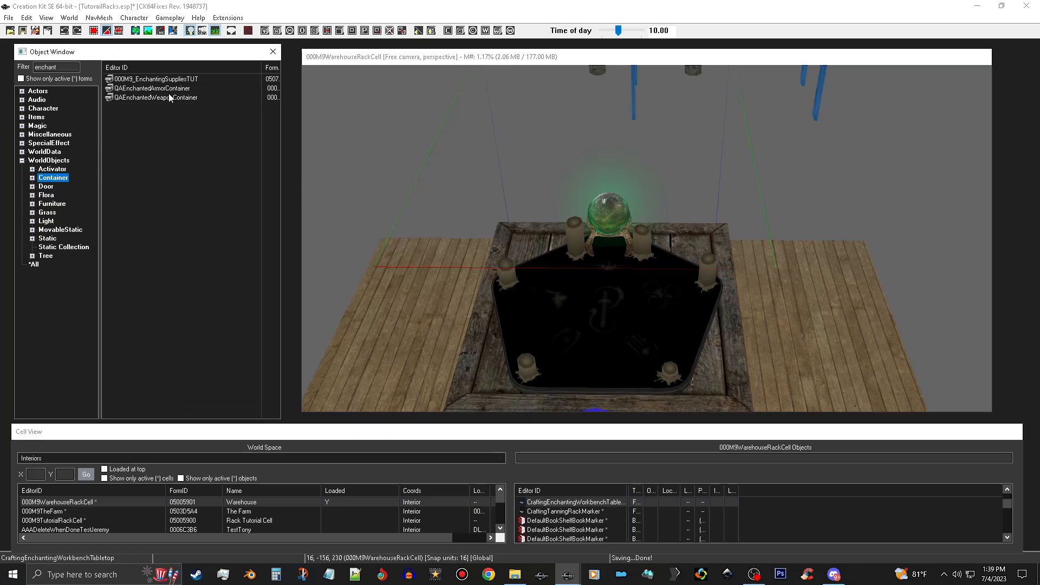
click(160, 82)
drag(160, 81, 629, 189)
key(e)
Set the enchanting supplies container's location reference type to HouseContainerRefType.
double_click(626, 190)
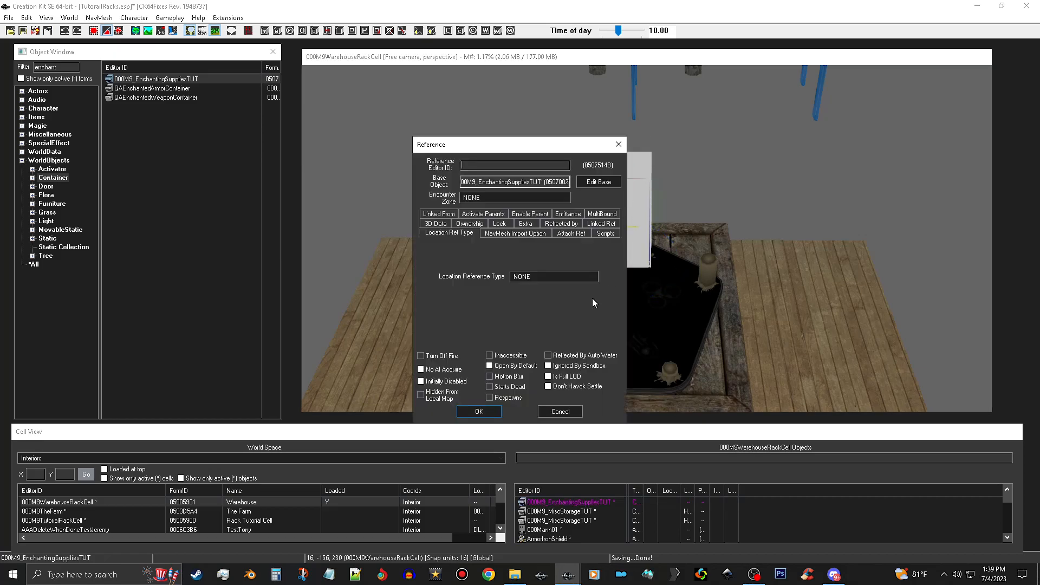
click(573, 275)
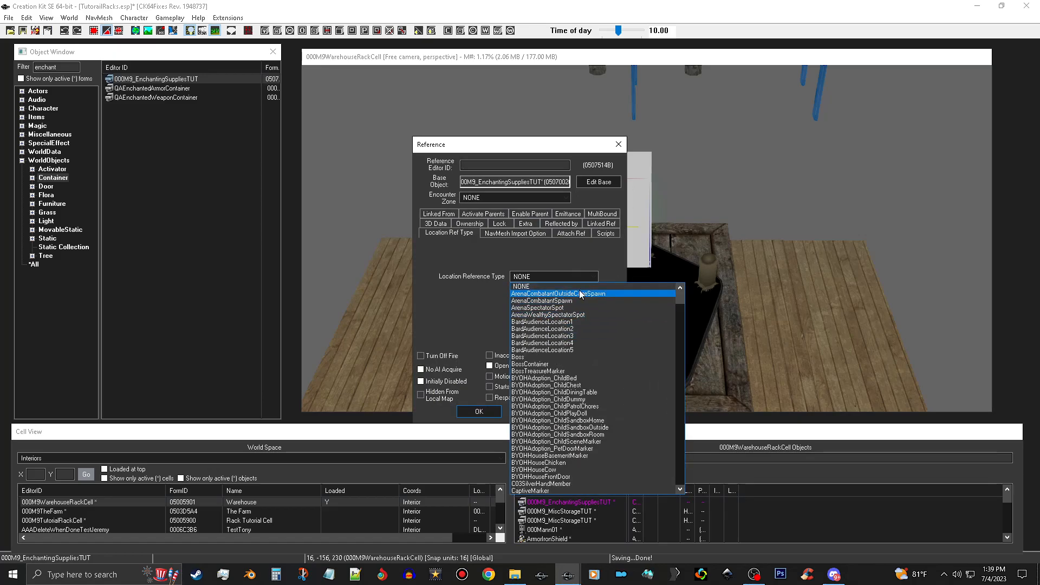
key(h)
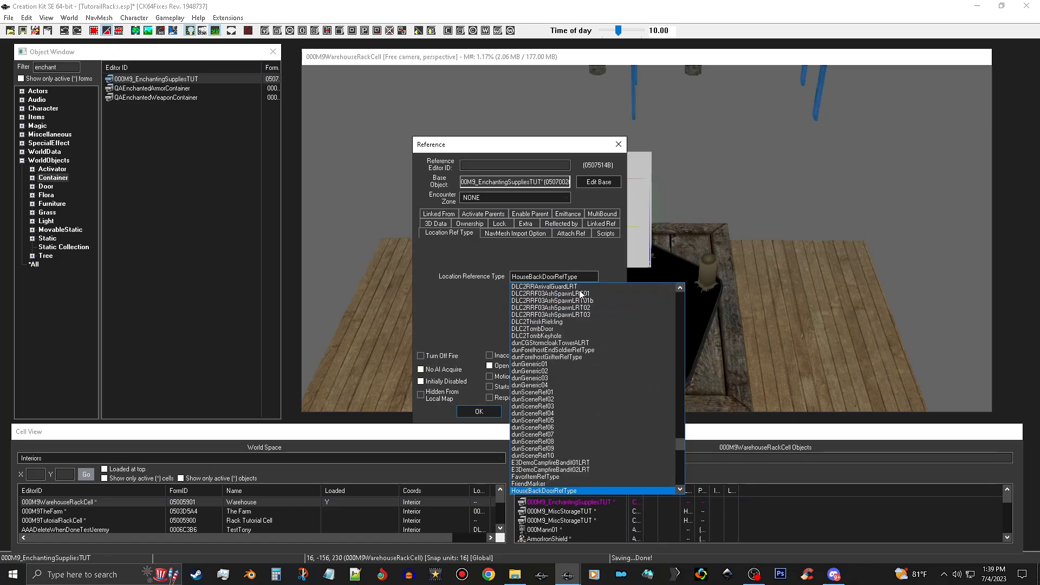
scroll(611, 384, down, 1)
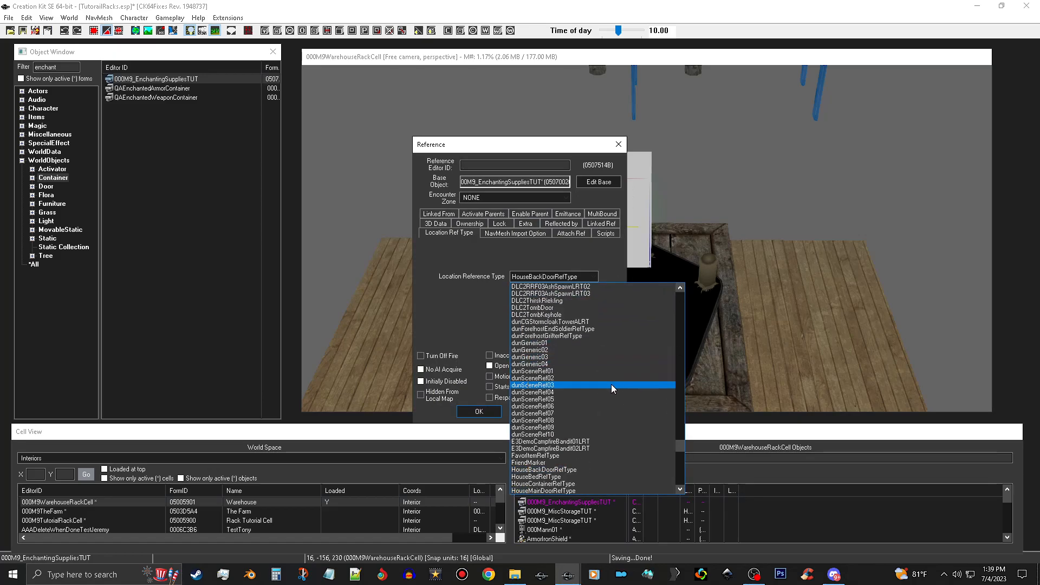
click(586, 483)
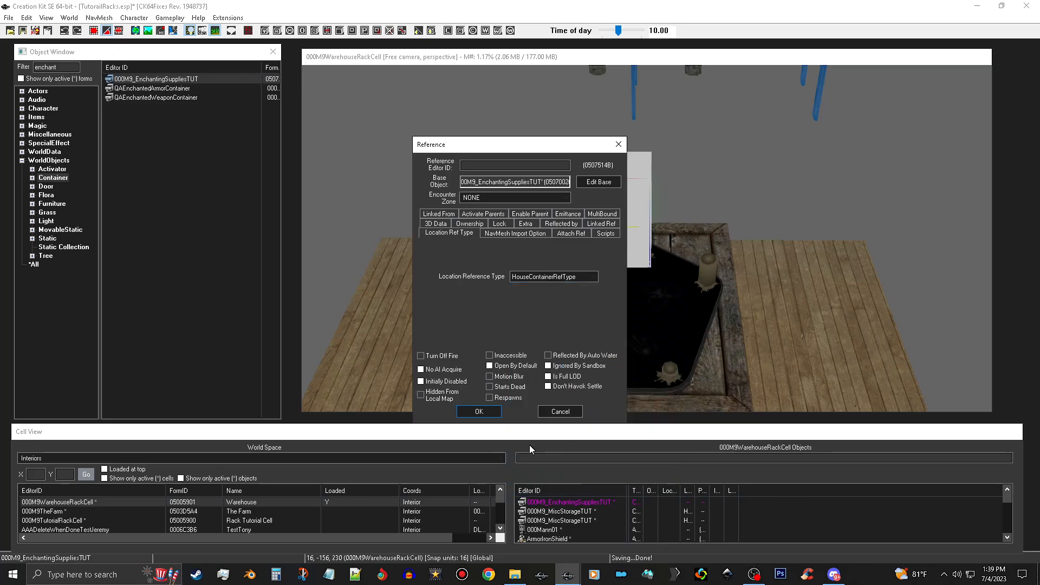
click(479, 412)
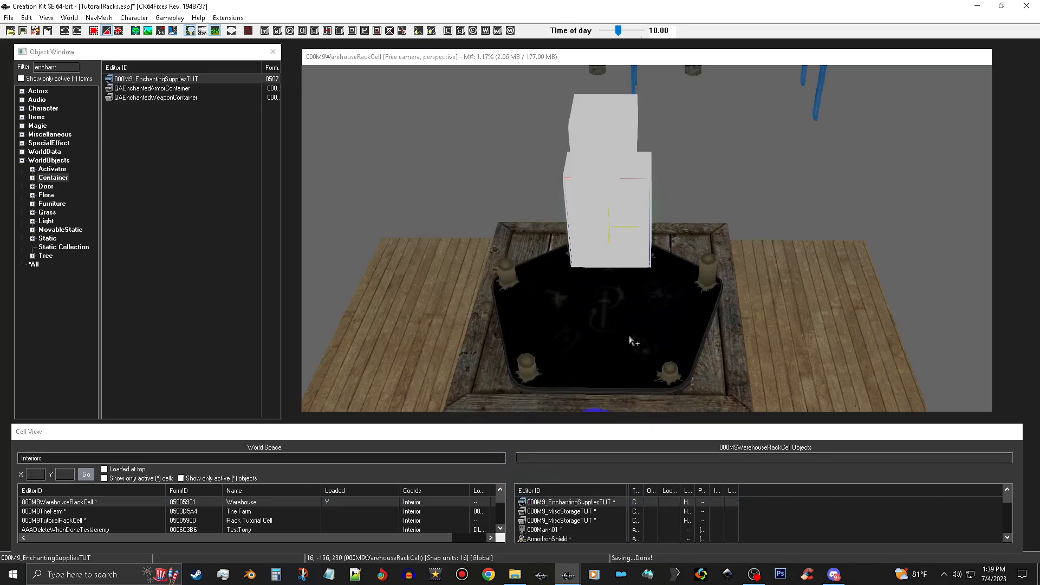
Select the enchanting table, its tabletop workbench and the supplies container together, leaving the wooden floor piece out of the selection.
click(743, 363)
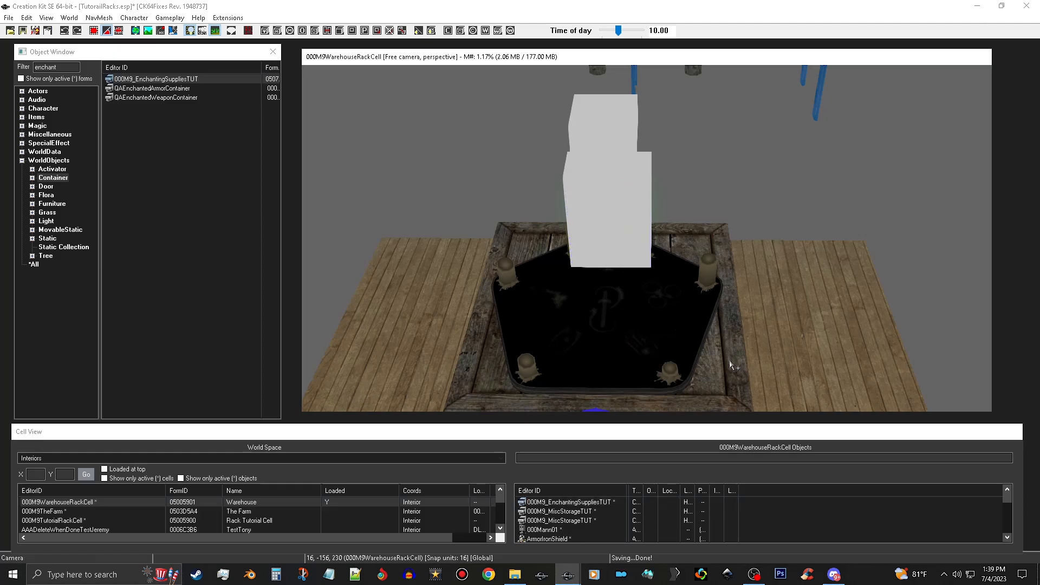
click(729, 359)
scroll(730, 365, down, 5)
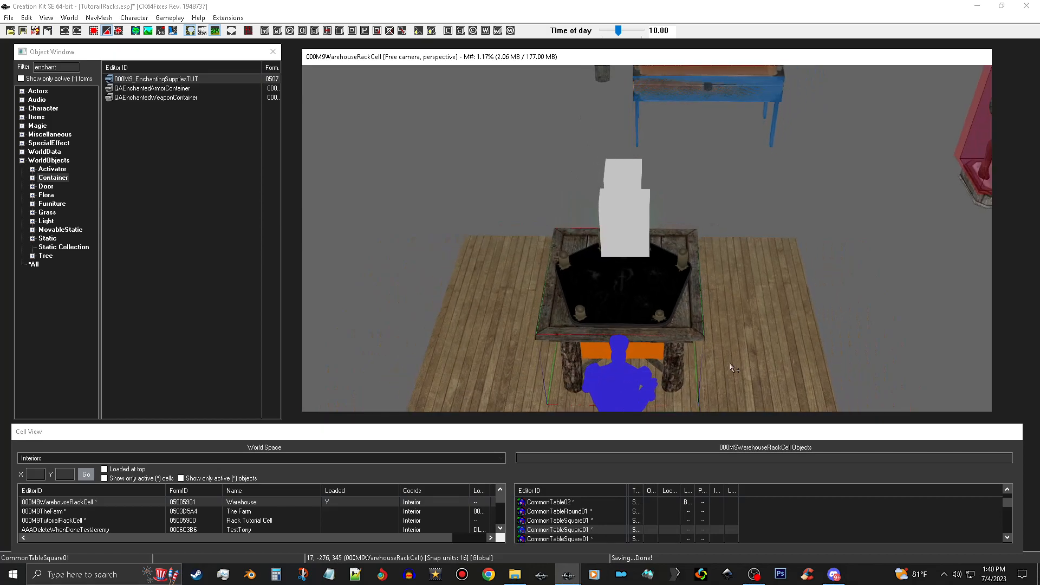
scroll(732, 374, down, 2)
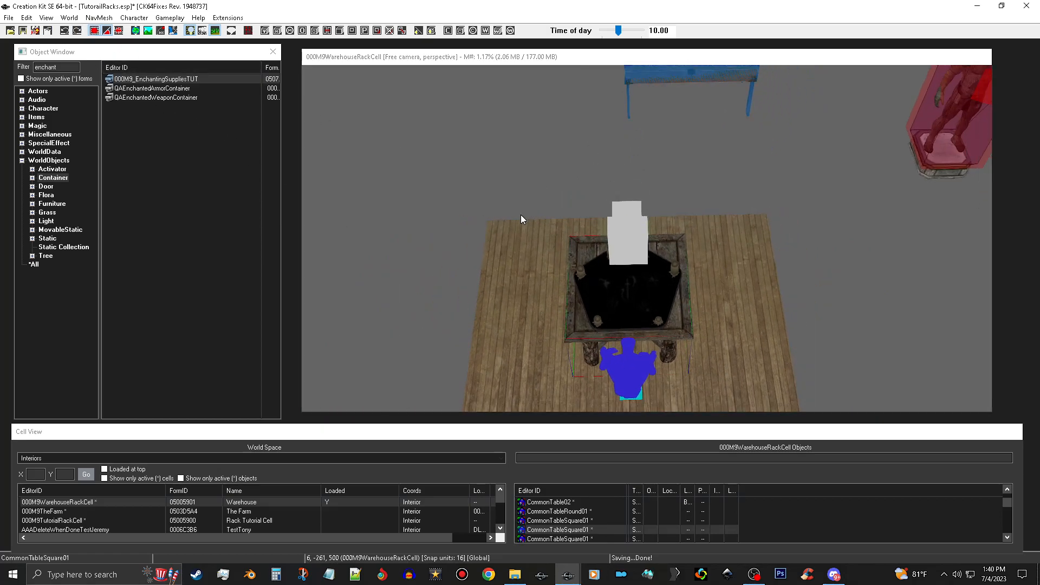
mouse_move(521, 215)
shift+middle_down()
mouse_move(518, 245)
mouse_move(507, 235)
mouse_move(529, 220)
shift+middle_up()
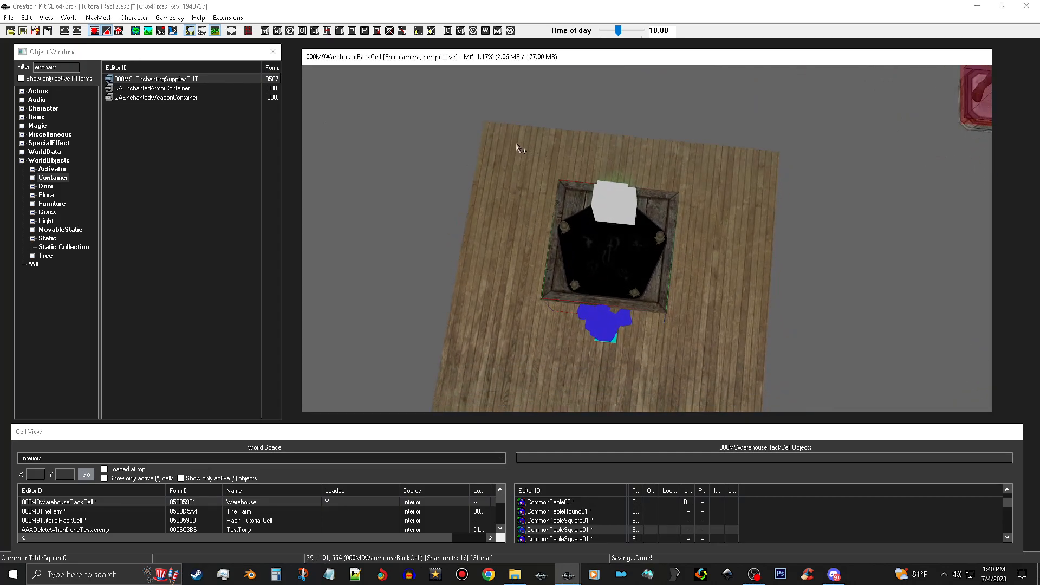
drag(516, 142, 689, 362)
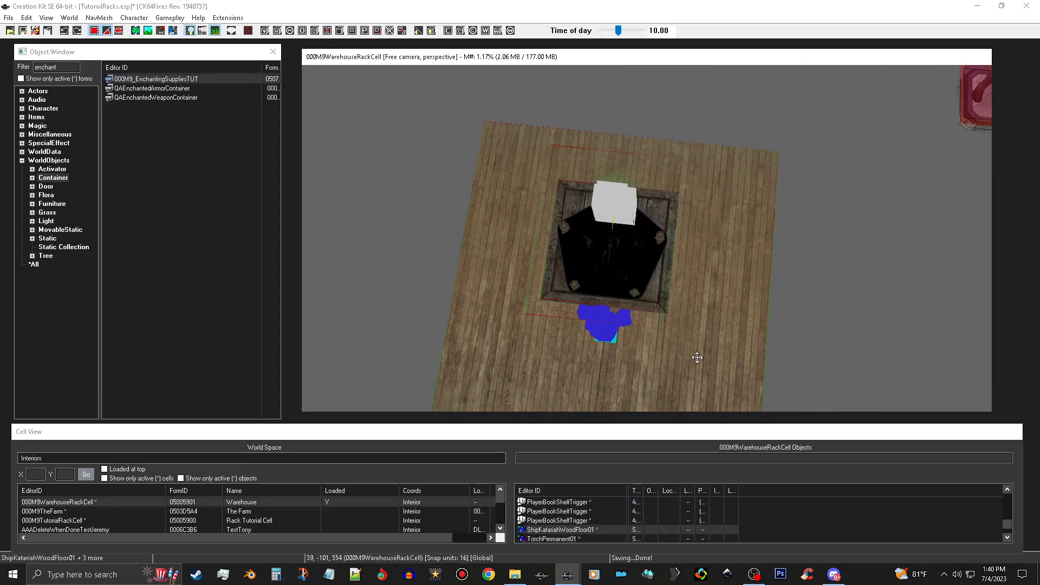
ctrl+click(749, 282)
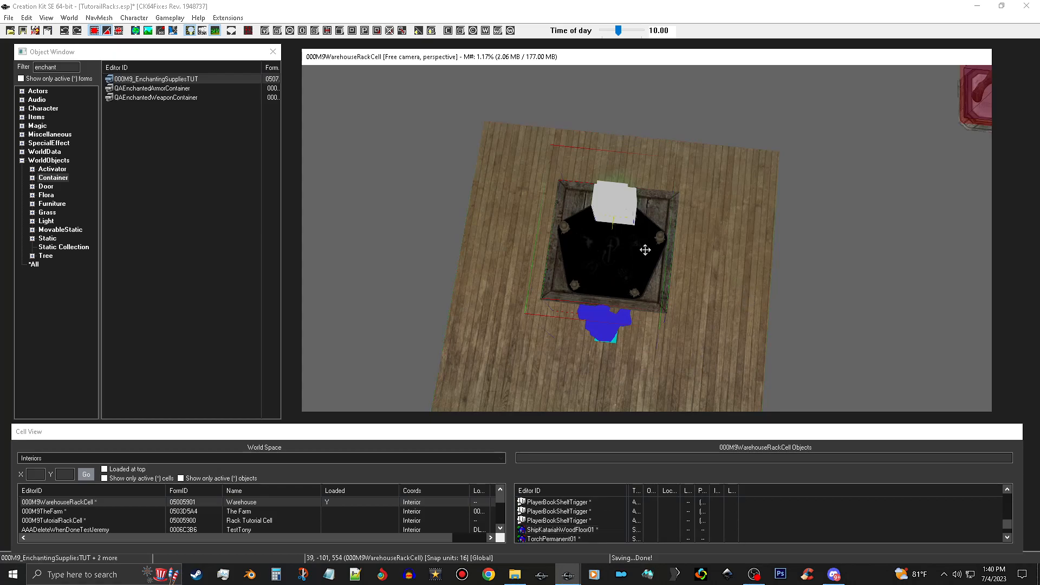
Move the selected enchanting station off the wooden floor piece and place it beside the alchemy station.
scroll(602, 253, down, 3)
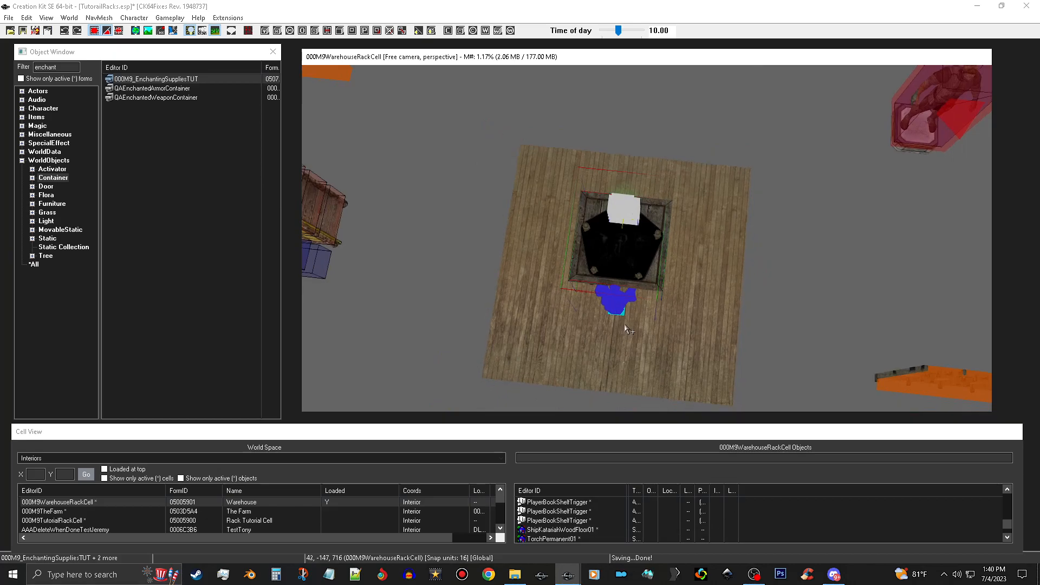
middle_drag(628, 329, 713, 223)
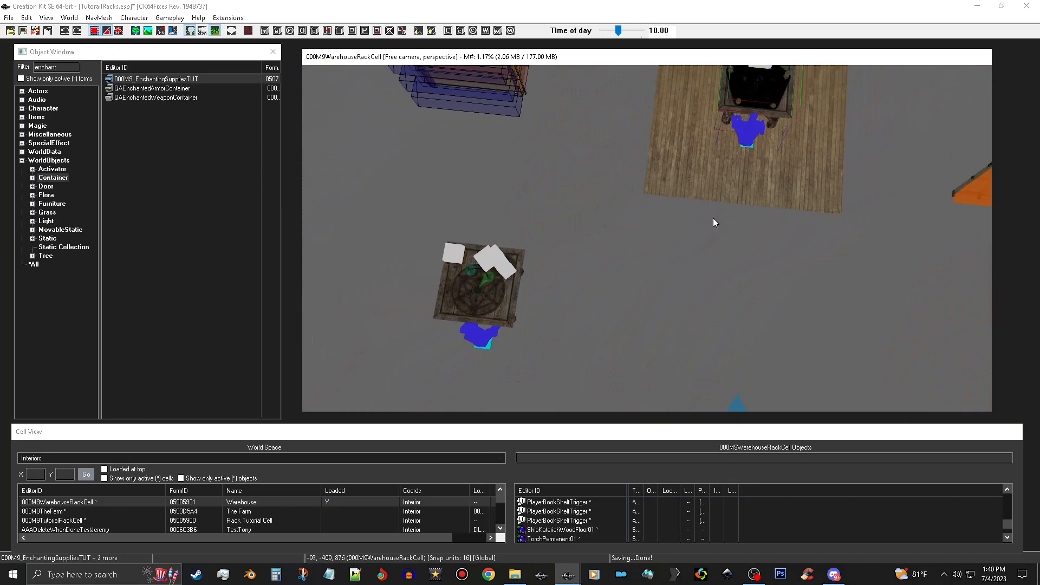
scroll(713, 218, down, 2)
drag(748, 93, 396, 248)
middle_drag(502, 265, 666, 243)
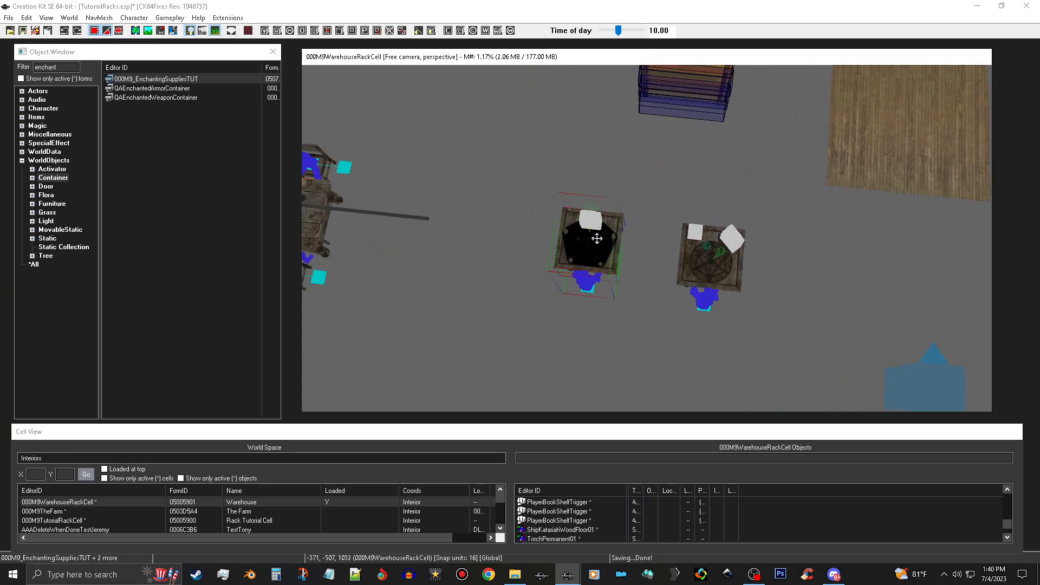
Copy the selected enchanting station from the warehouse cell.
right_click(596, 237)
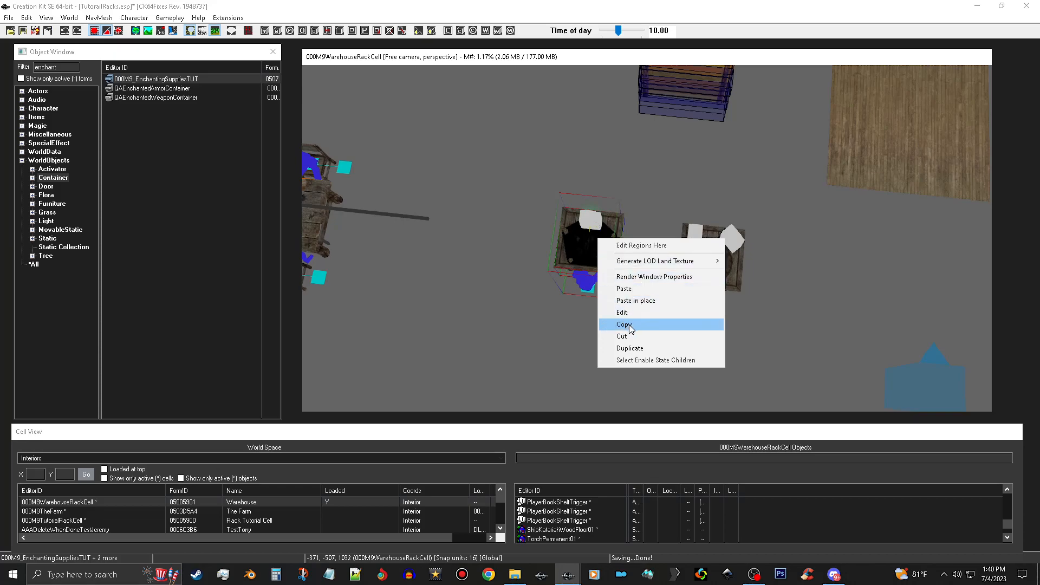
click(629, 325)
right_click(593, 232)
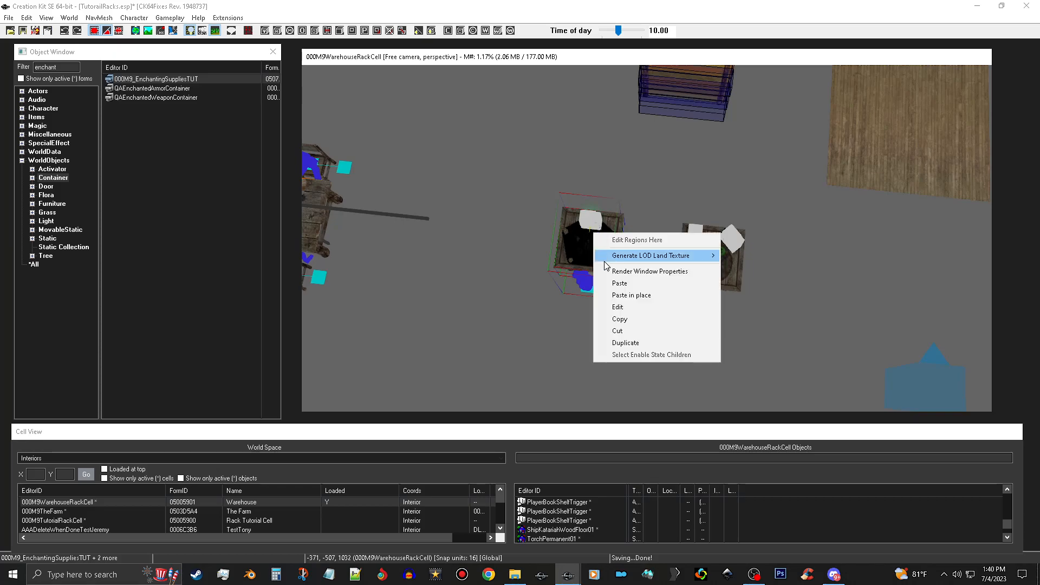
click(652, 319)
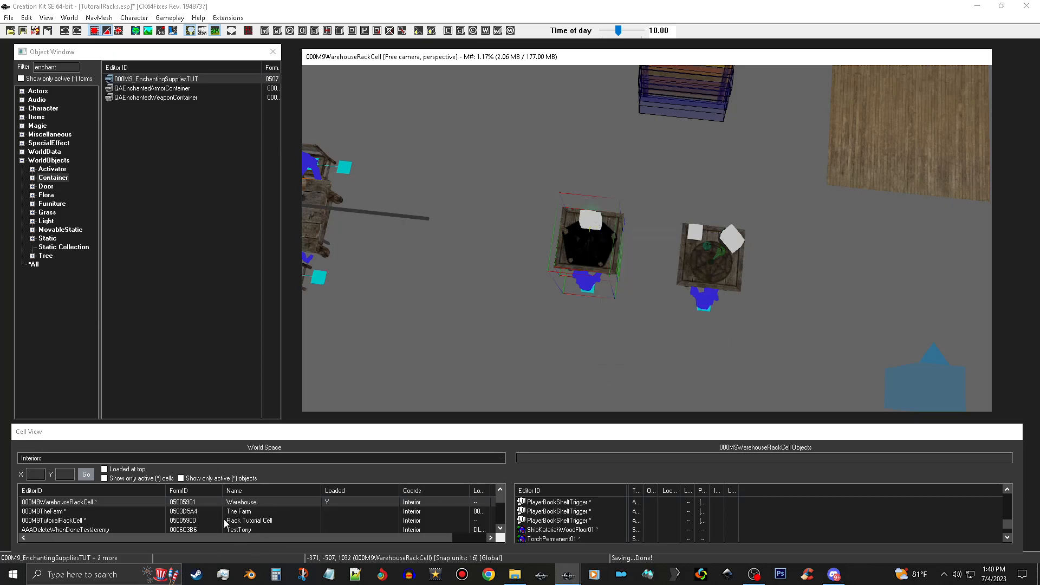
Load the 000M9TheFarm cell and paste the enchanting station in front of its empty corner.
double_click(242, 513)
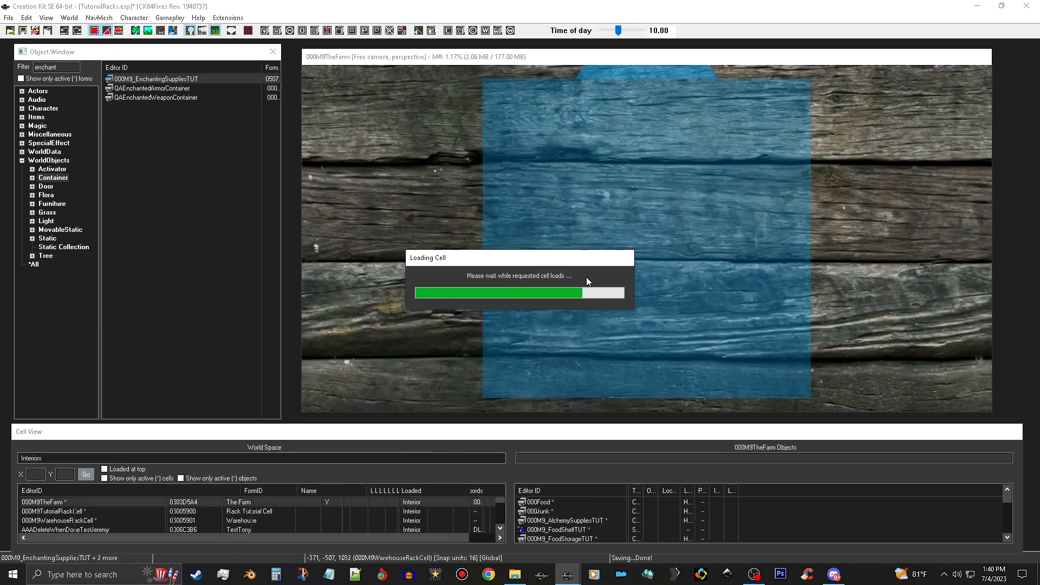
click(604, 265)
mouse_move(603, 260)
shift+middle_down()
mouse_move(707, 237)
mouse_move(708, 214)
mouse_move(907, 403)
mouse_move(922, 395)
mouse_move(895, 388)
shift+middle_up()
scroll(864, 429, up, 2)
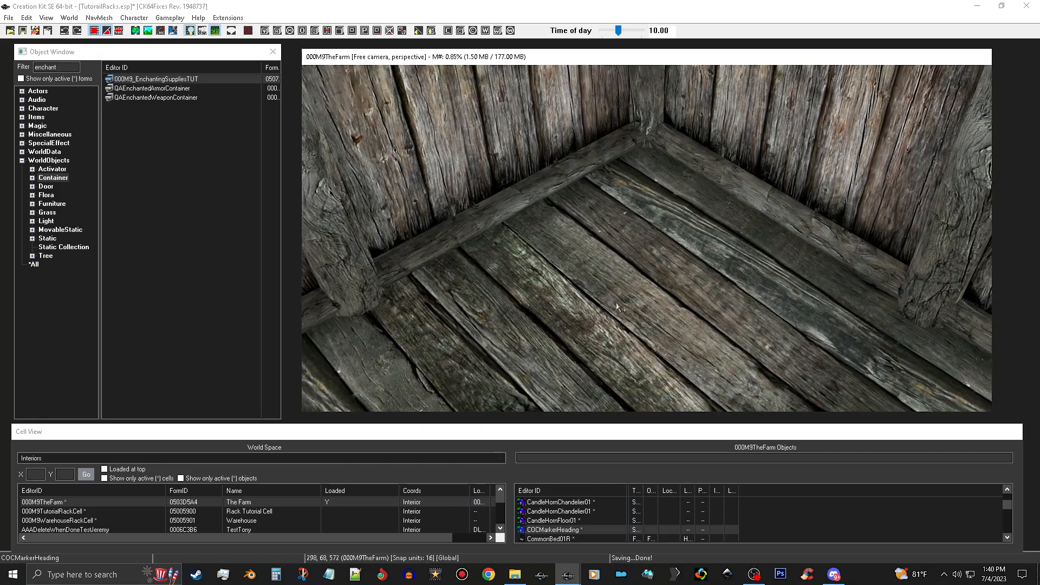
right_click(642, 299)
click(678, 349)
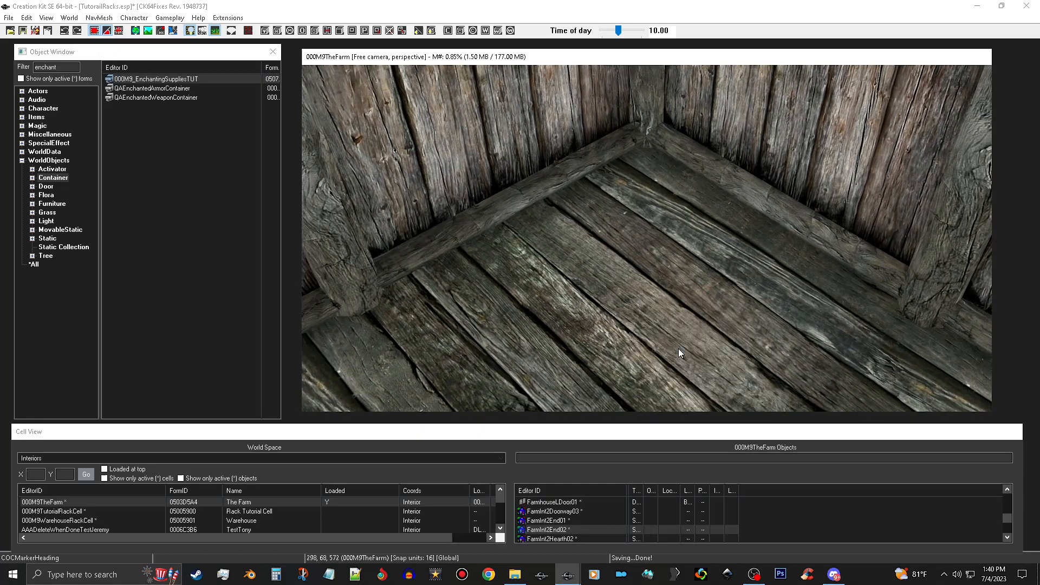
Rotate the pasted enchanting station to face out of the corner, move it back towards the walls and adjust its height to the floor.
right_drag(623, 290, 662, 289)
drag(664, 288, 662, 230)
drag(638, 95, 638, 118)
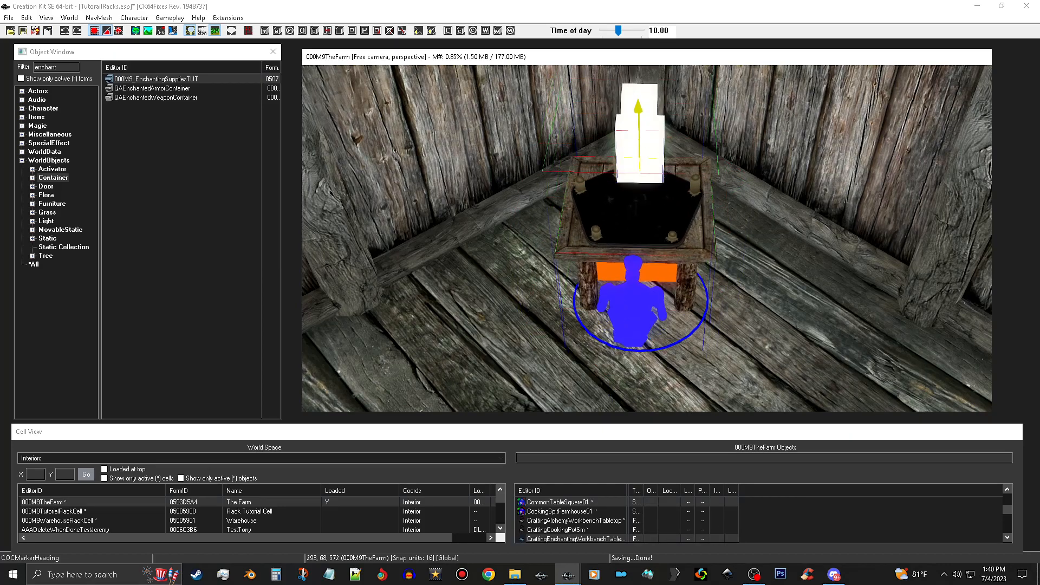
scroll(724, 211, down, 3)
shift+middle_drag(724, 211, 645, 196)
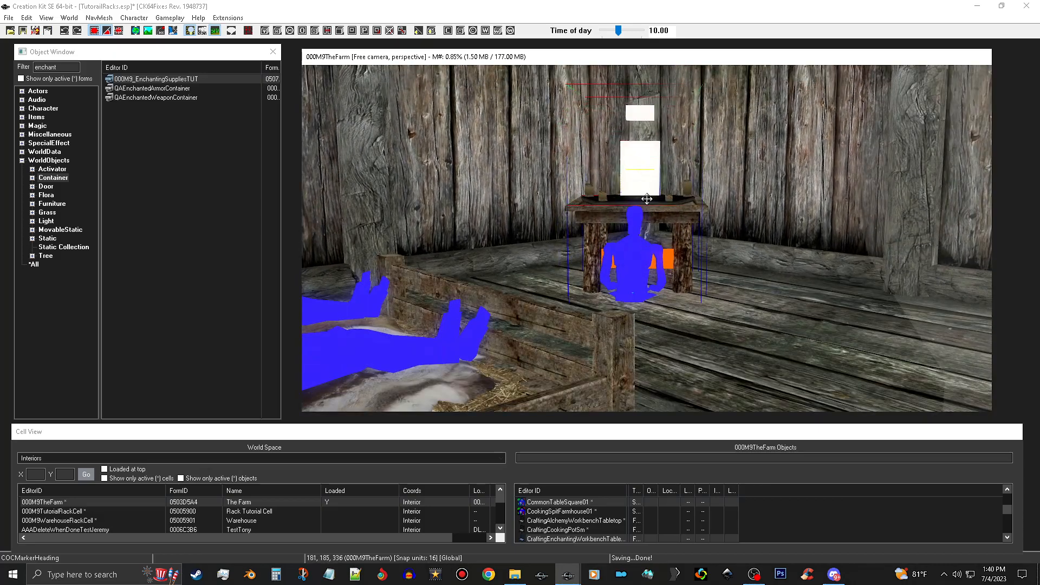
scroll(643, 226, up, 5)
scroll(644, 226, up, 10)
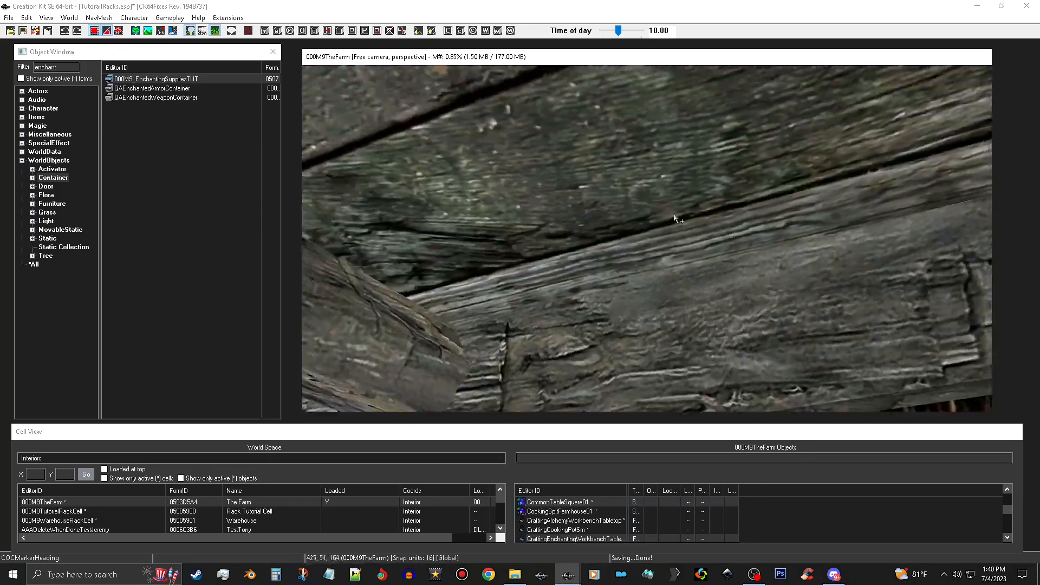
shift+middle_drag(675, 217, 625, 278)
scroll(596, 185, down, 5)
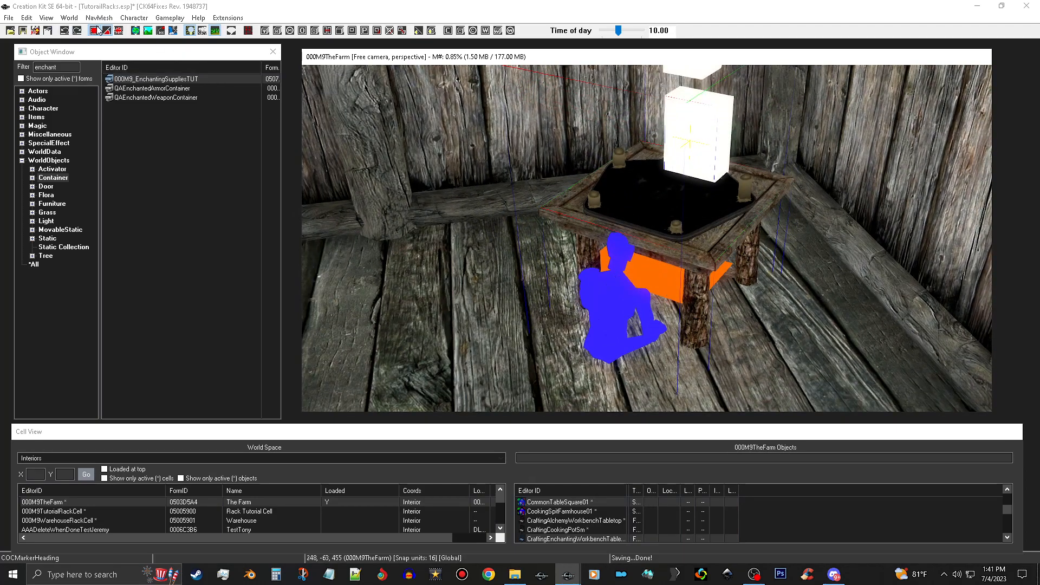
Turn off grid snapping and nudge the enchanting station tighter into the farm's corner, including along the X axis.
click(96, 30)
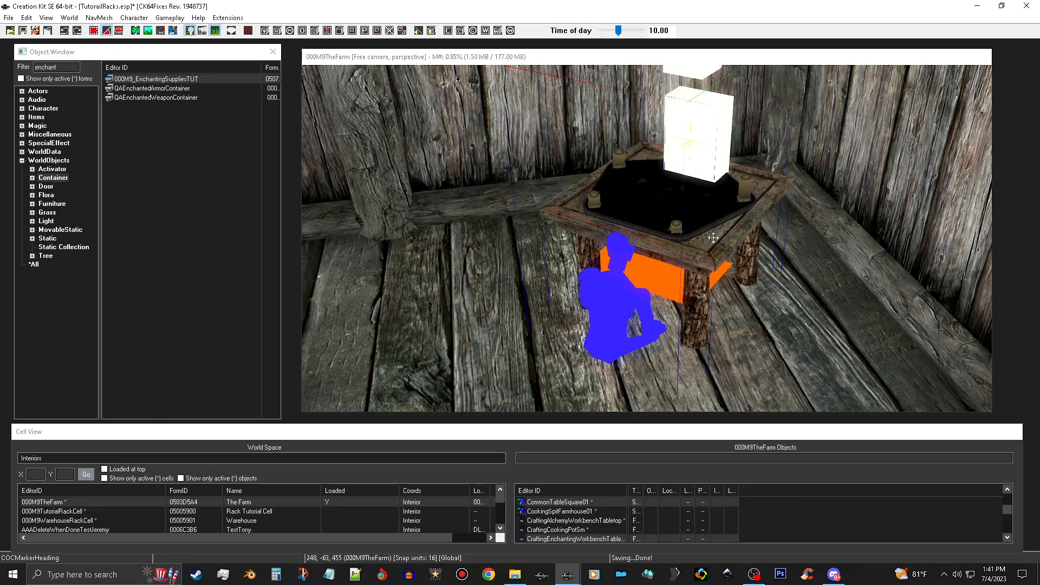
drag(713, 237, 714, 230)
shift+middle_drag(714, 224, 839, 163)
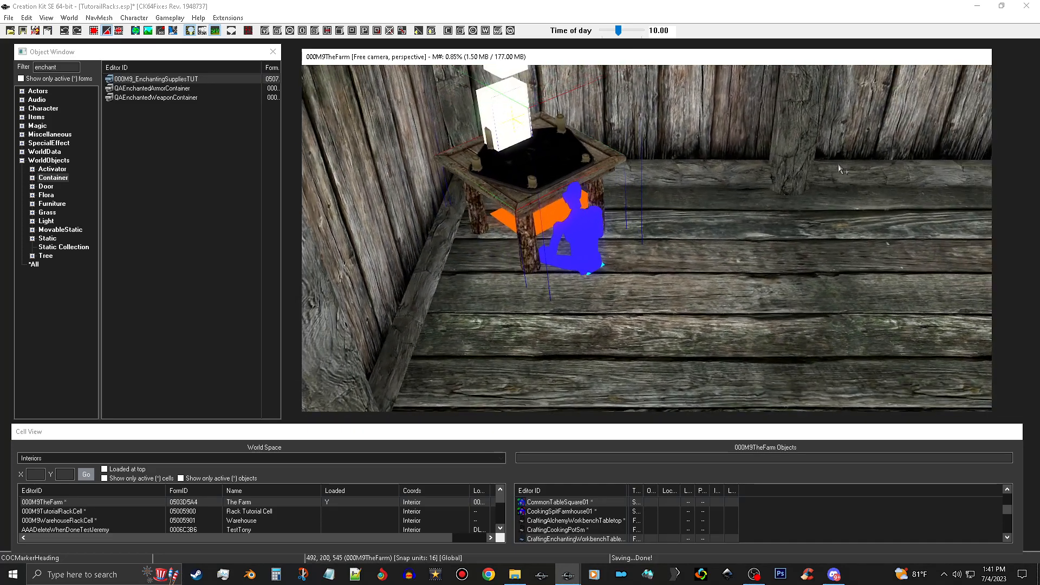
key(x)
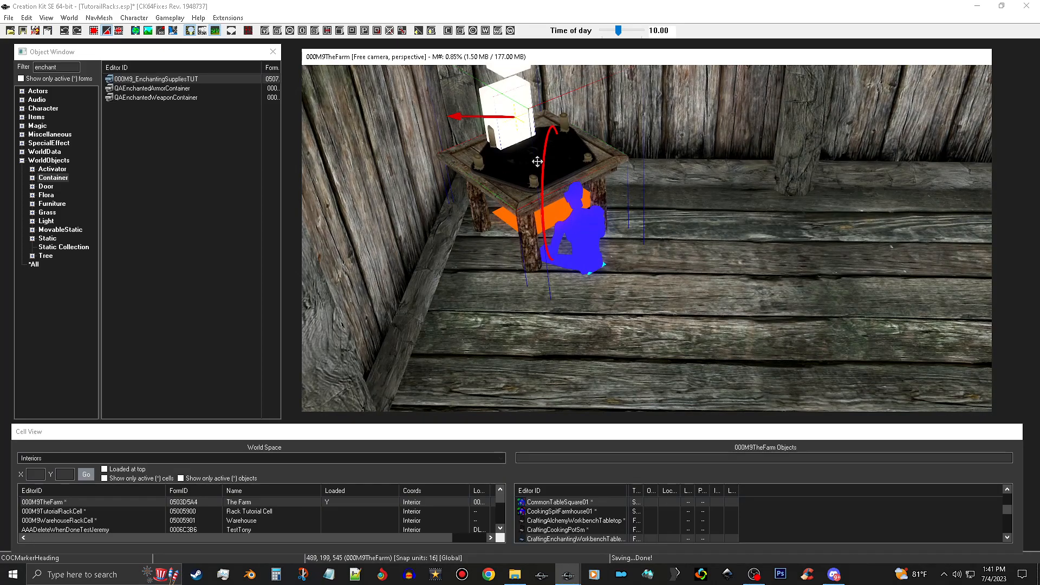
drag(559, 165, 547, 156)
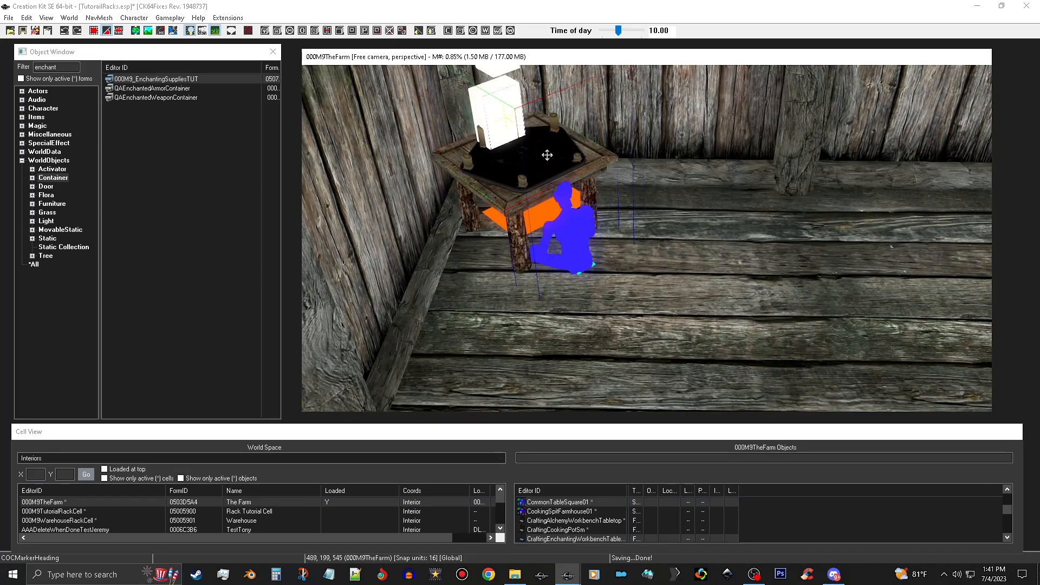
scroll(548, 155, down, 3)
shift+middle_drag(549, 156, 831, 198)
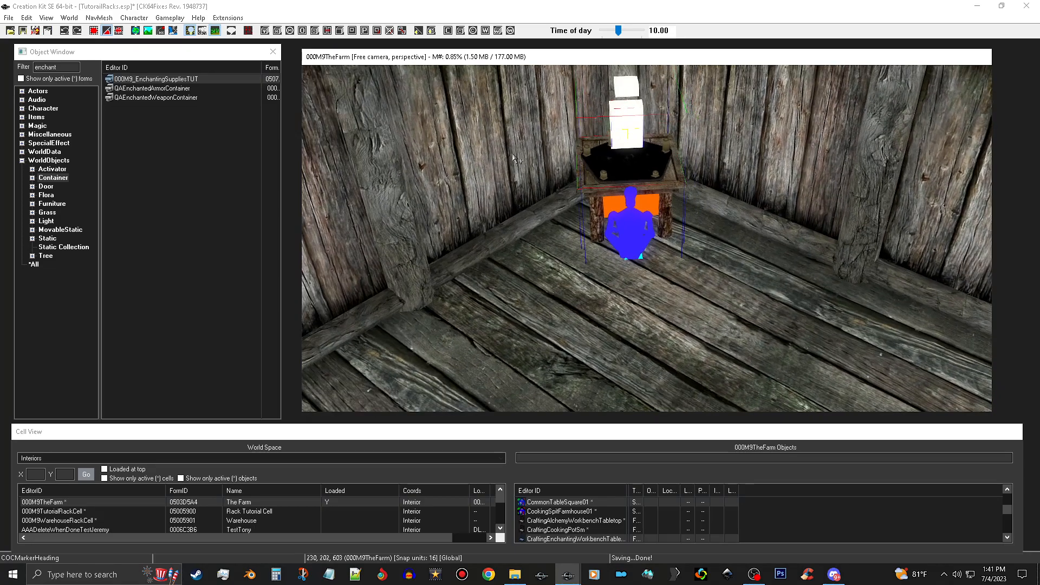
shift+middle_drag(1004, 287, 610, 177)
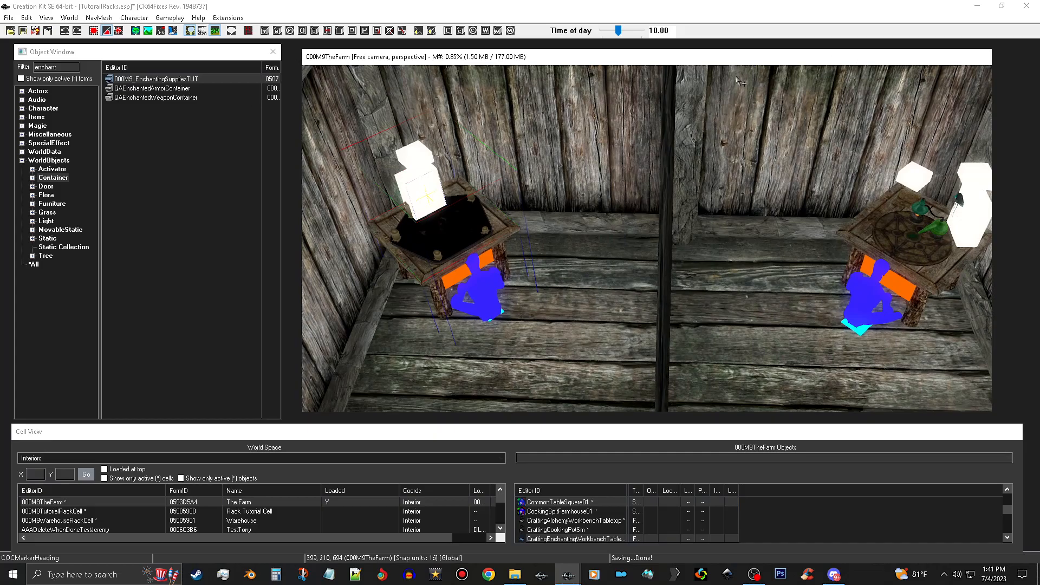
scroll(625, 126, down, 3)
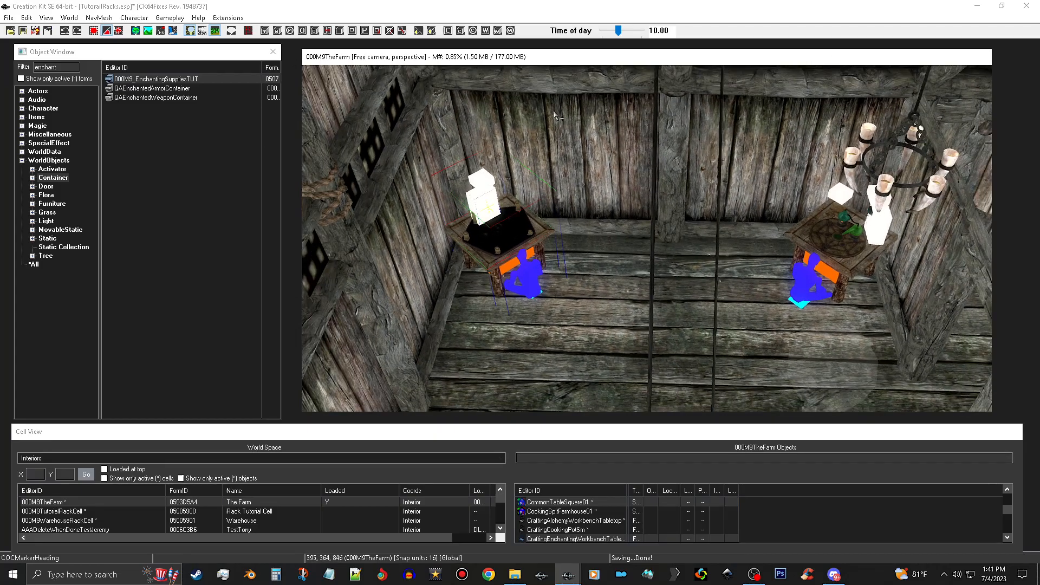
Filter the container objects by "player" and preview PlayerPotionRackContainer.
middle_drag(771, 245, 671, 295)
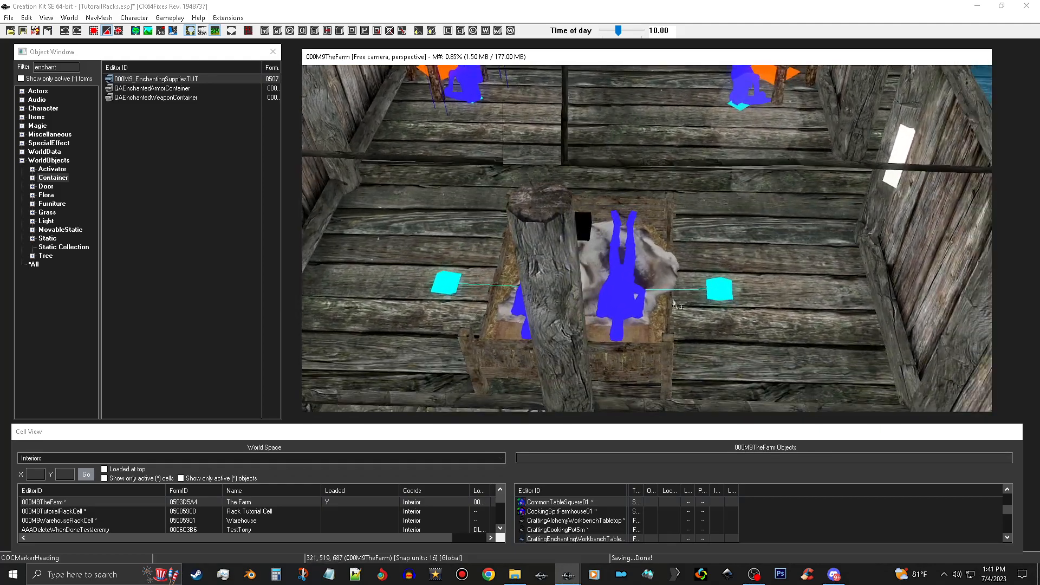
click(639, 343)
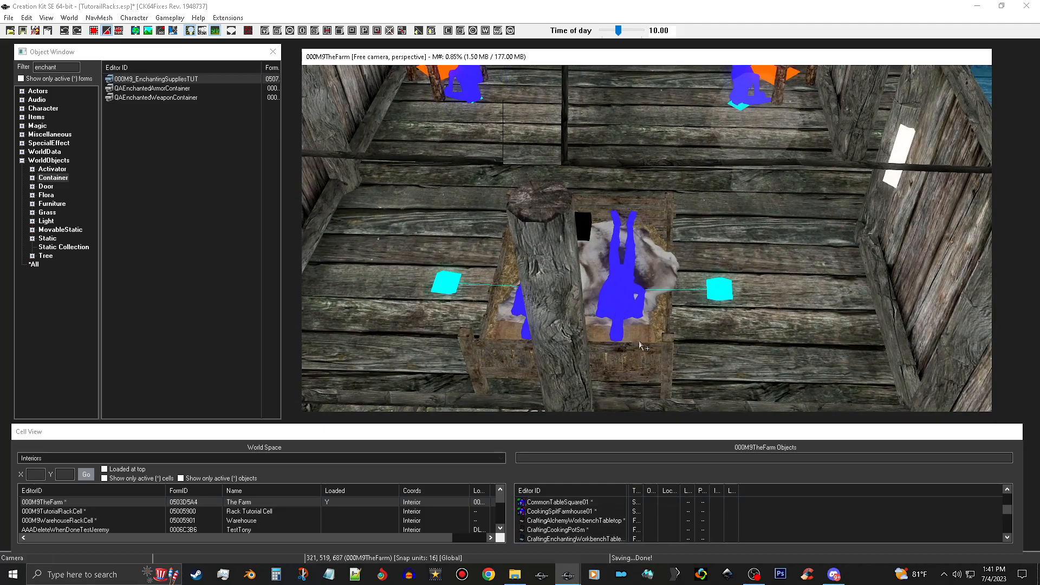
shift+middle_drag(639, 341, 855, 287)
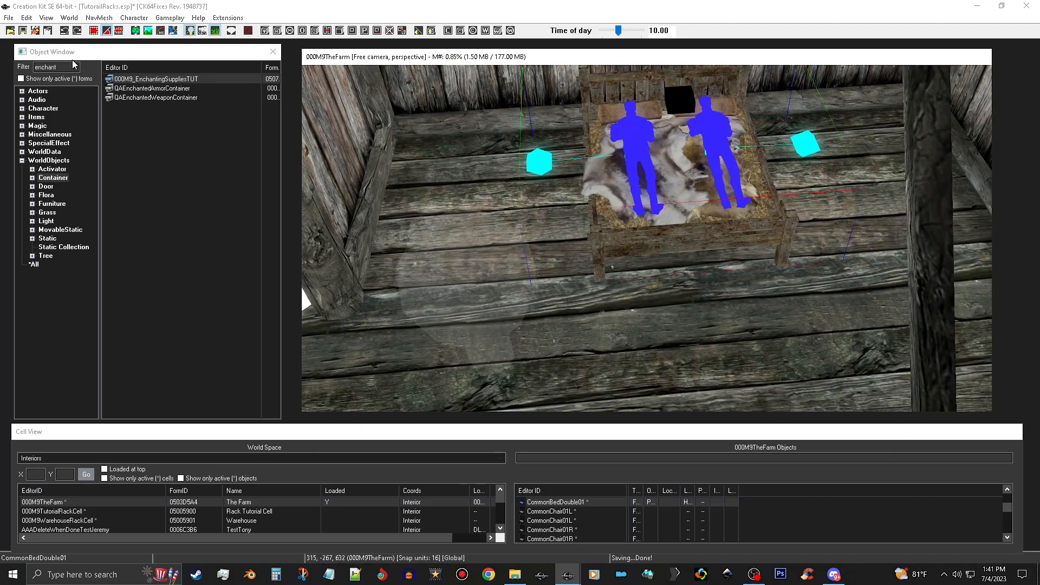
drag(65, 67, 2, 66)
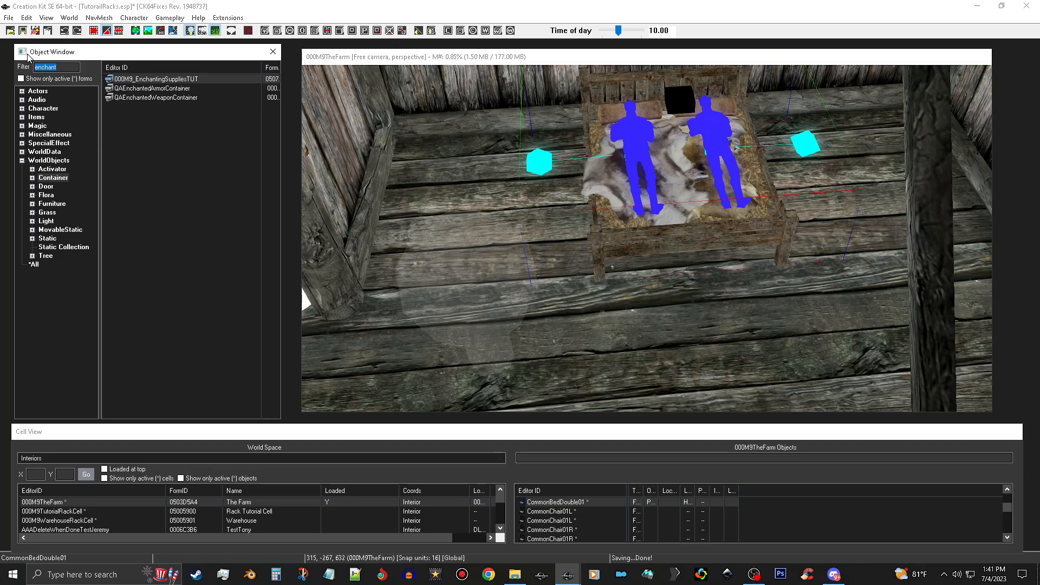
text(player)
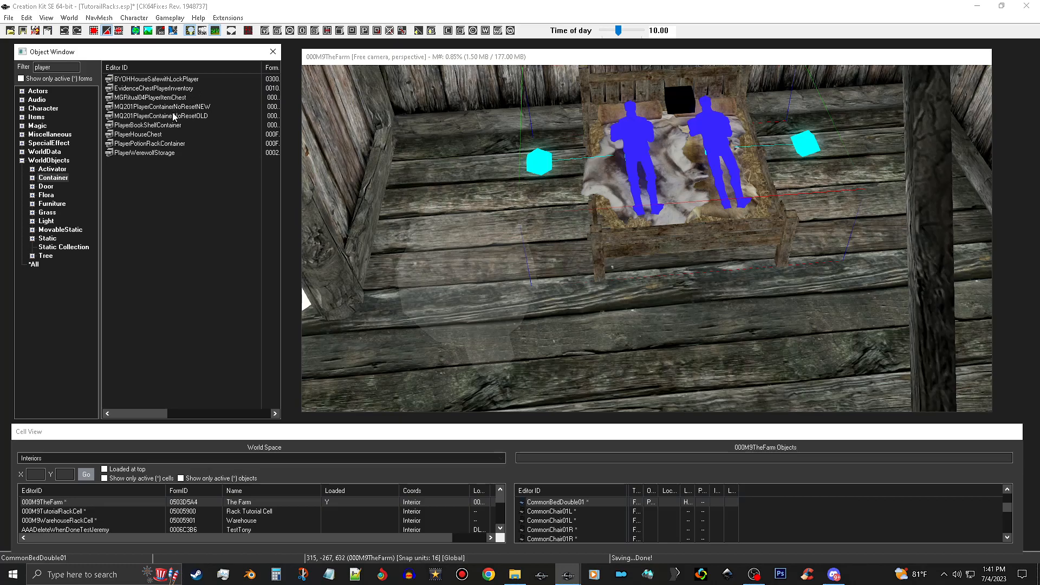
click(151, 138)
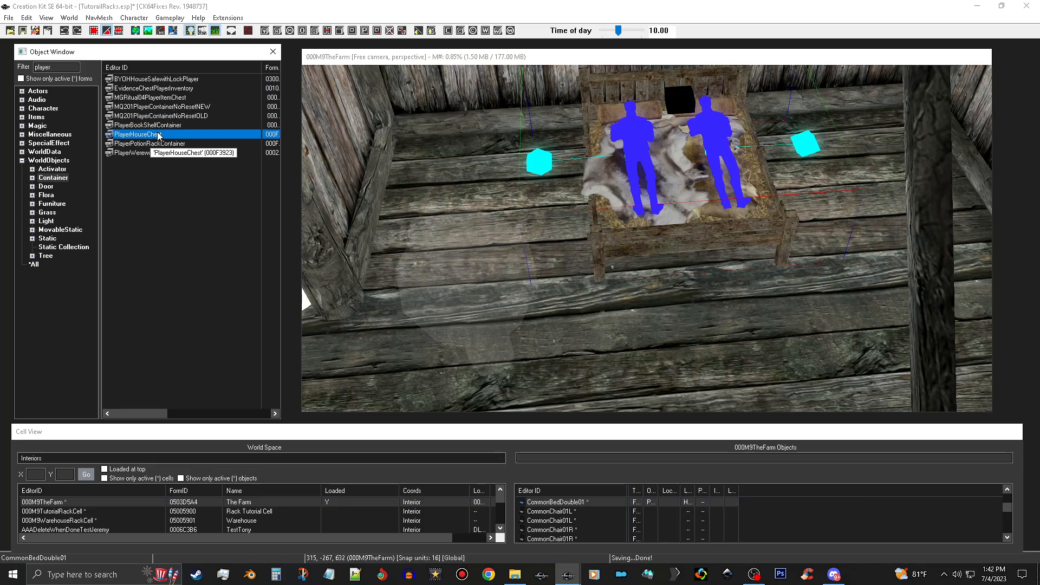
click(176, 143)
right_click(178, 143)
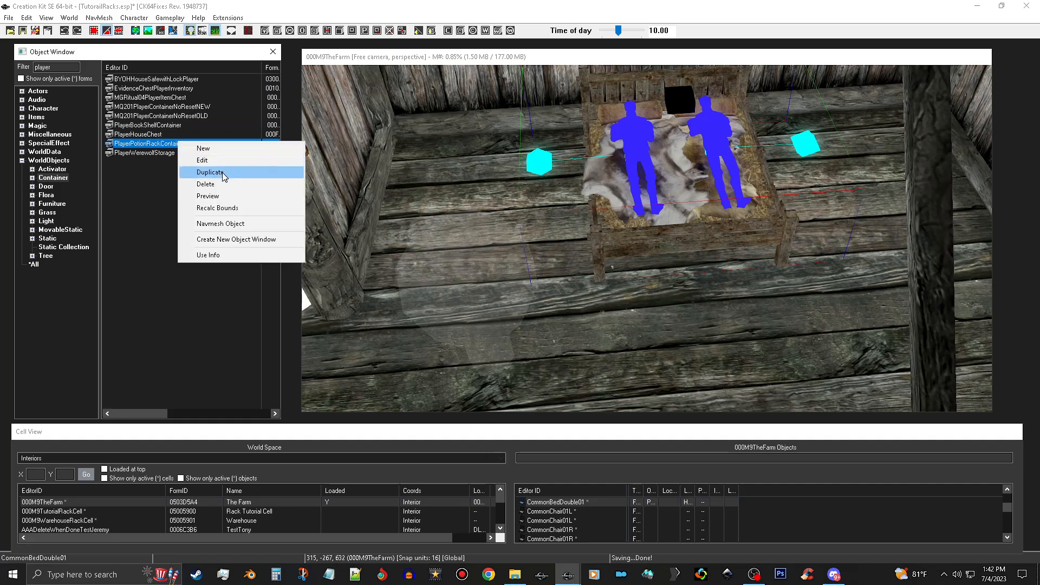
click(231, 196)
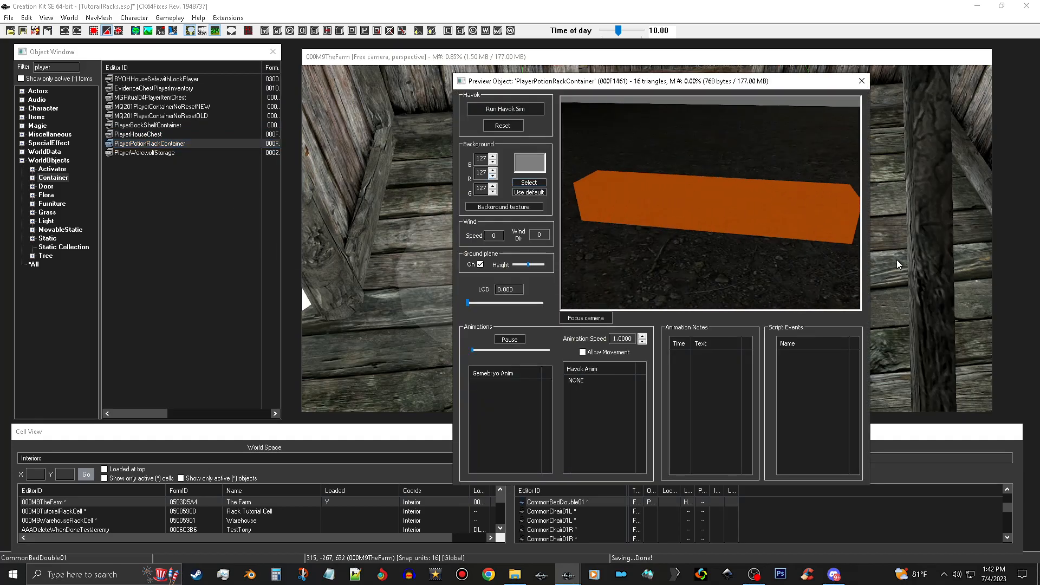
click(861, 81)
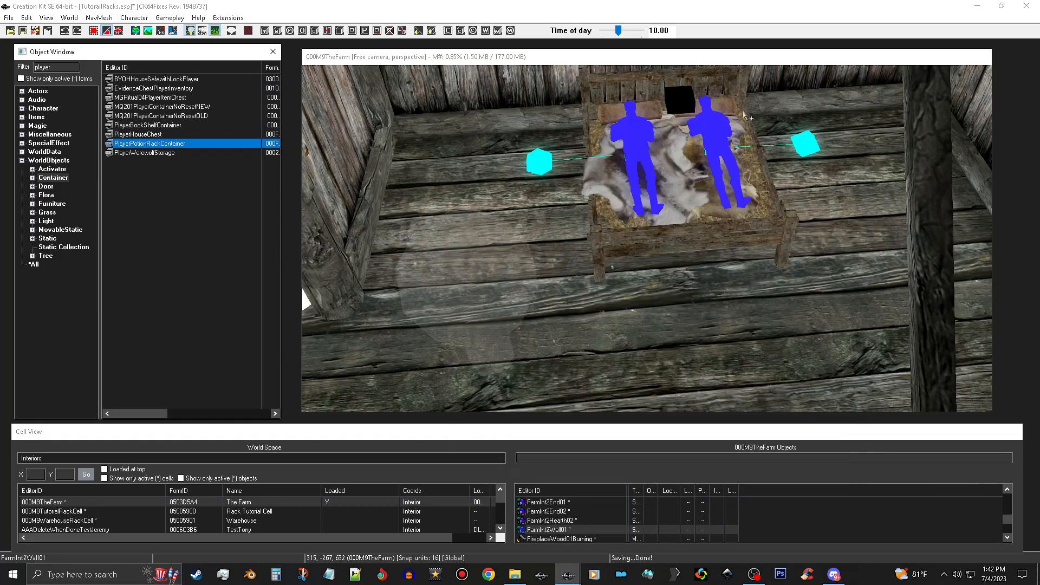
Place a PlayerHouseChest container at the foot of the double bed and rotate it so its front faces away from the bed.
click(136, 134)
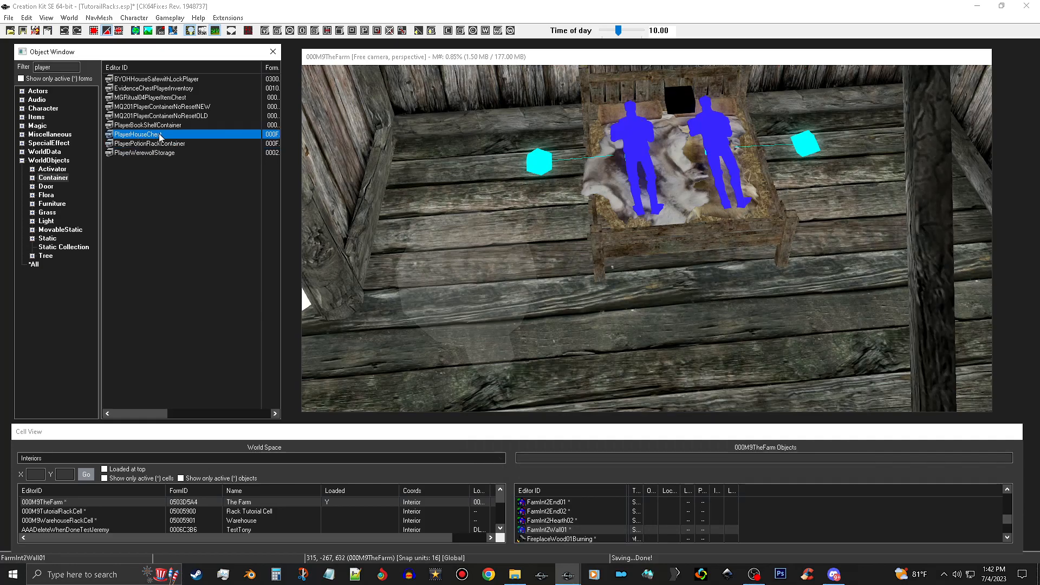
drag(705, 324, 725, 319)
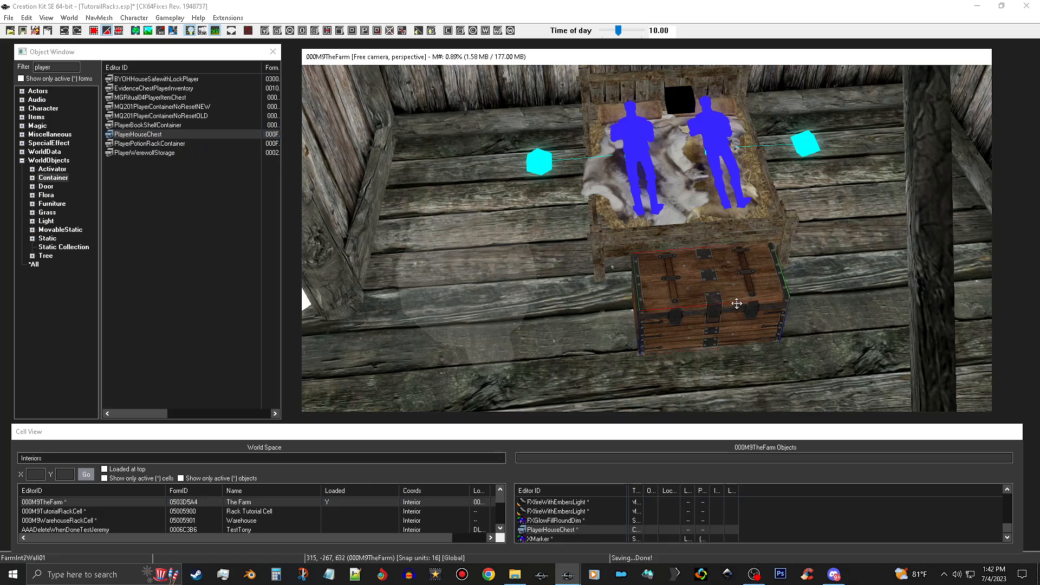
mouse_move(736, 303)
right_down()
mouse_move(786, 304)
mouse_move(736, 304)
right_up()
scroll(739, 301, up, 4)
shift+middle_drag(738, 299, 740, 277)
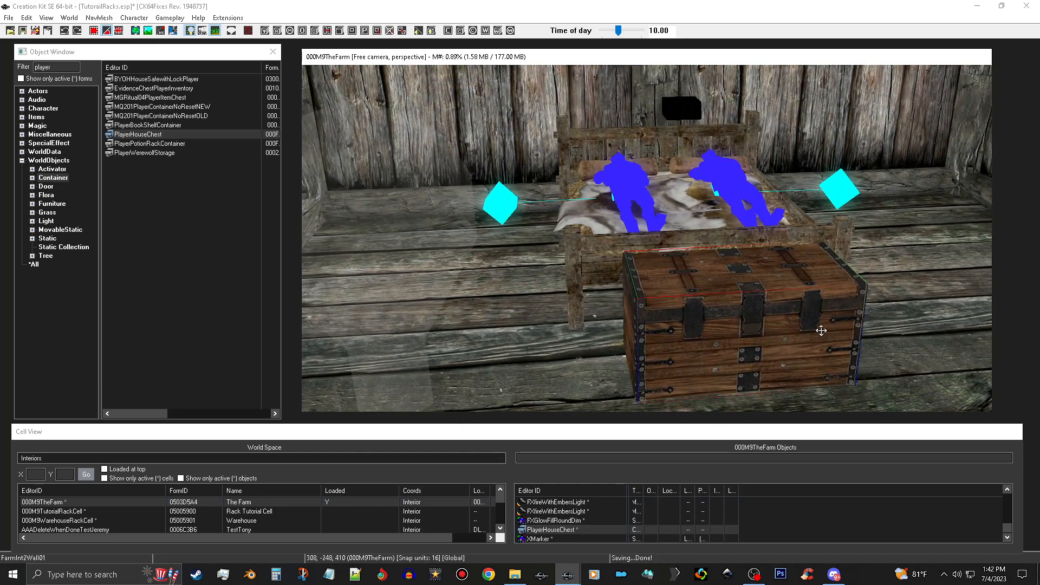
right_drag(724, 323, 813, 323)
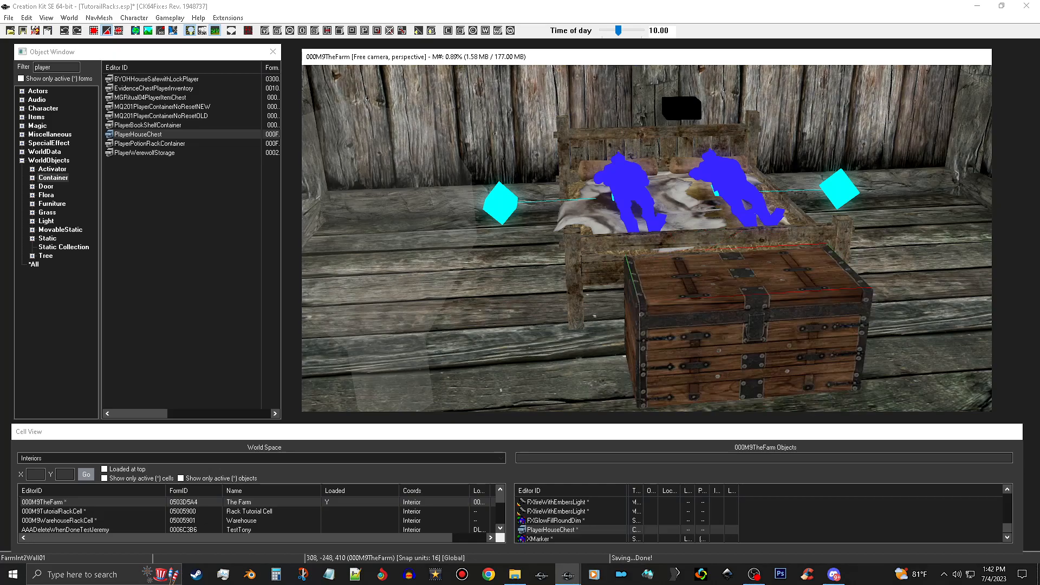
shift+middle_drag(766, 345, 827, 262)
drag(690, 204, 690, 201)
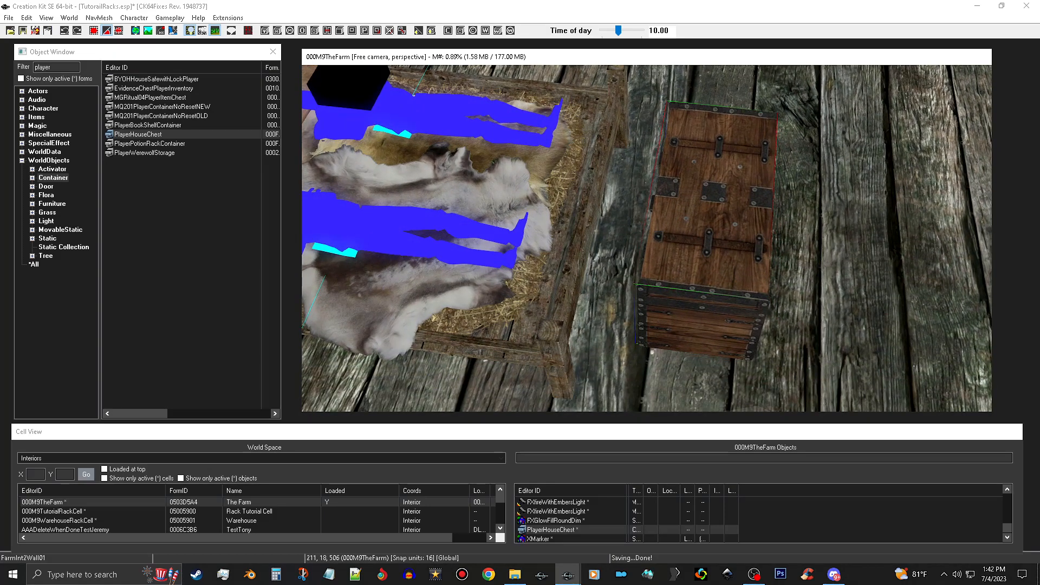
Set the chest's Location Reference Type to HouseContainerRefType.
double_click(704, 201)
click(578, 274)
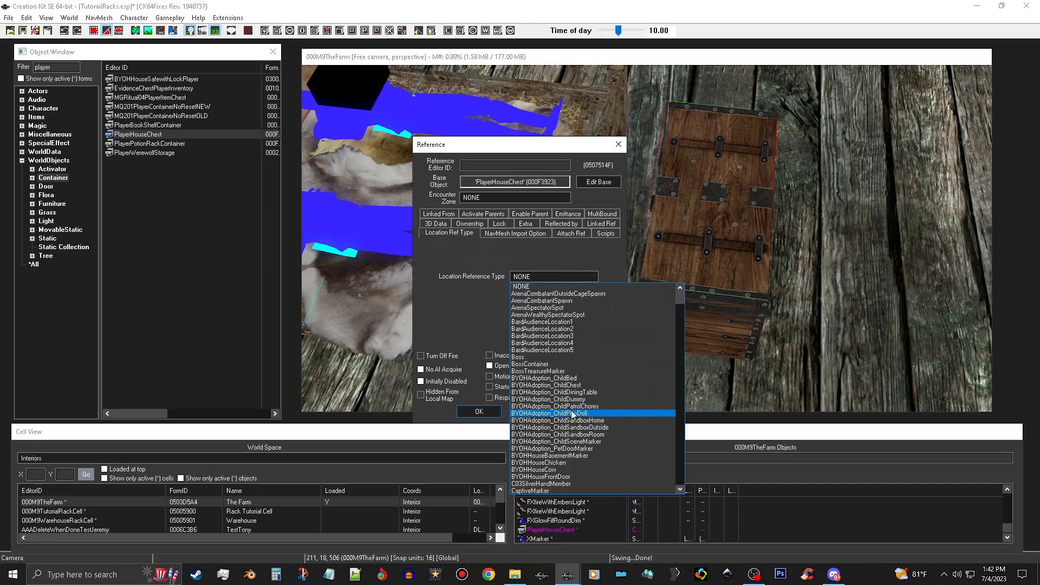
key(h)
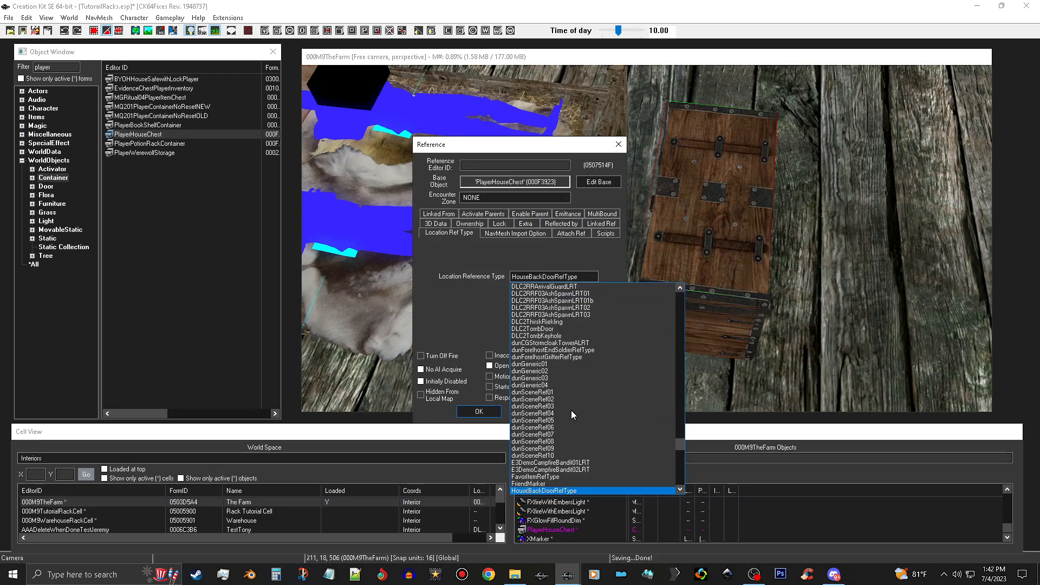
scroll(571, 411, down, 2)
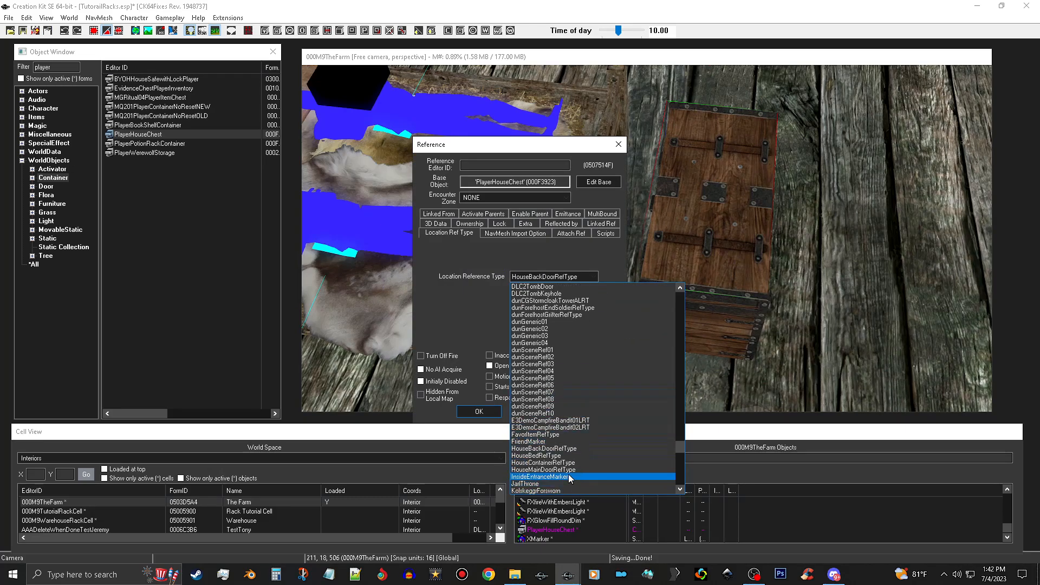
click(564, 456)
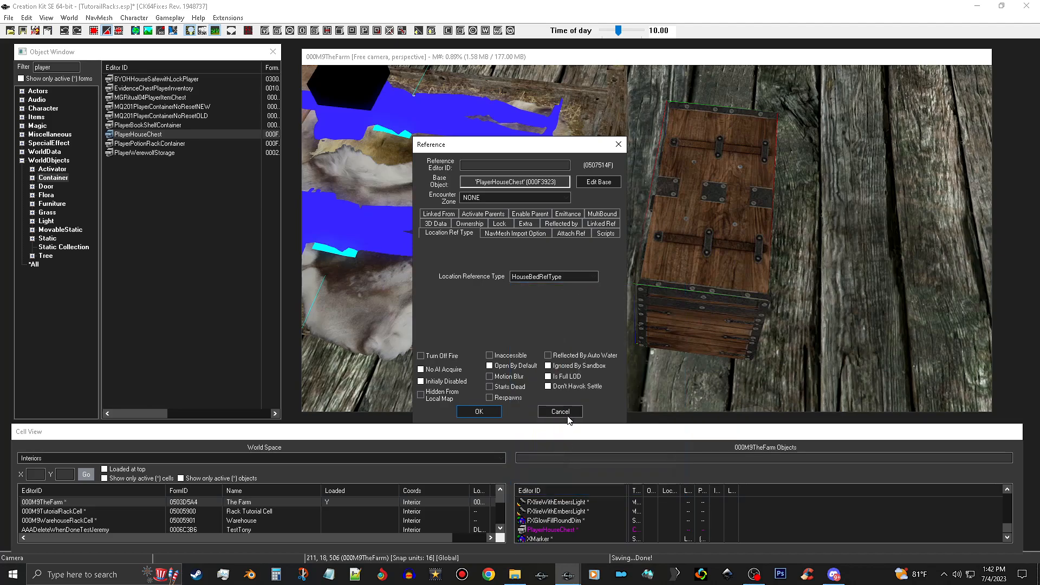
click(584, 275)
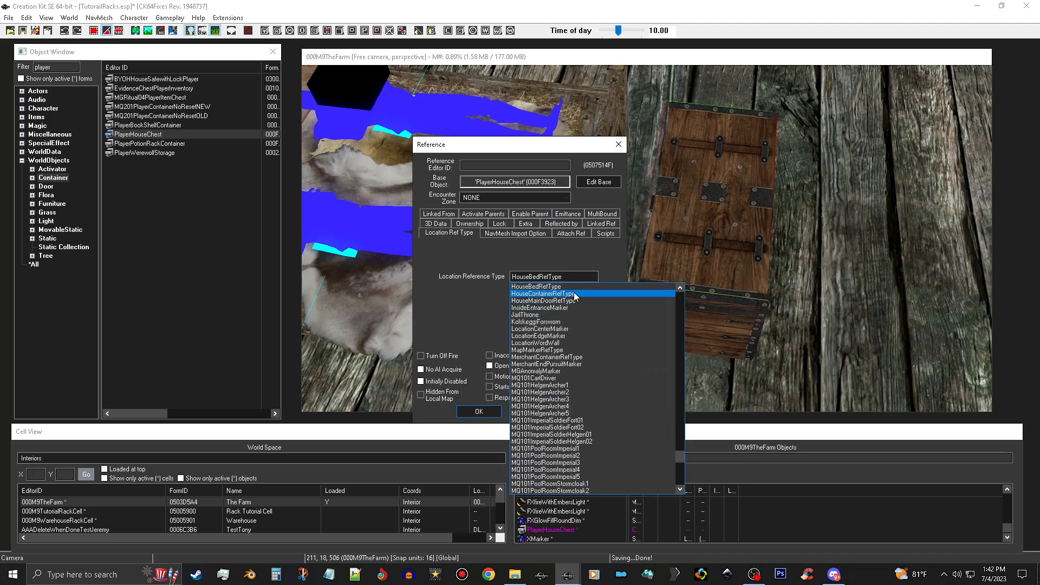
click(574, 294)
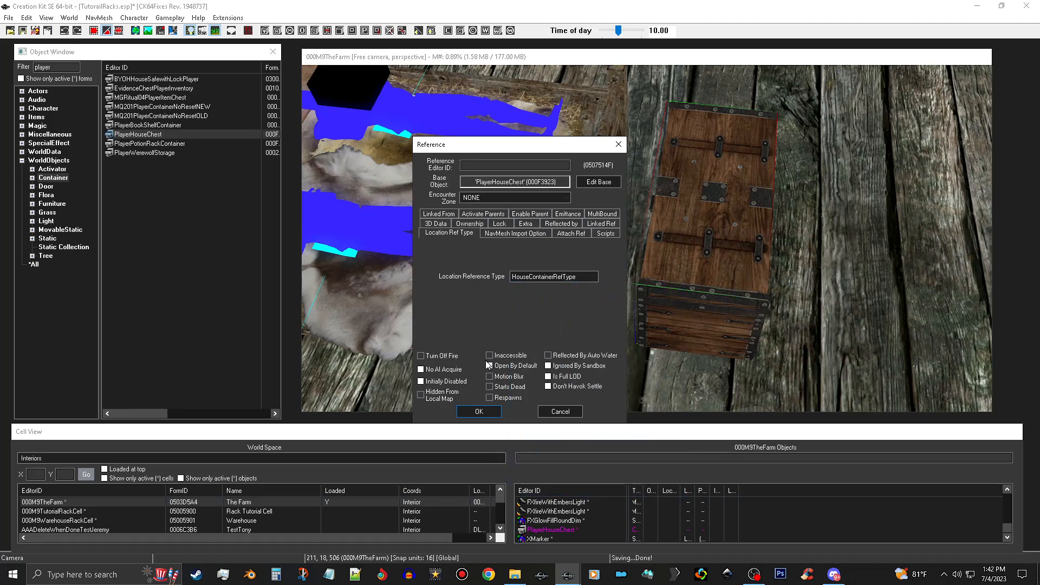
click(479, 411)
Move the chest up against the foot of the bed, centred between the two bed posts.
drag(711, 216, 647, 223)
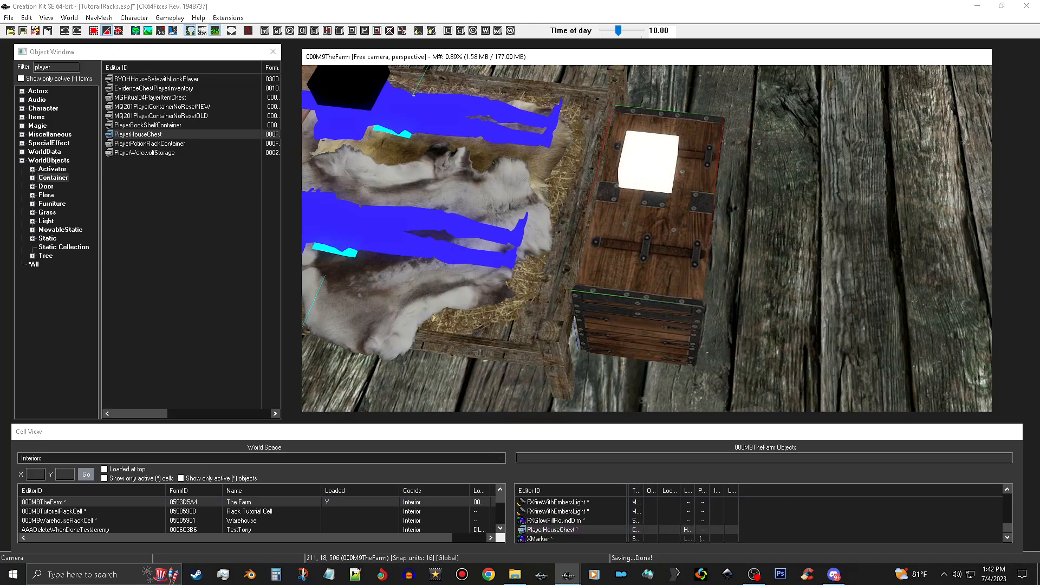
shift+middle_drag(758, 281, 663, 248)
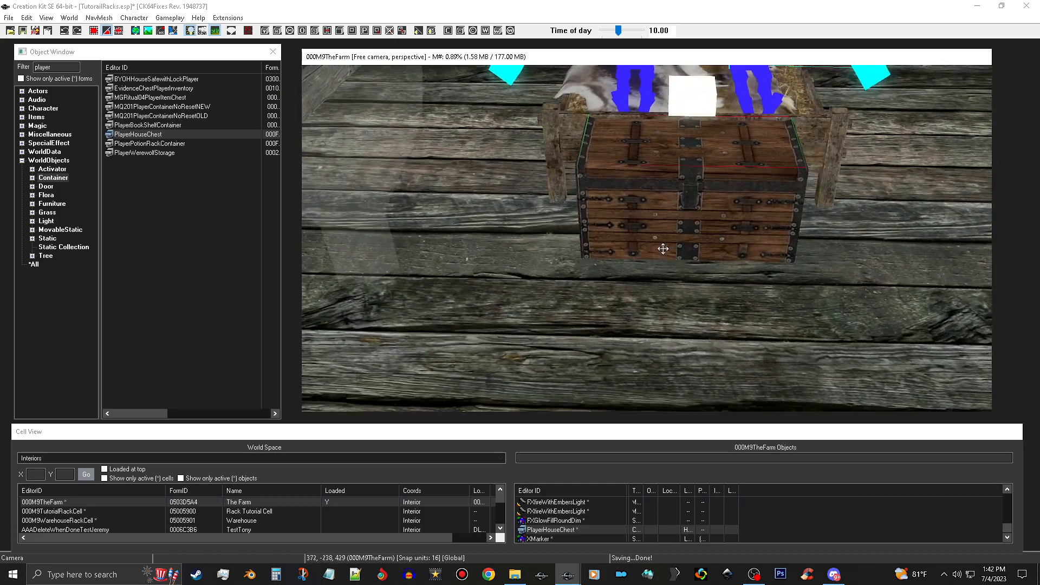
scroll(678, 234, up, 3)
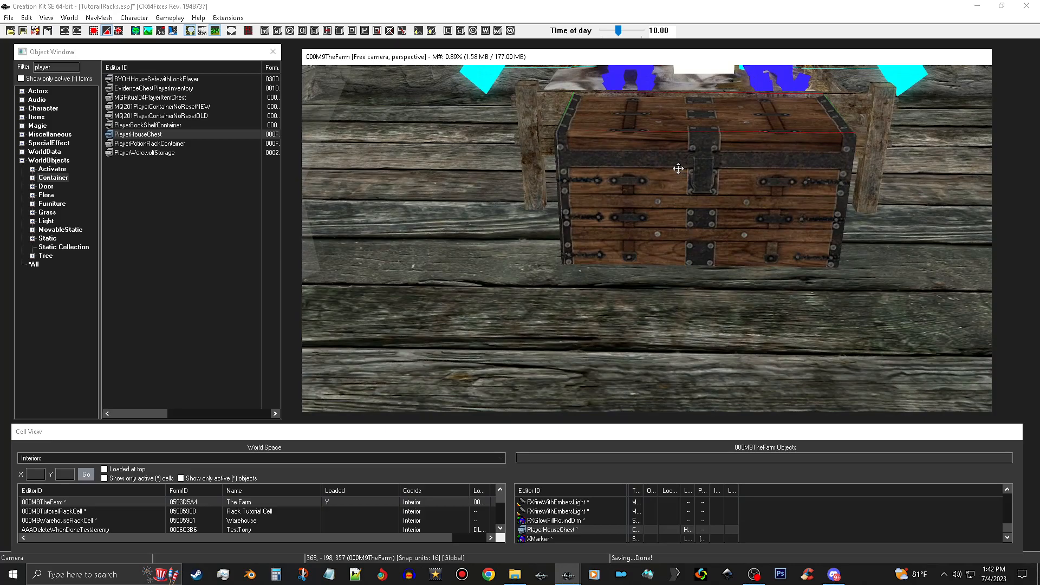
drag(679, 169, 650, 169)
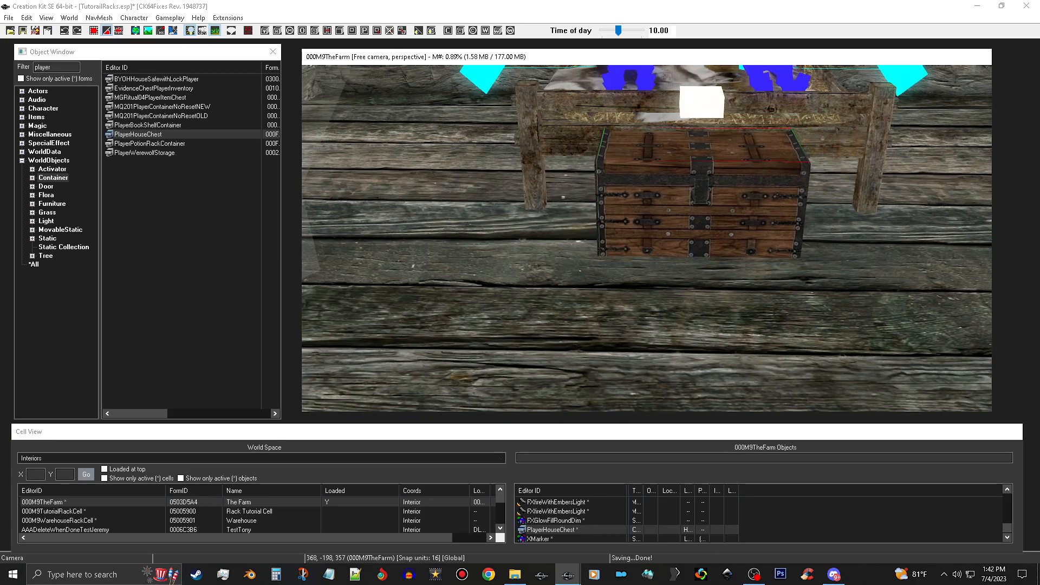
shift+middle_drag(679, 158, 765, 181)
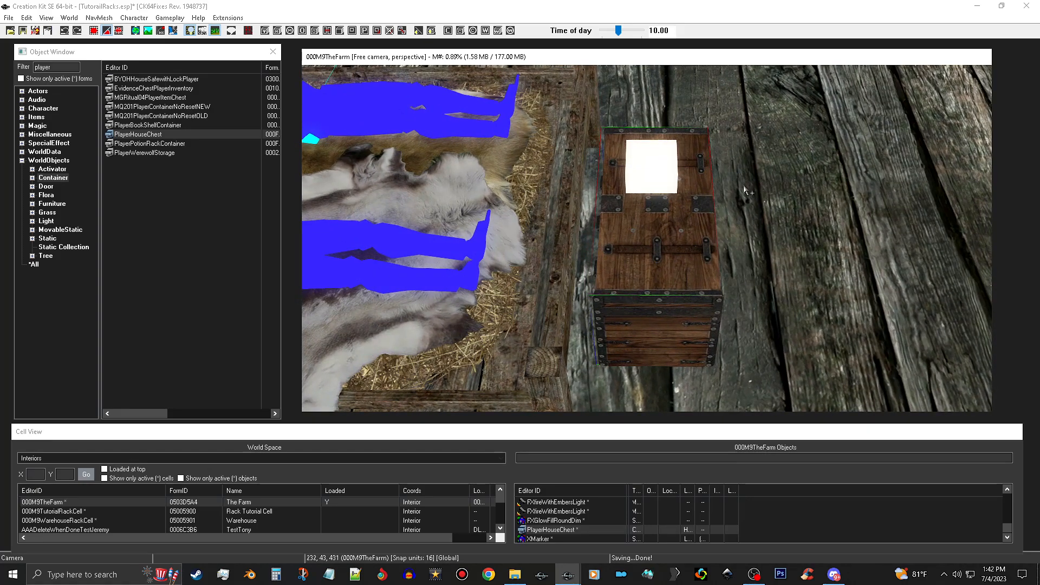
drag(666, 231, 646, 230)
Give the alchemy supplies container at the enchanting table the Reference Editor ID 000Alchemy.
shift+middle_drag(646, 224, 700, 270)
scroll(656, 267, down, 5)
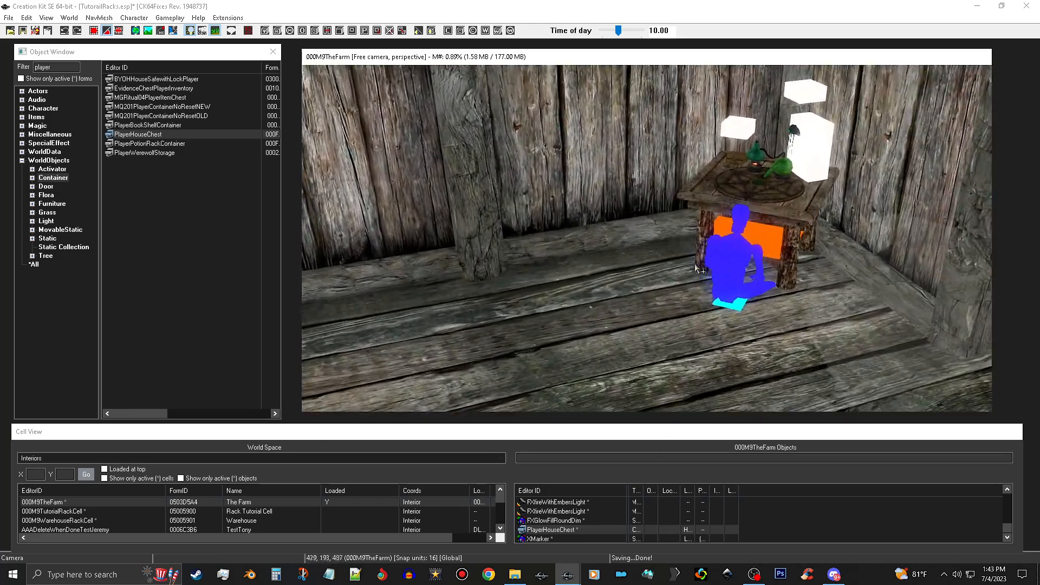
click(822, 145)
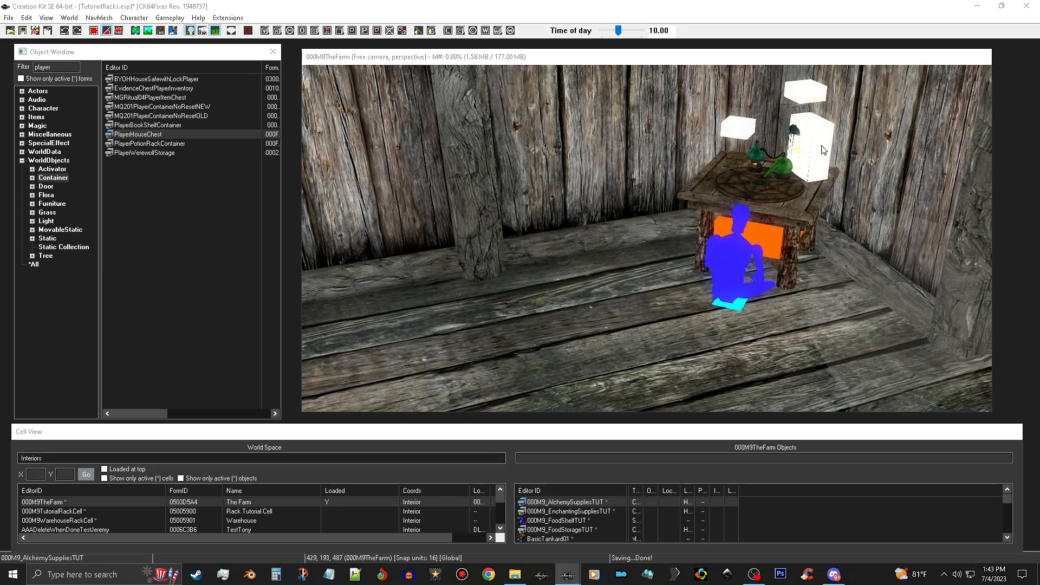
double_click(822, 146)
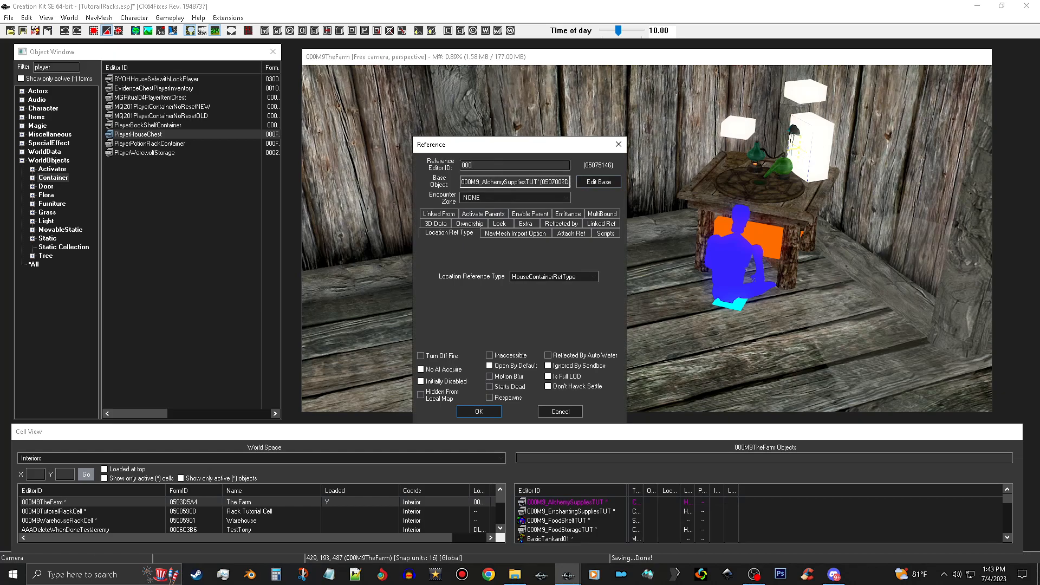
text(000Alchemy)
key(Return)
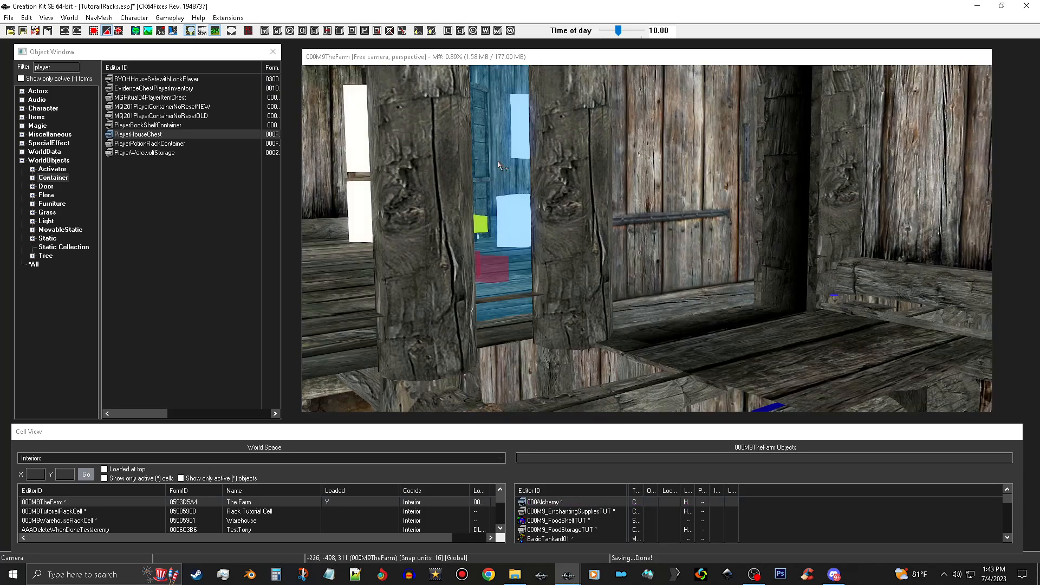
Reopen the 000Alchemy reference and select its attached Autorefresh24HR script.
shift+middle_drag(499, 164, 644, 293)
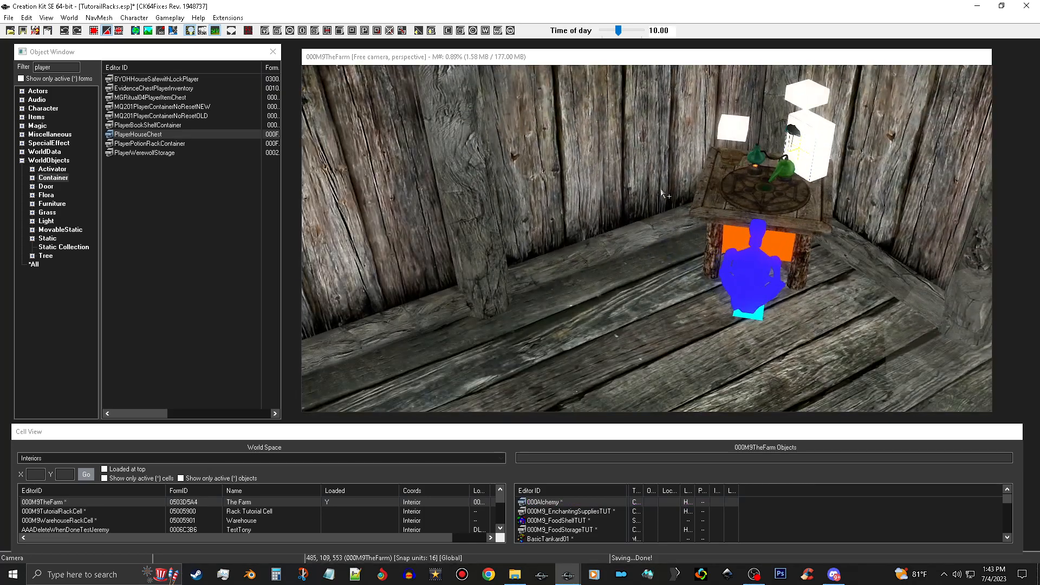
mouse_move(883, 58)
mouse_down()
mouse_move(790, 243)
mouse_move(796, 384)
mouse_move(840, 244)
mouse_move(874, 57)
mouse_up()
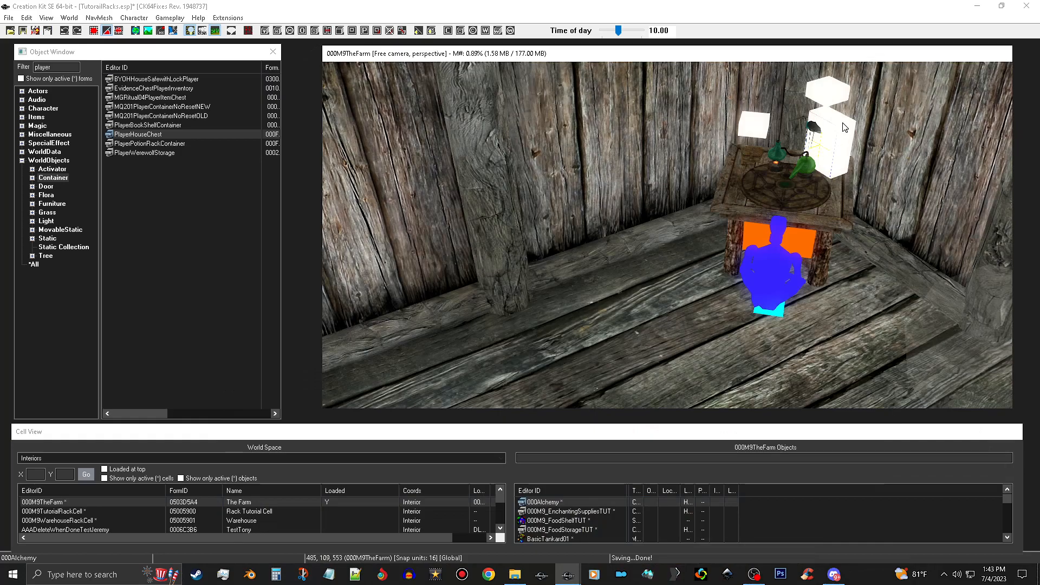
double_click(845, 128)
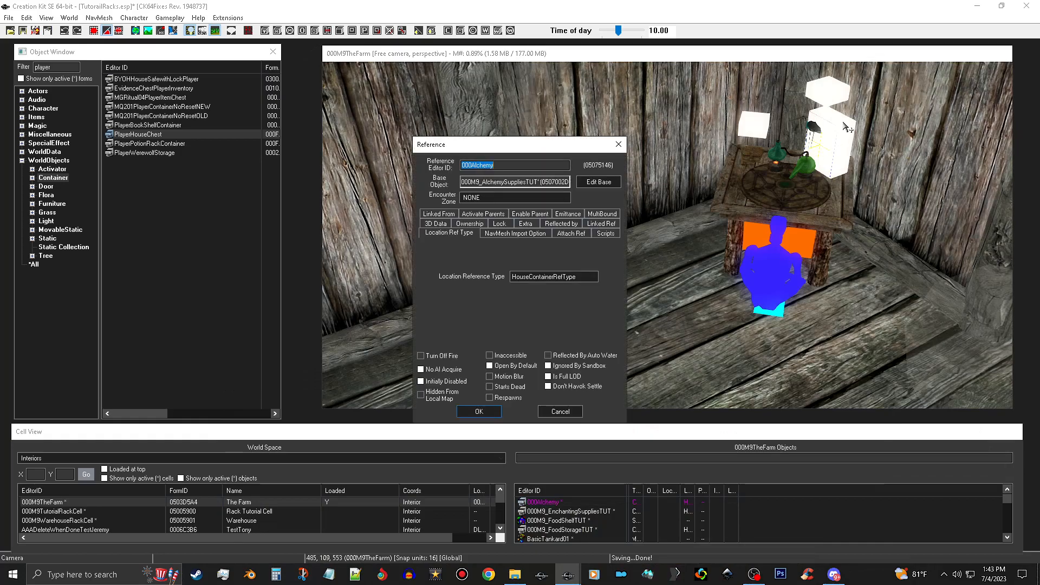
click(607, 233)
click(472, 266)
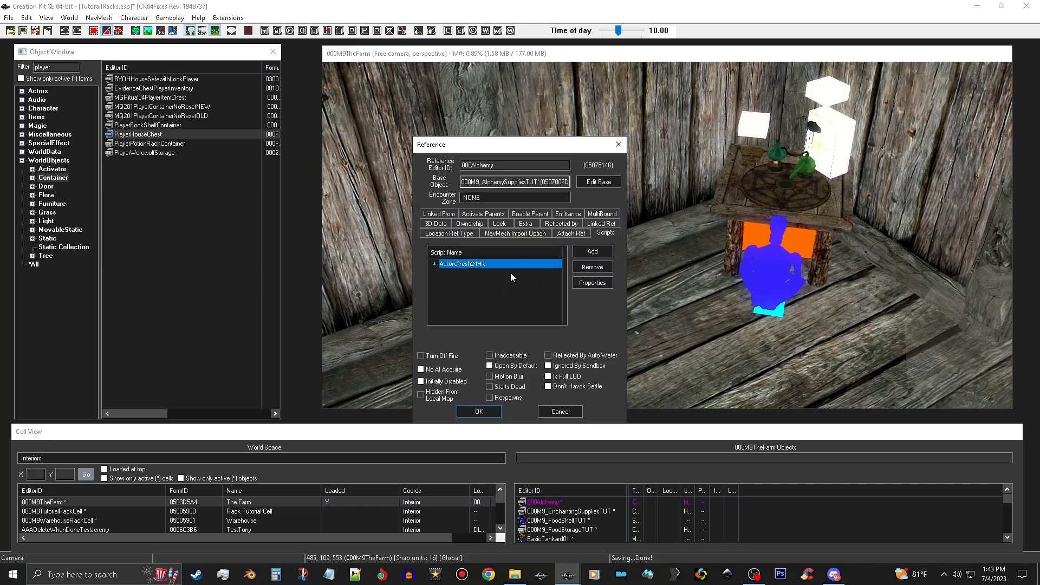
click(591, 283)
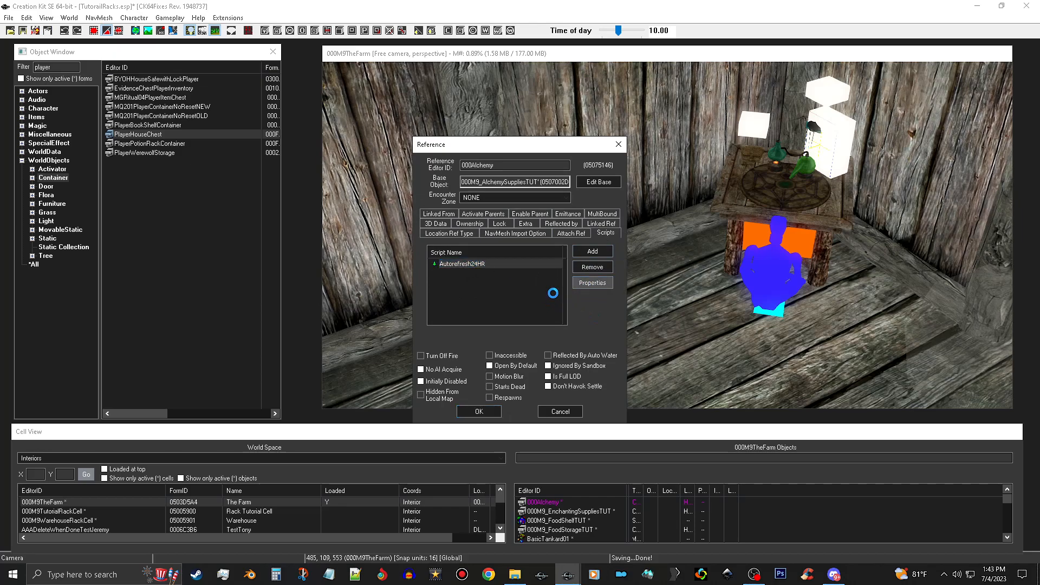
click(537, 219)
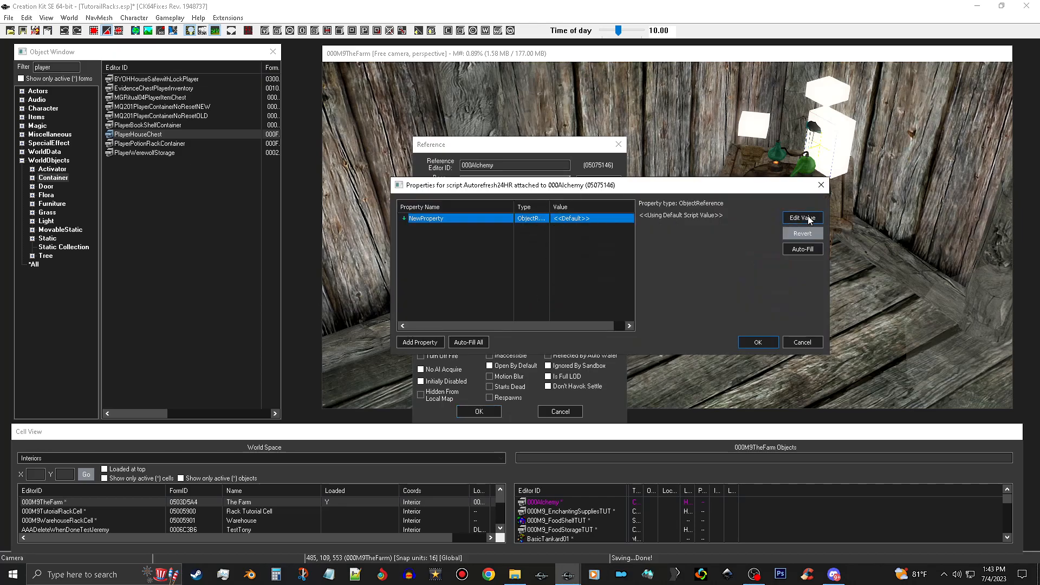
click(787, 218)
click(773, 246)
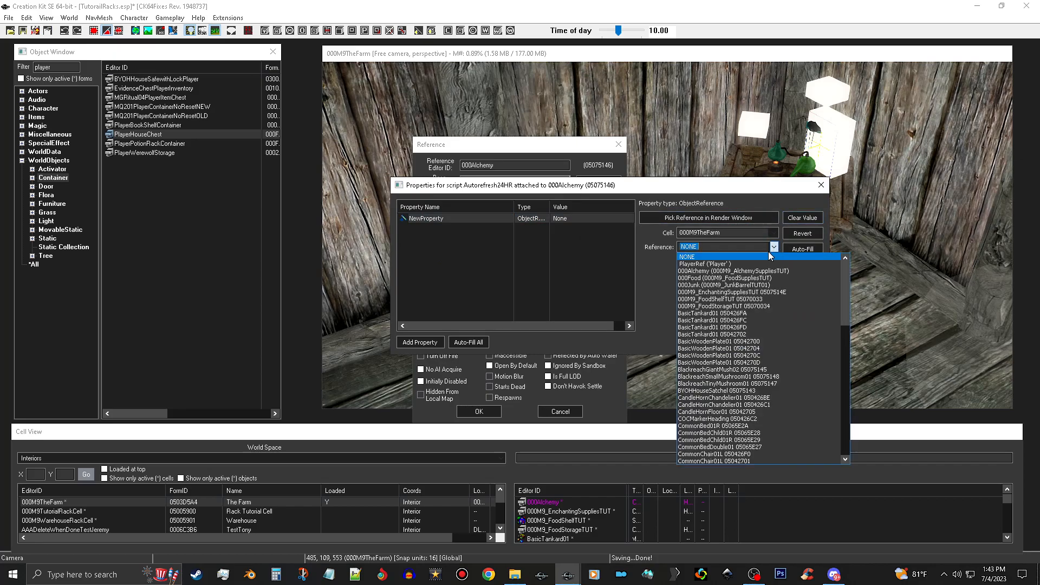
click(747, 271)
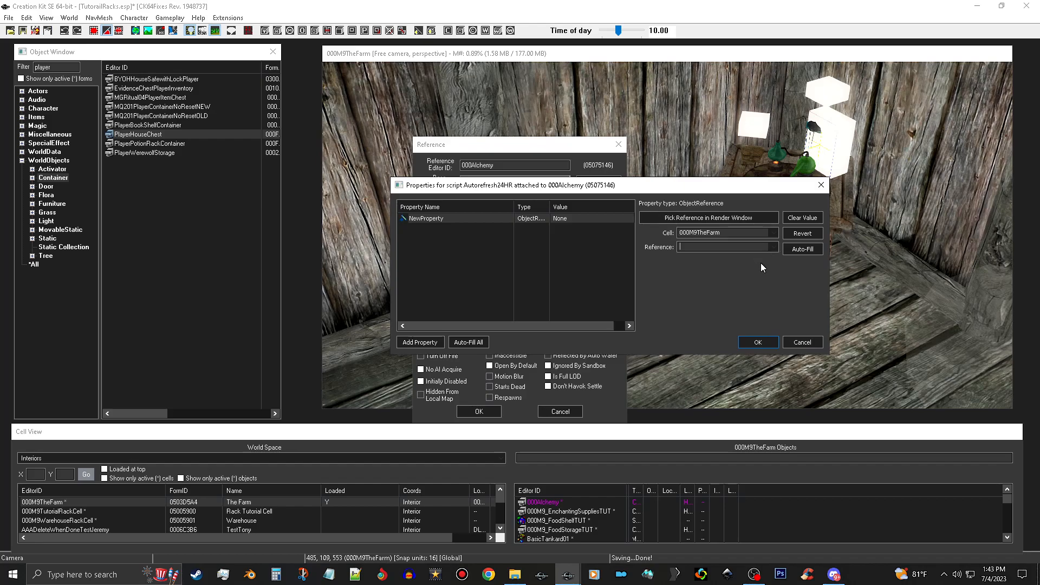
click(808, 340)
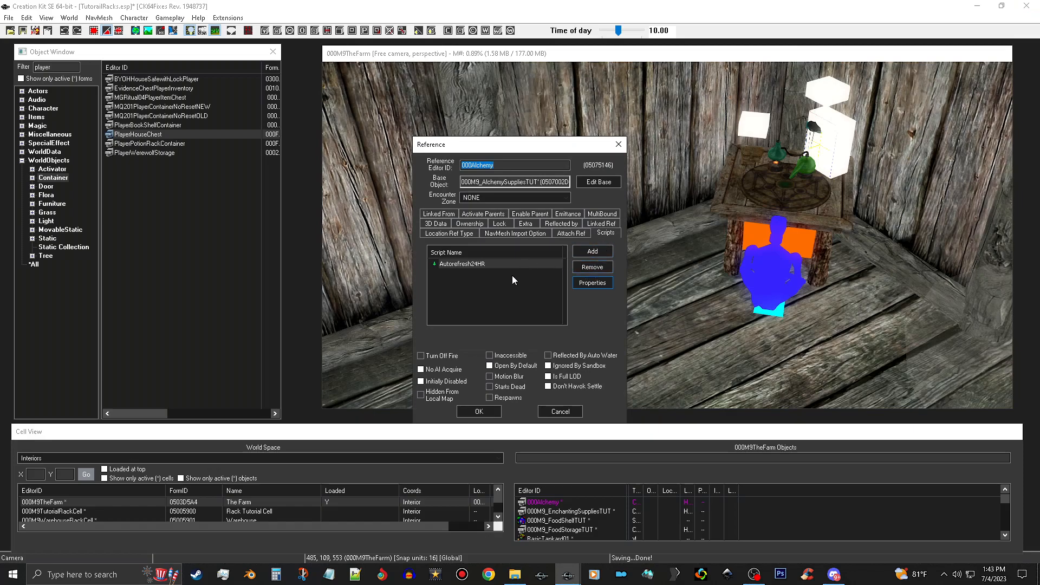
Set NewProperty of the Autorefresh24HR script to the 000Alchemy reference in cell 000M9TheFarm and save the reference.
click(601, 285)
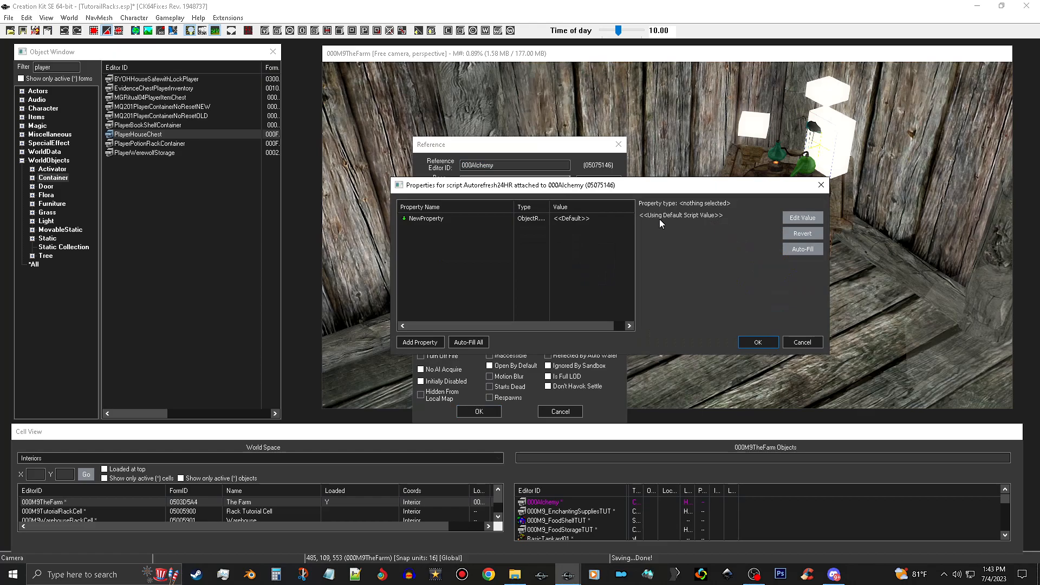
click(580, 216)
click(802, 217)
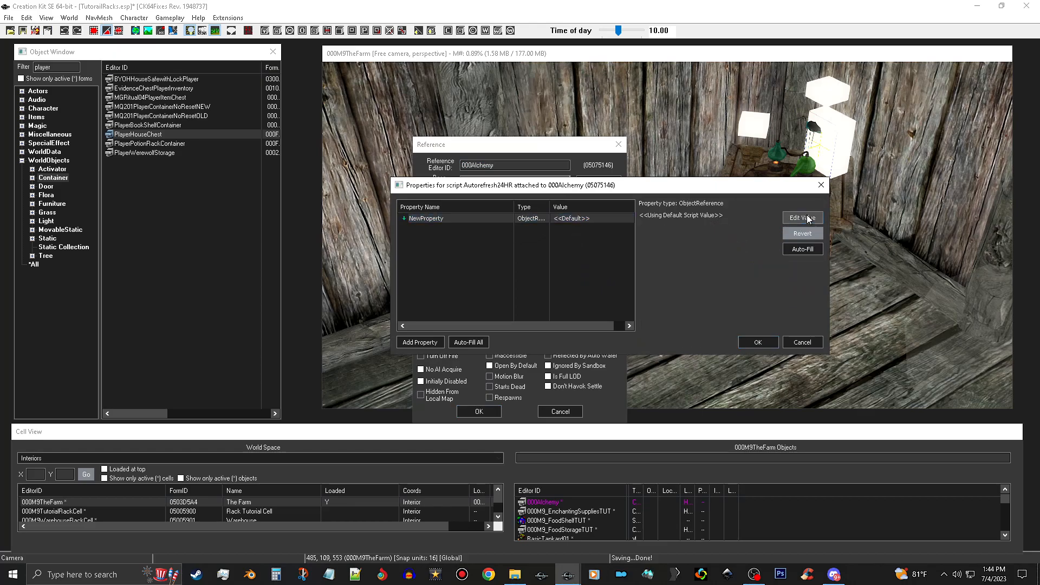
click(774, 248)
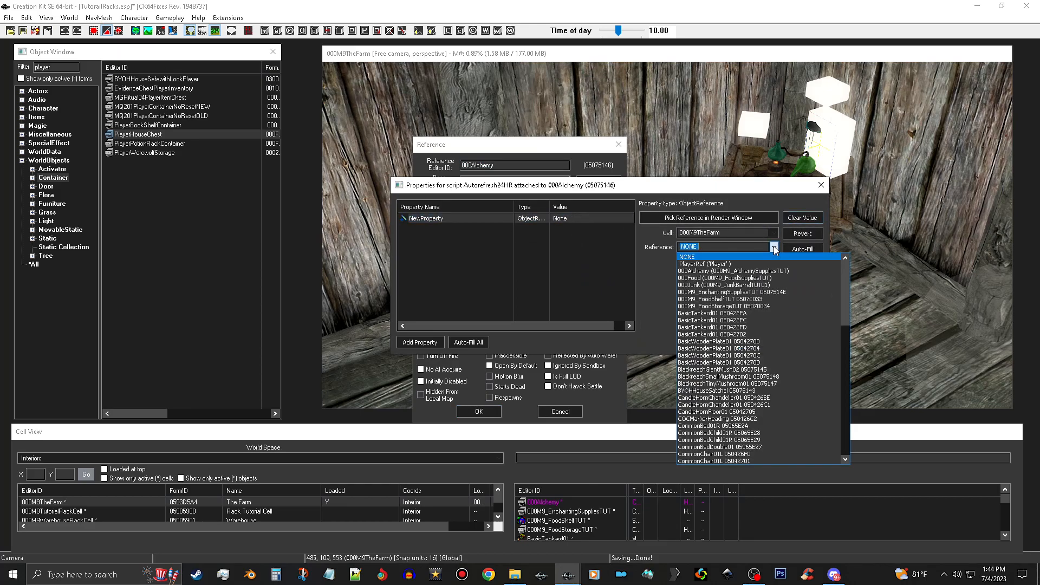
click(778, 273)
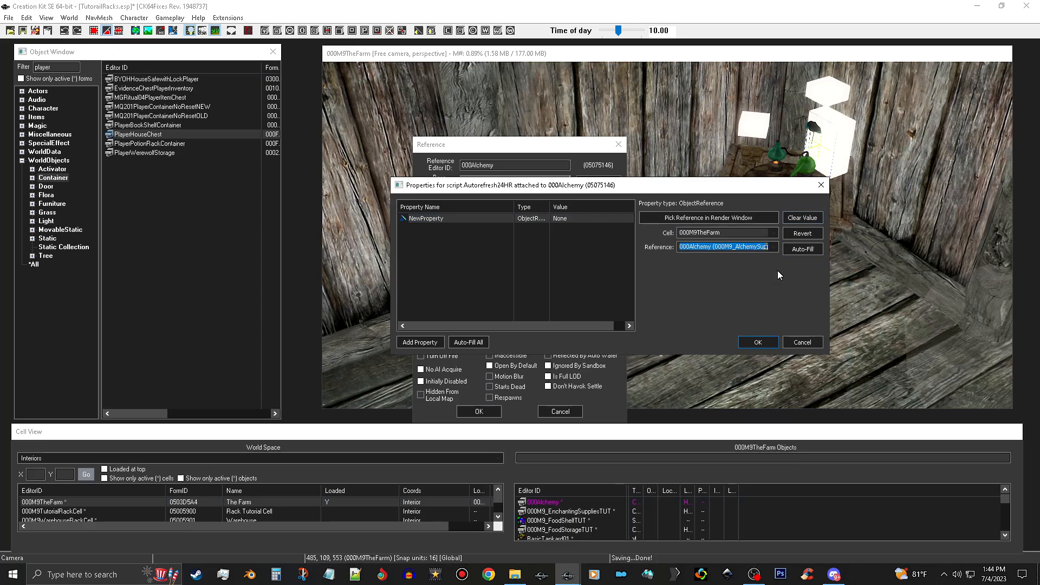
click(765, 346)
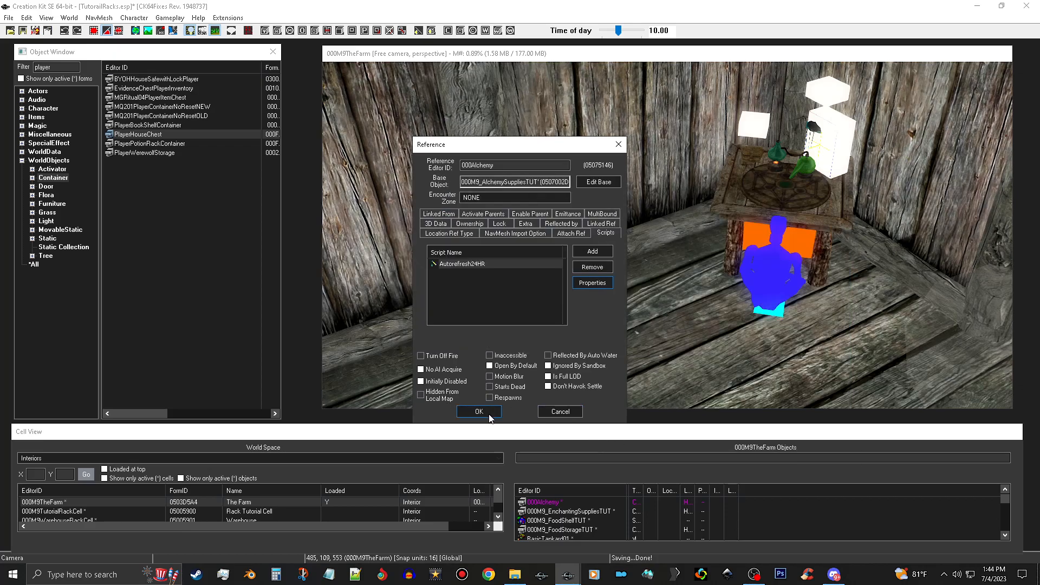
click(479, 411)
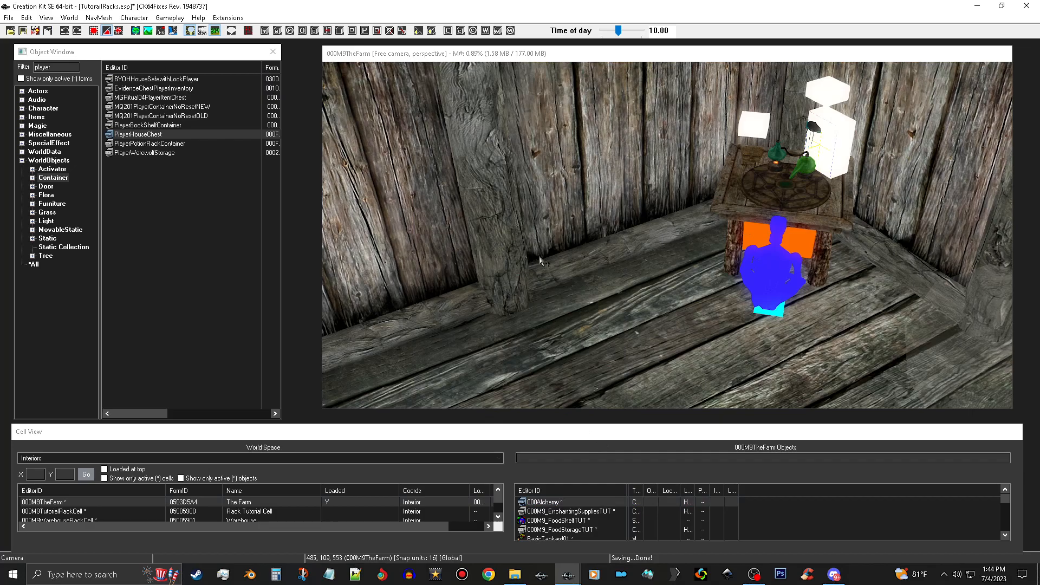
Give the enchanting supplies container on the corner table the Reference Editor ID 000Enchant.
middle_drag(547, 269, 530, 269)
middle_drag(515, 271, 478, 174)
click(491, 190)
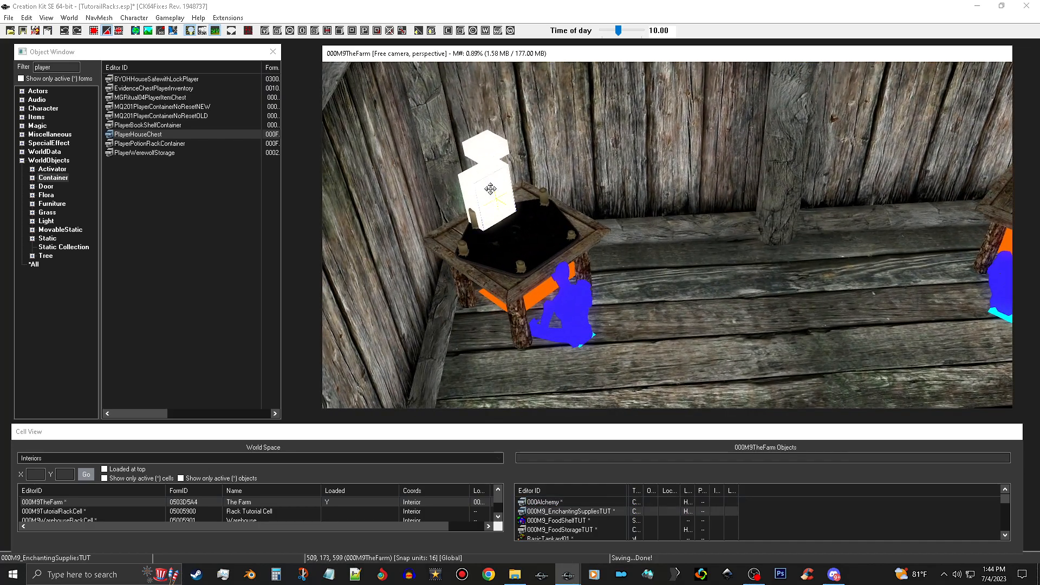
double_click(490, 189)
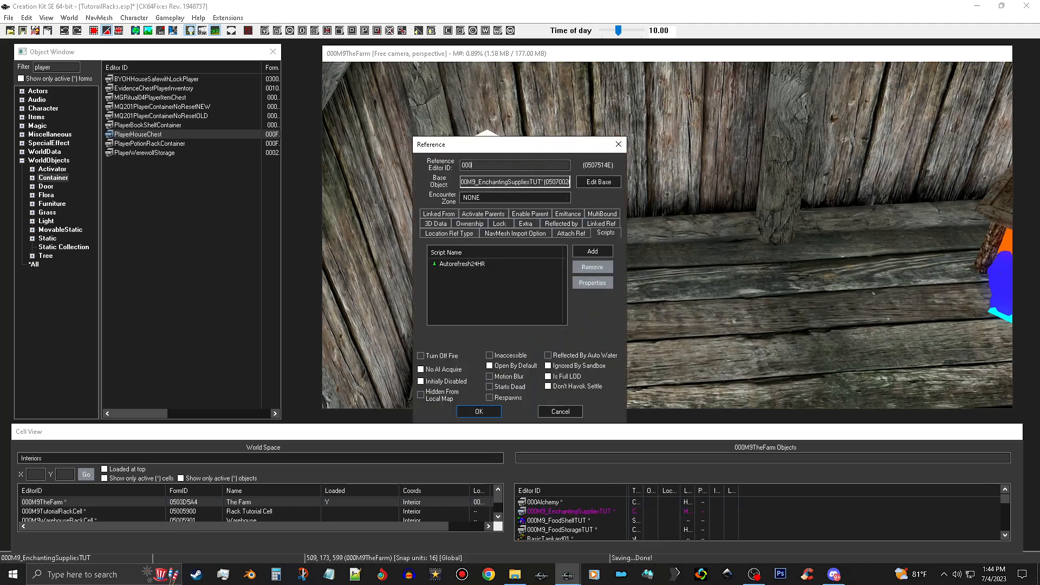
text(000Enc)
click(482, 411)
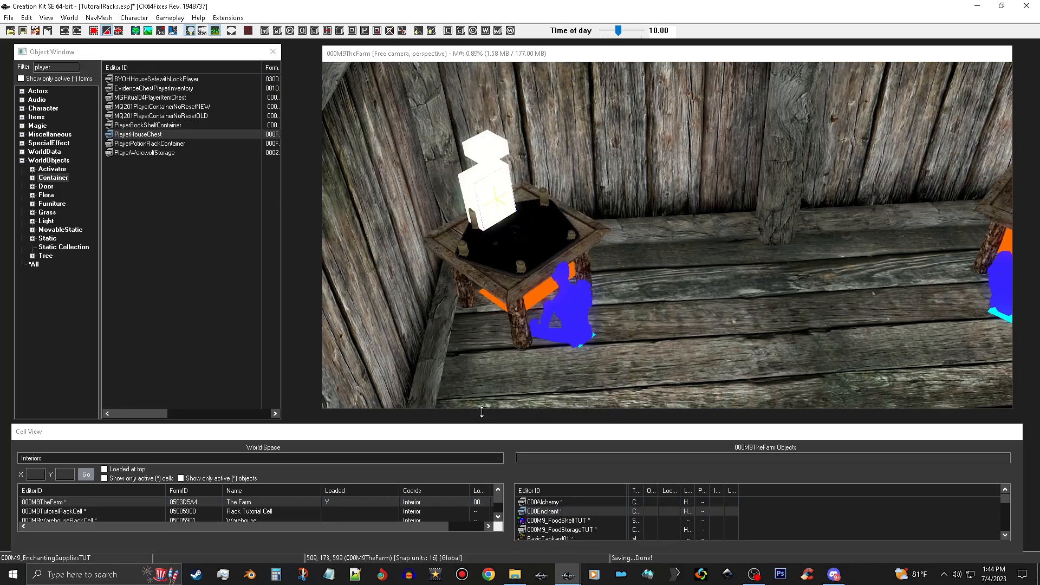
Set NewProperty of the Autorefresh24HR script on 000Enchant to the 000Enchant reference in cell 000M9TheFarm, and save the plugin.
double_click(502, 189)
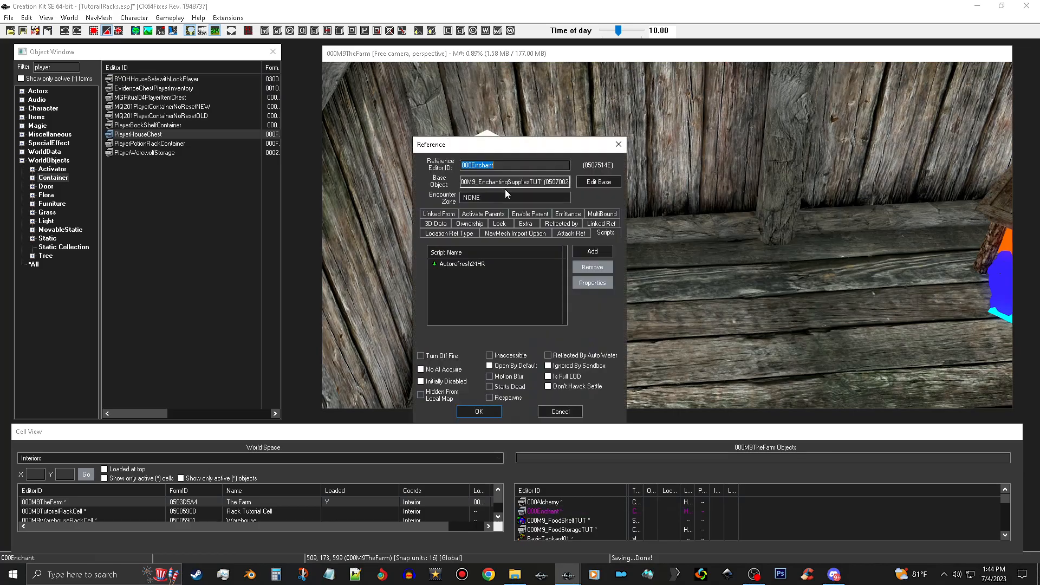
click(503, 265)
click(593, 282)
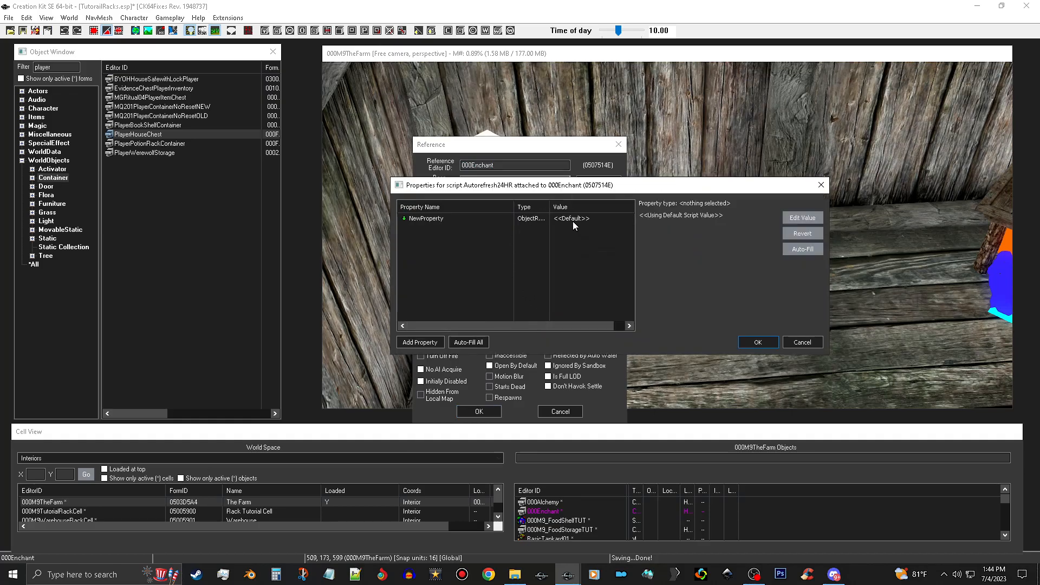
click(587, 219)
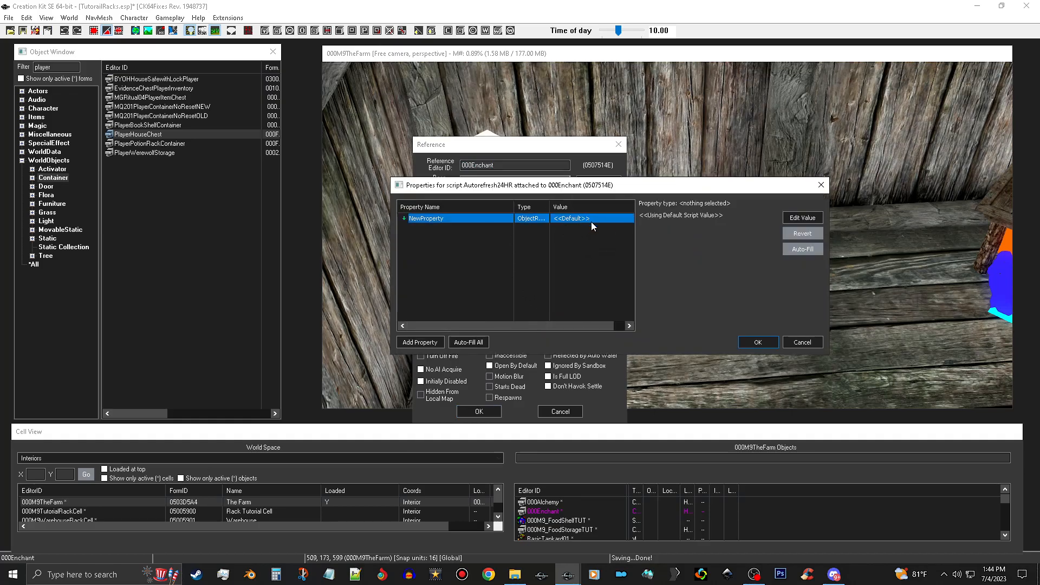
click(802, 217)
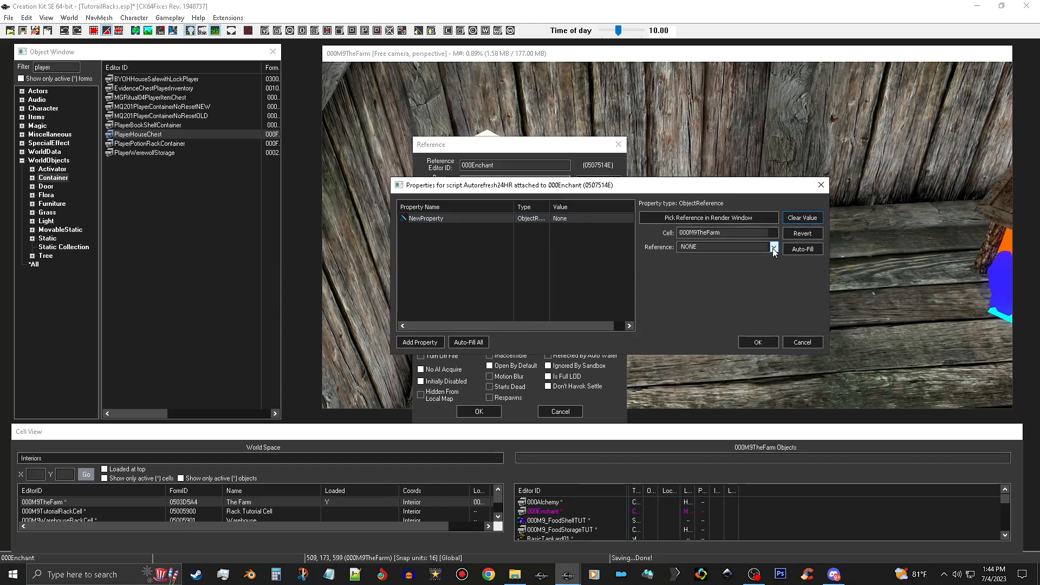
click(775, 247)
click(766, 279)
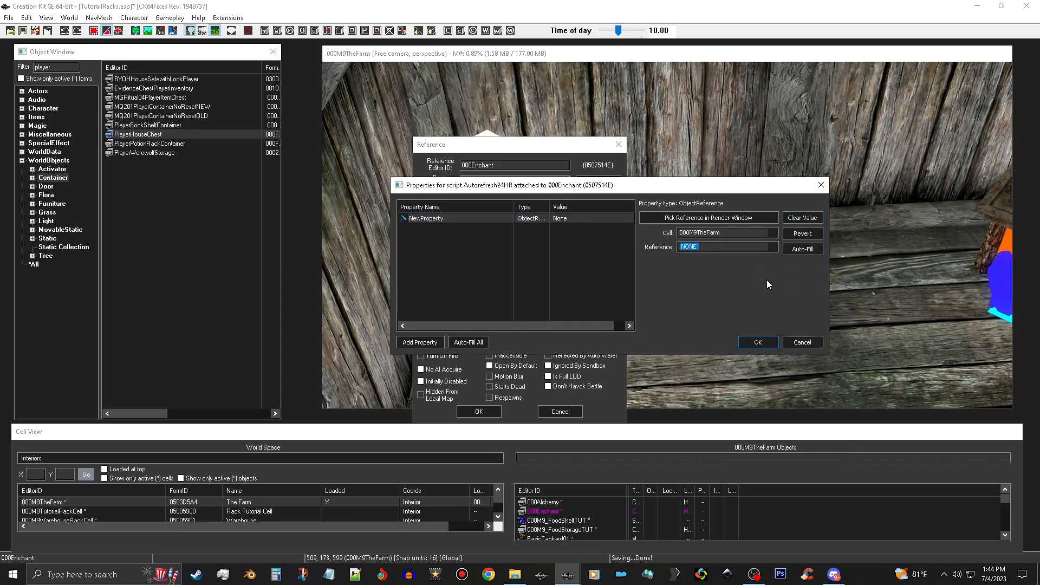
click(763, 343)
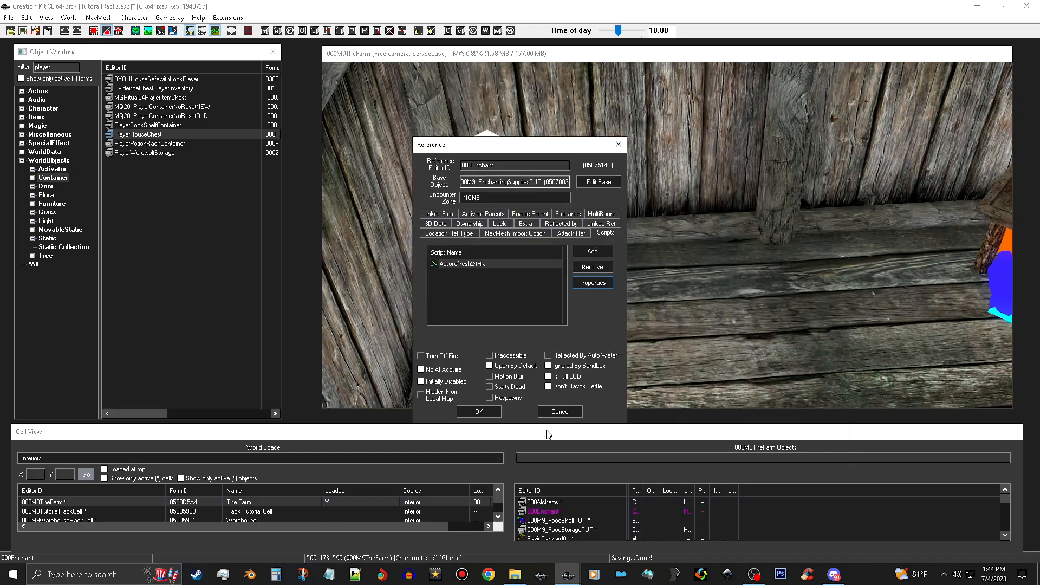
click(479, 411)
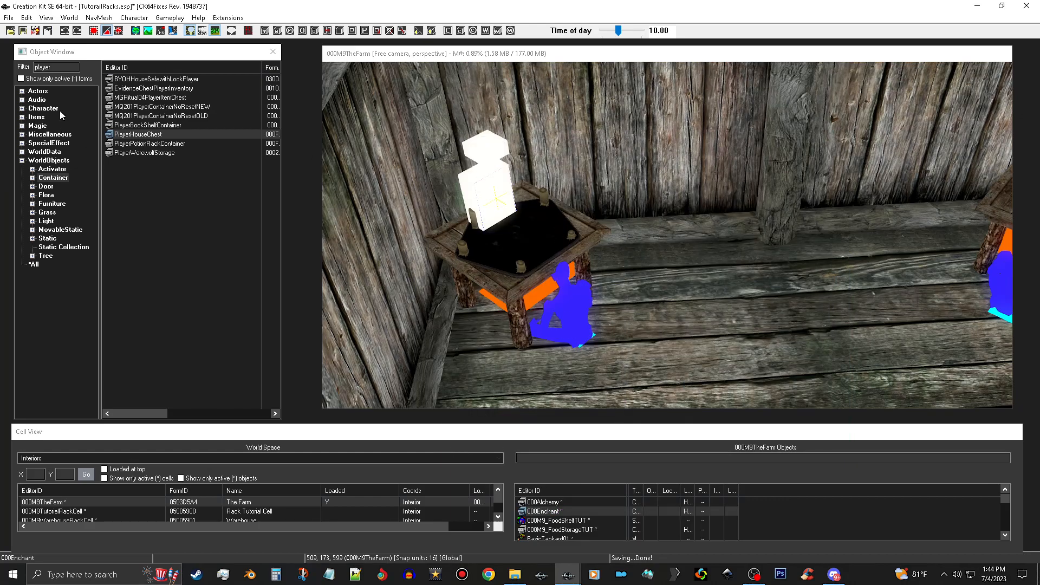
click(24, 31)
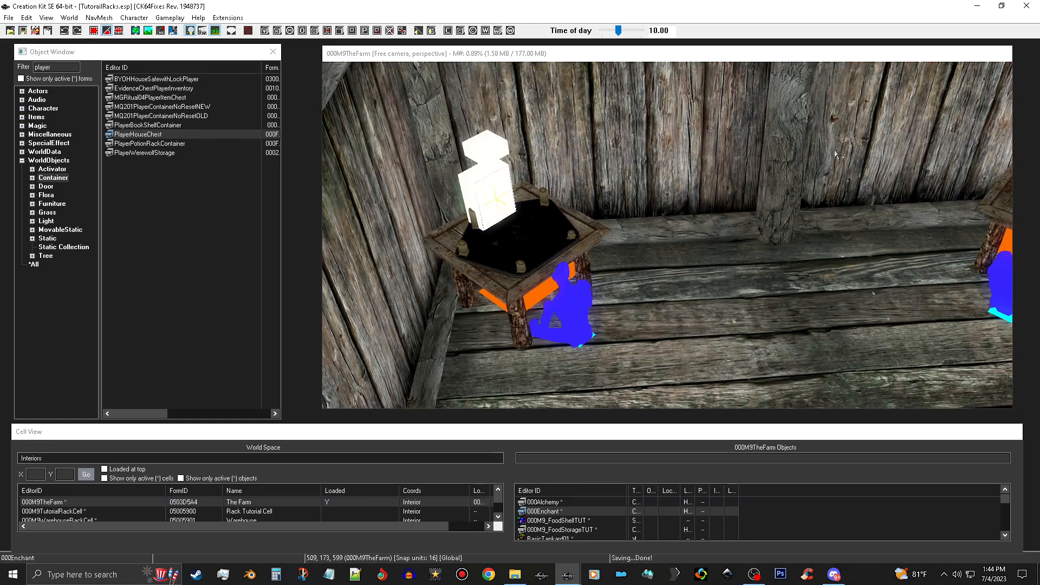